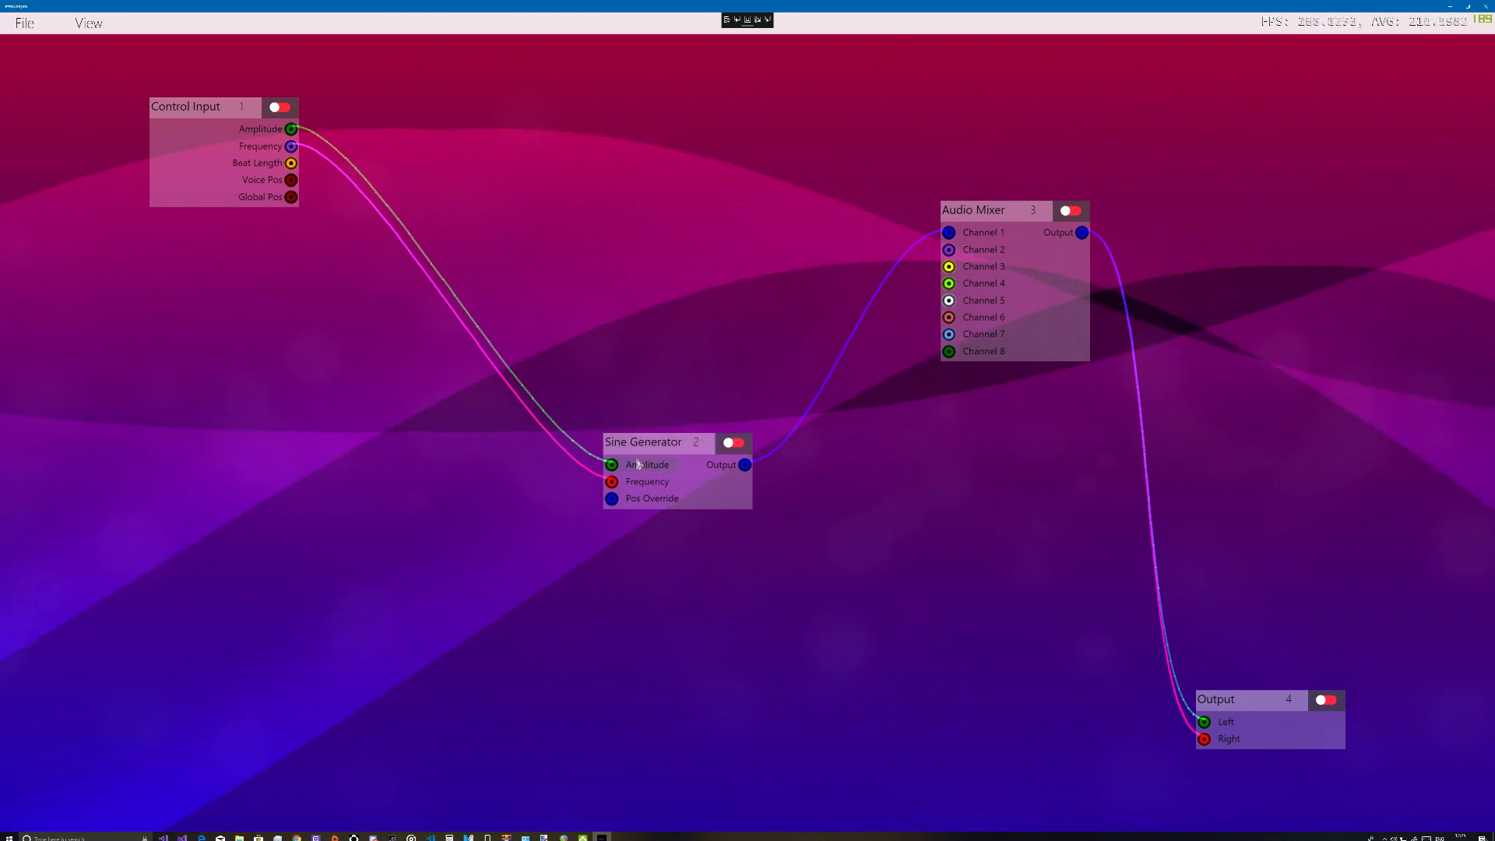
Spread out the Control Input and Sine Generator nodes and connect Voice Pos to the generator's Pos Override
drag(644, 452, 596, 462)
drag(224, 127, 178, 138)
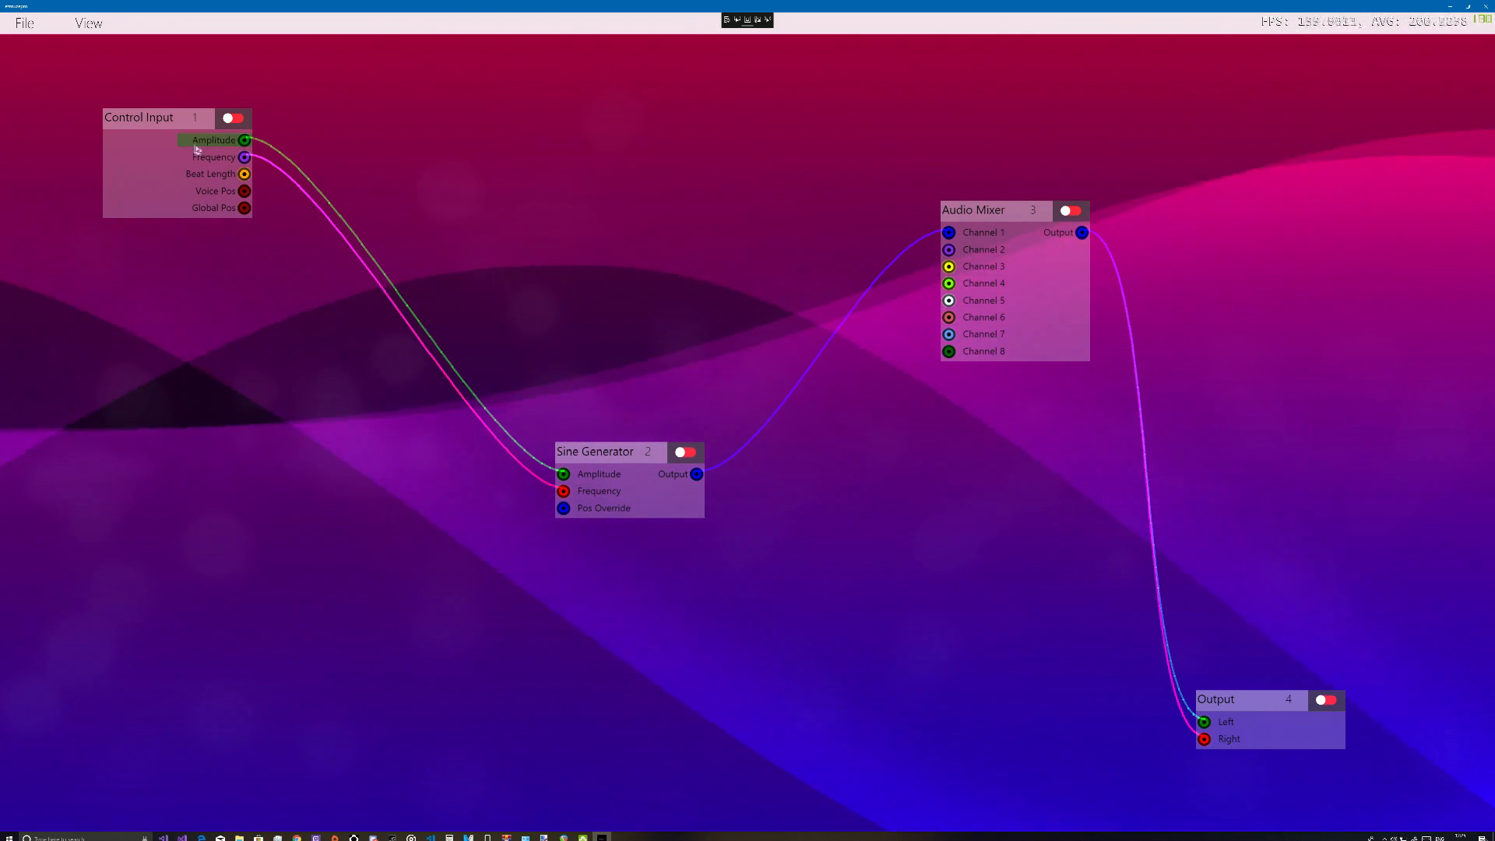
drag(190, 122, 178, 116)
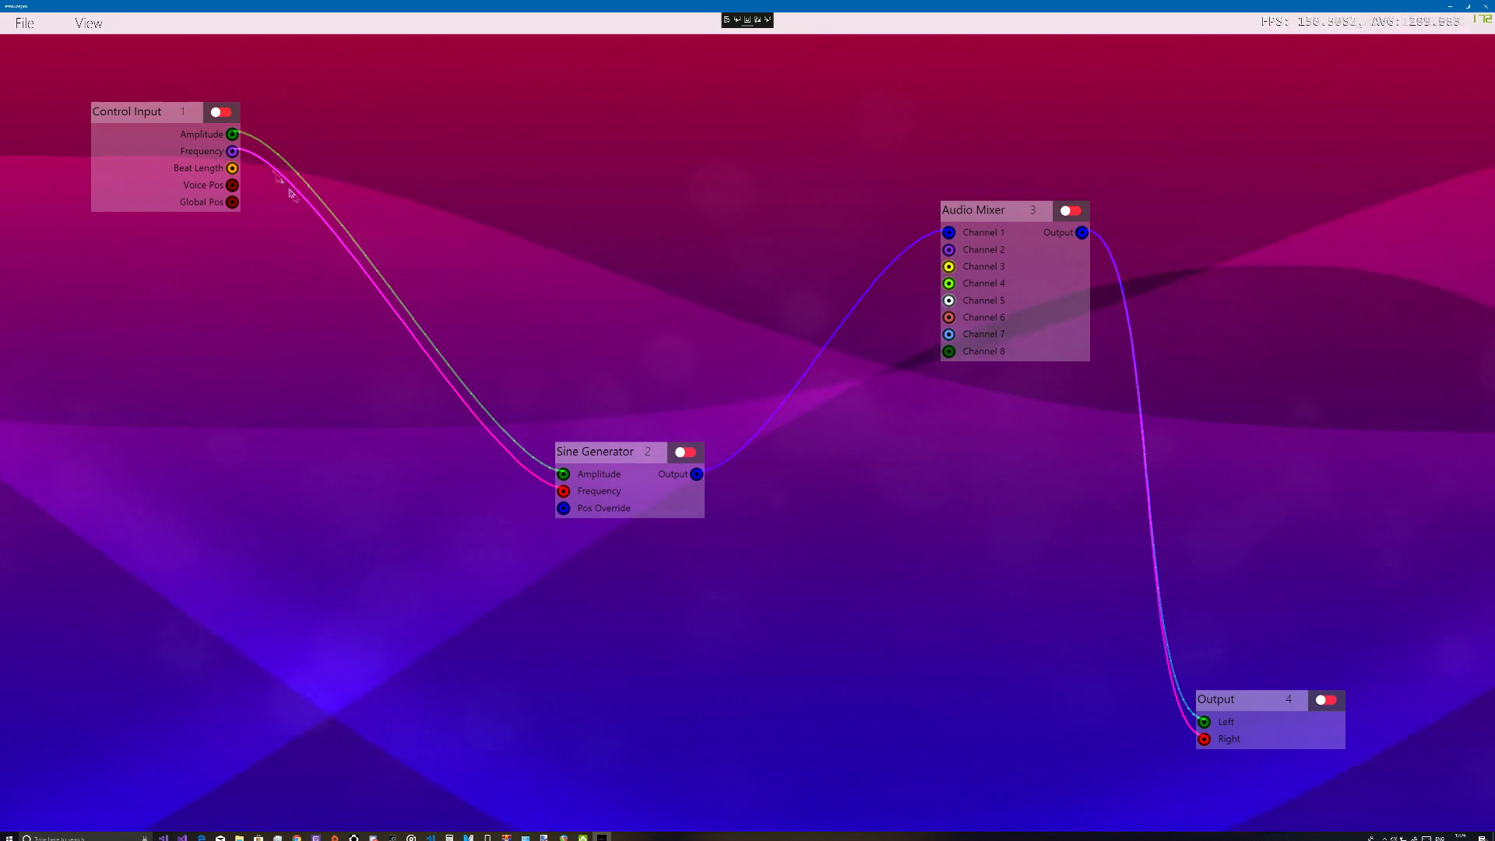
drag(613, 453, 555, 388)
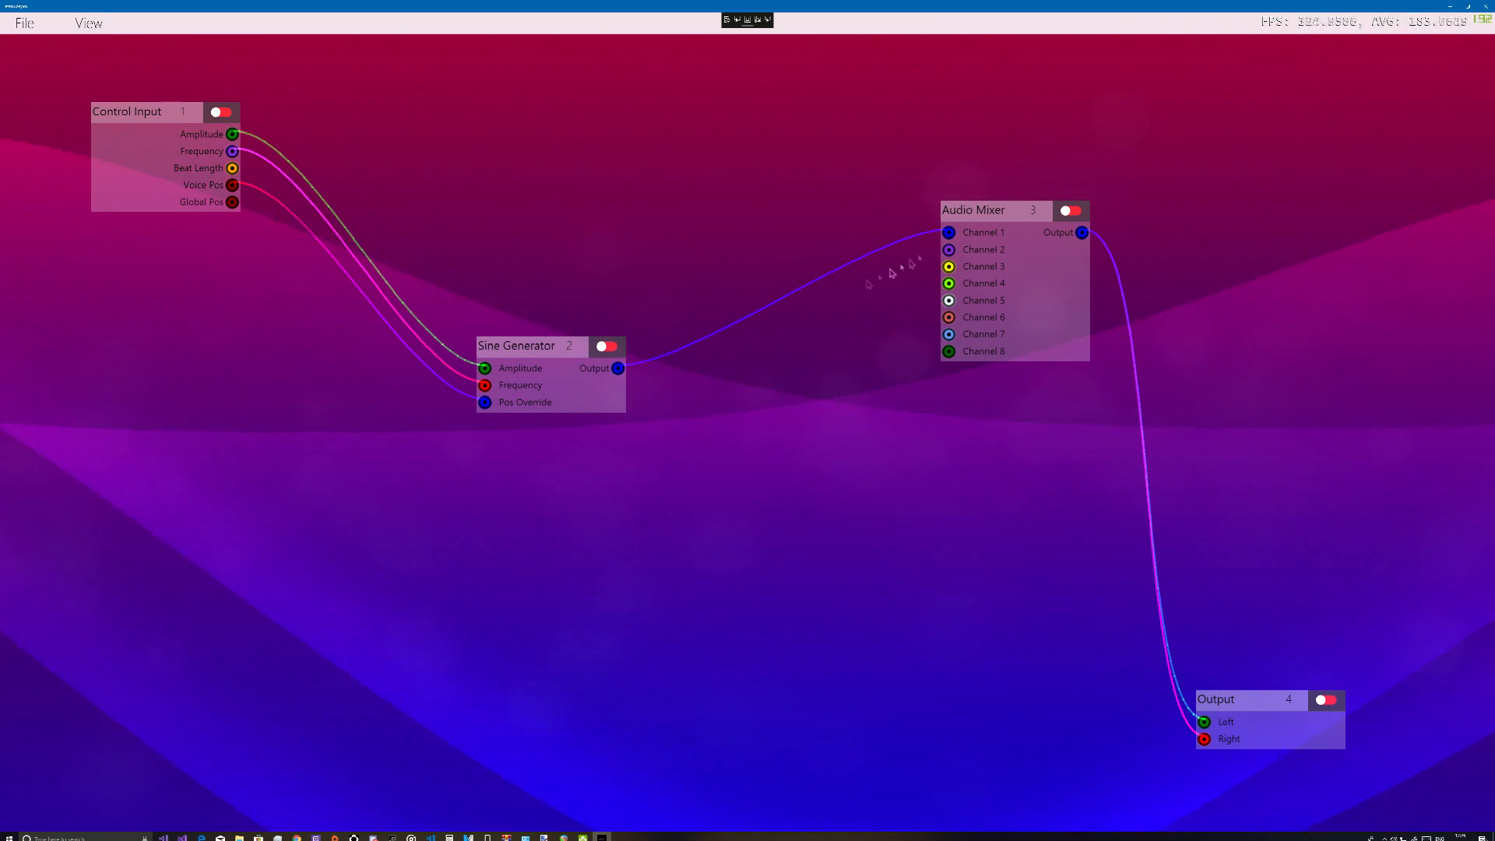
Rearrange the Audio Mixer, Output and Sine Generator nodes so the mixer sits between the generator and the output
drag(977, 211, 925, 209)
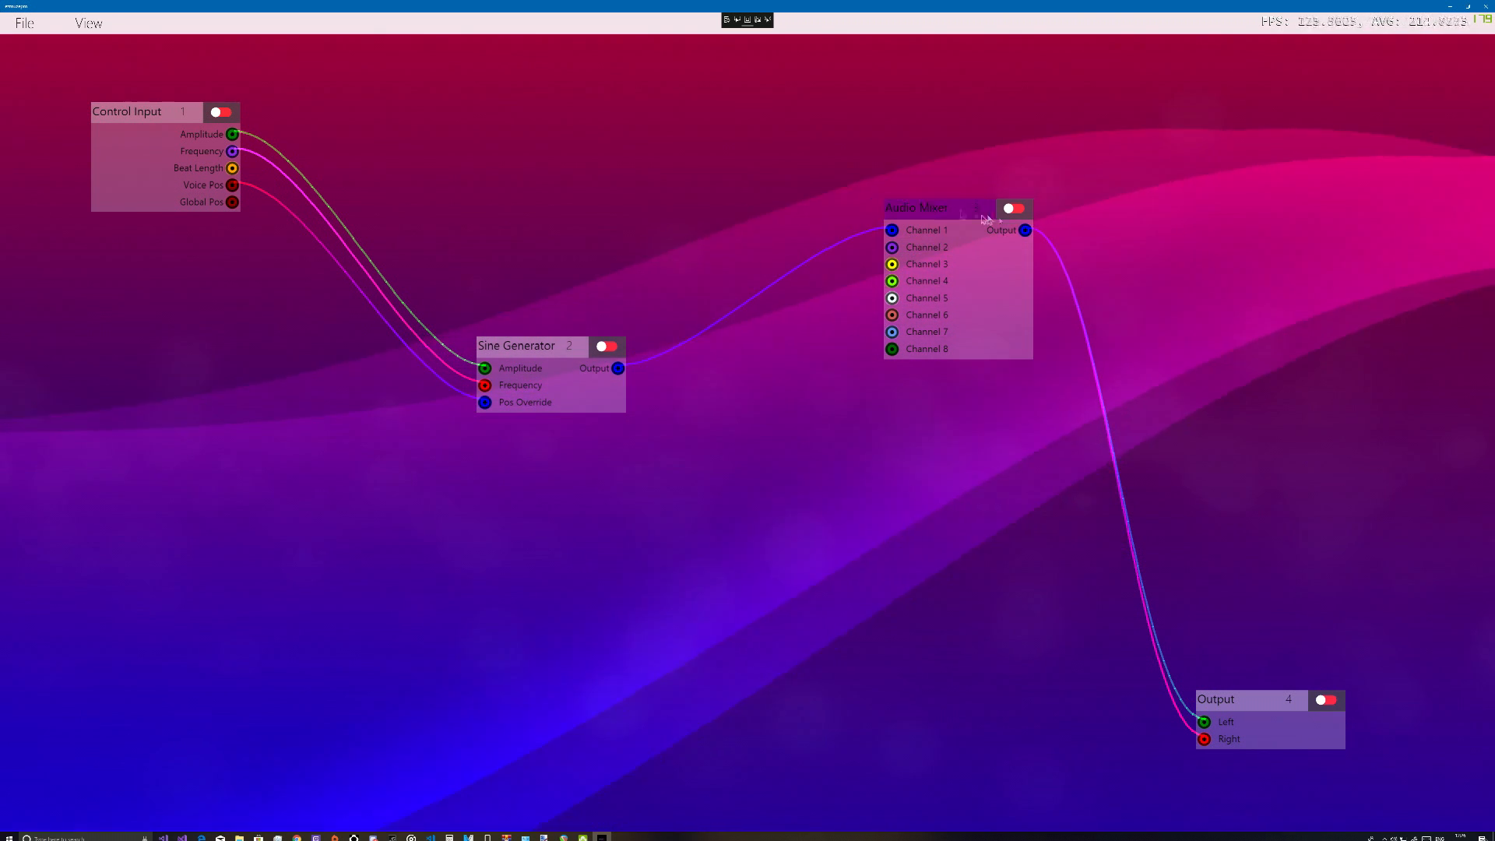
drag(965, 211, 610, 542)
drag(1271, 705, 1224, 520)
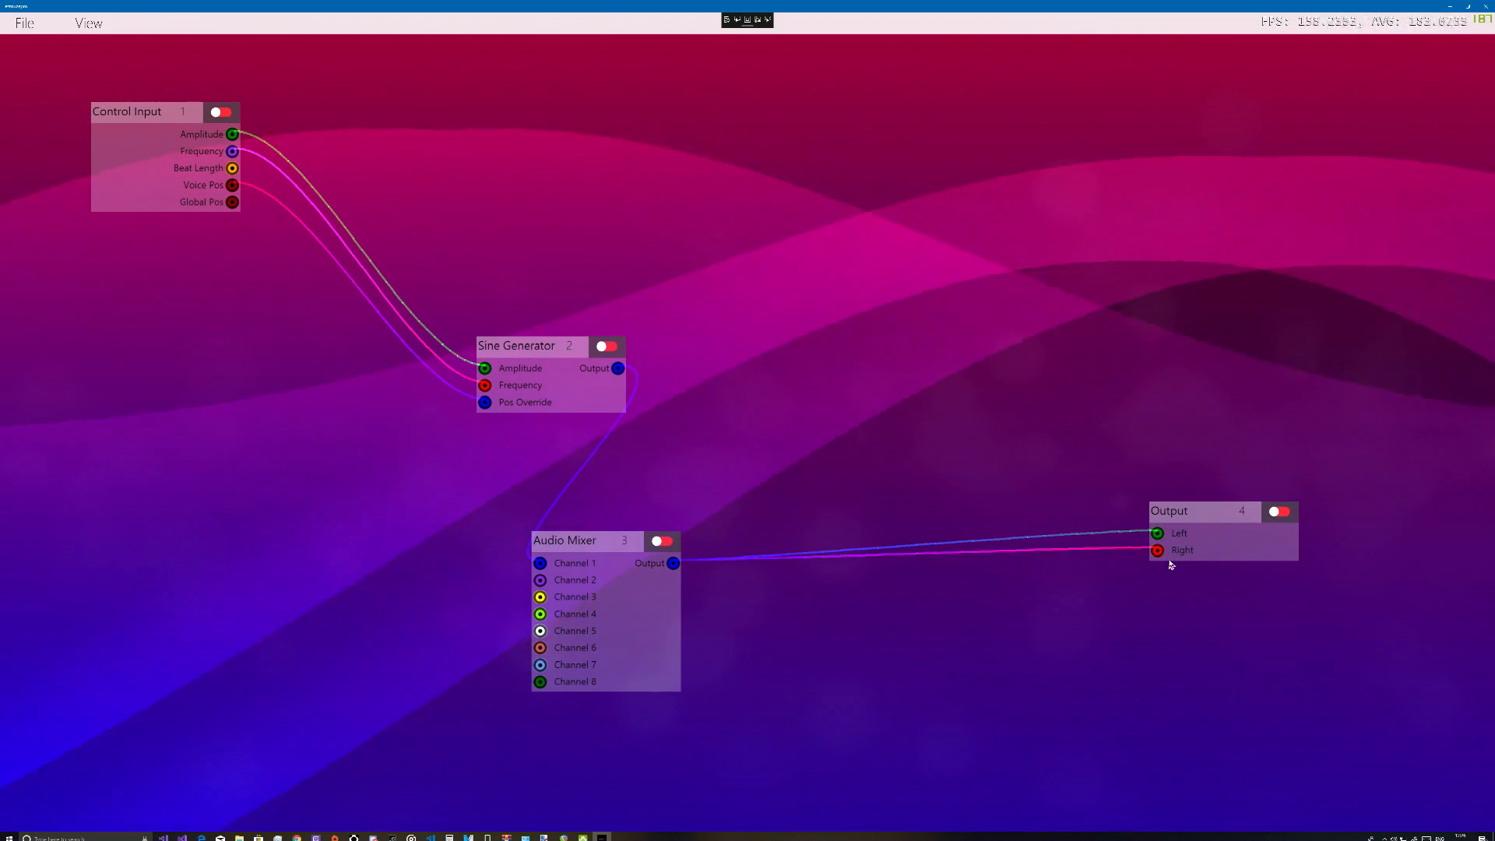
drag(633, 571, 858, 306)
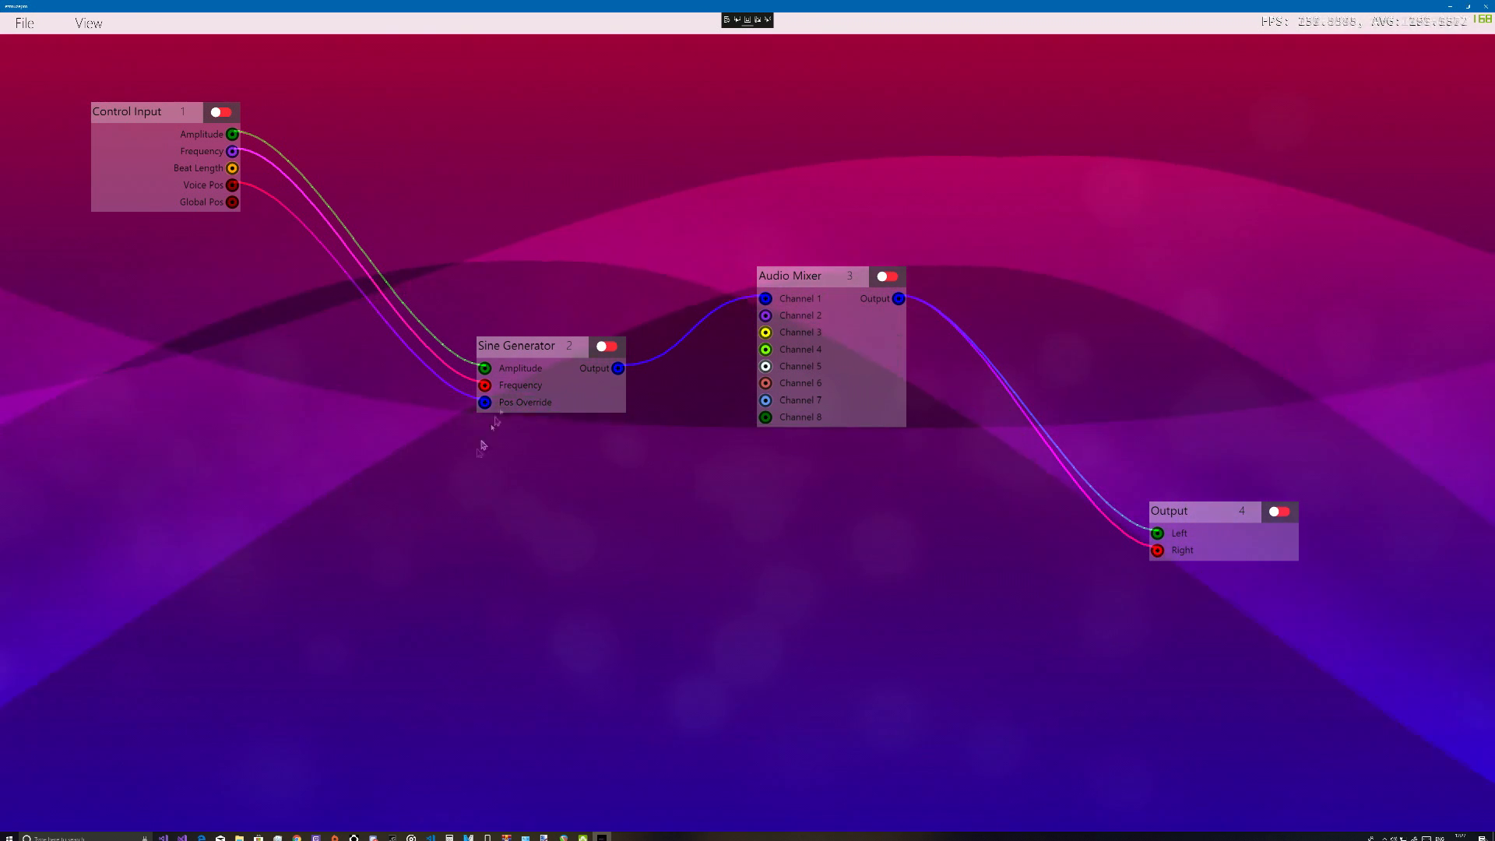
drag(534, 345, 487, 246)
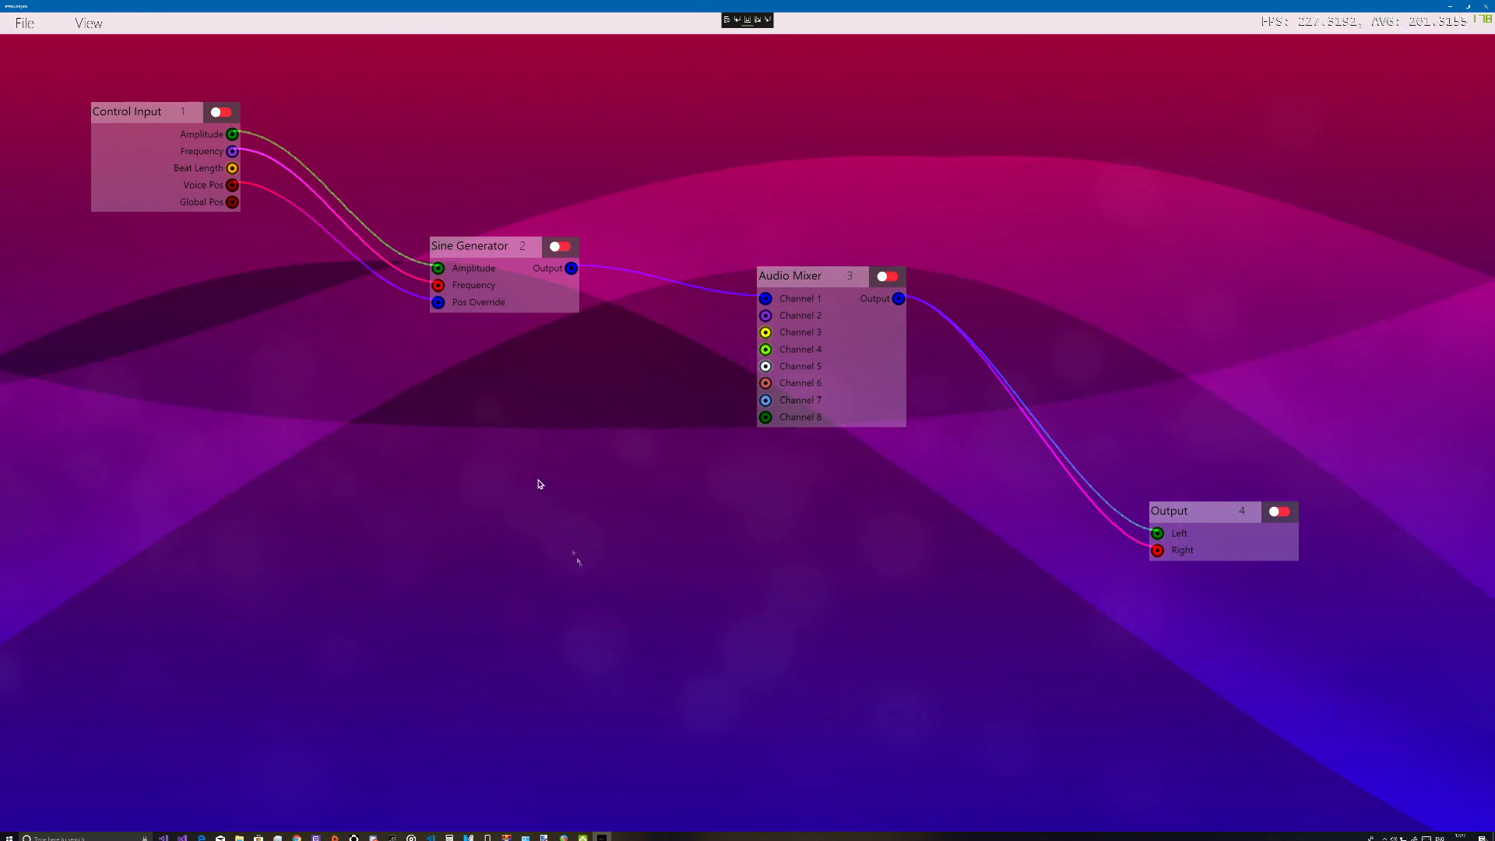
Add a Mammothilator part from the Wave Generator category in the empty area below the Sine Generator
right_click(539, 484)
click(631, 554)
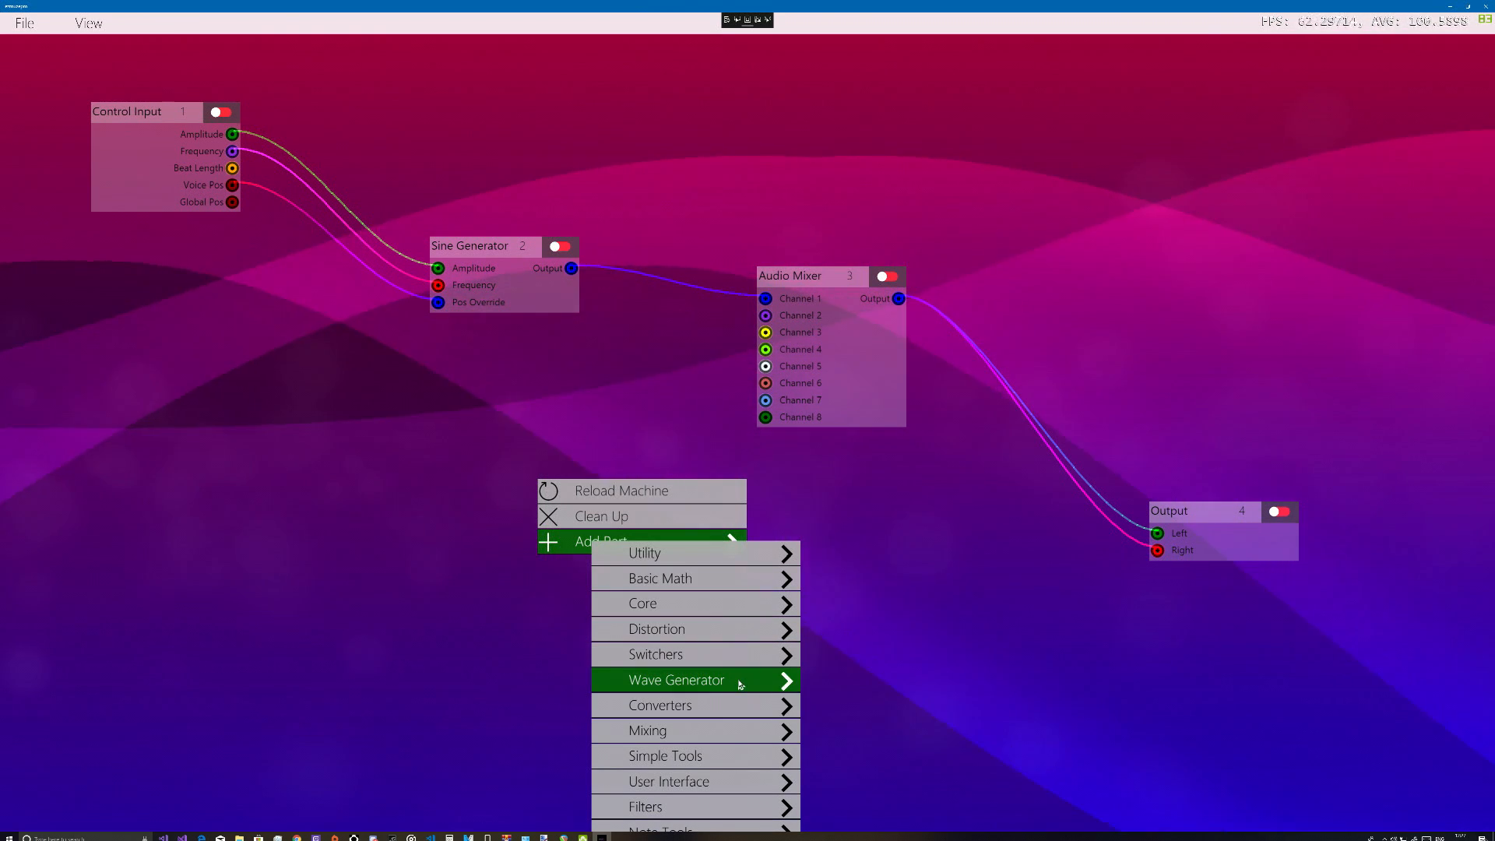
click(787, 685)
click(811, 692)
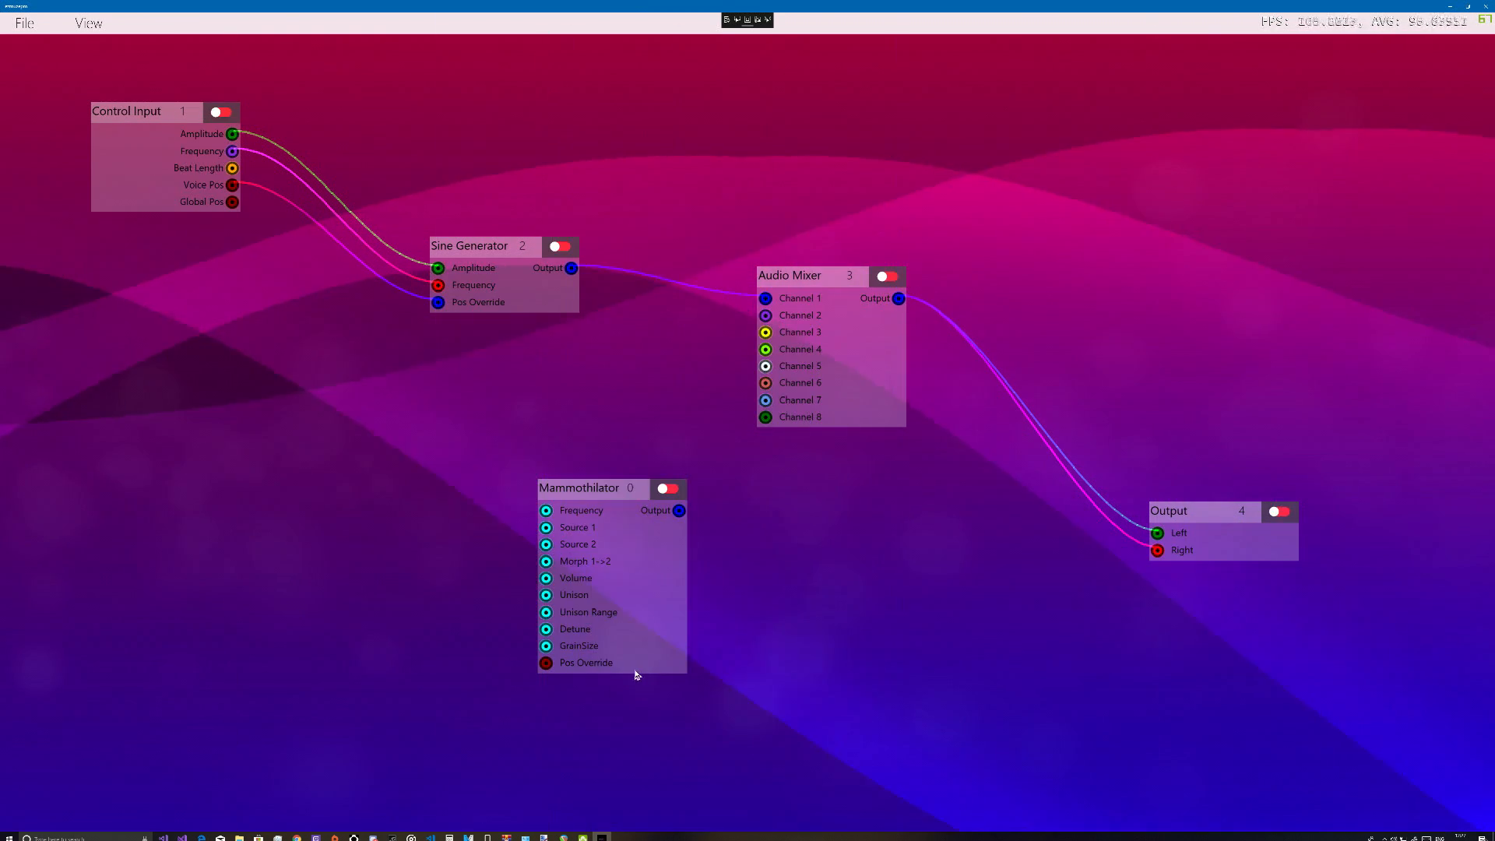
Replace the Sine Generator by removing it, positioning the Mammothilator before the mixer and connecting the Control Input's Frequency to its Frequency
right_click(478, 256)
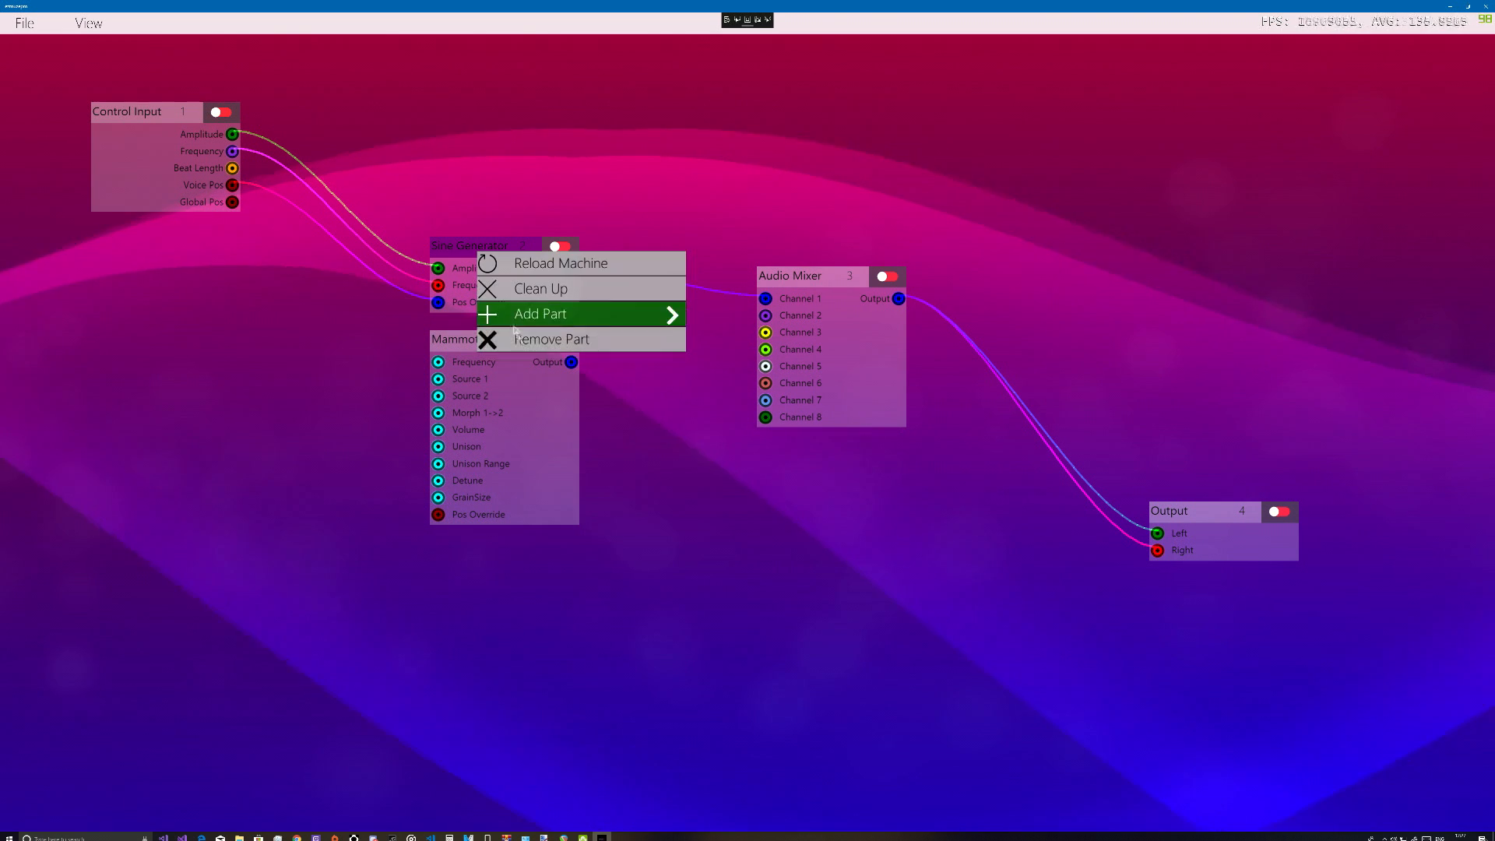
click(530, 343)
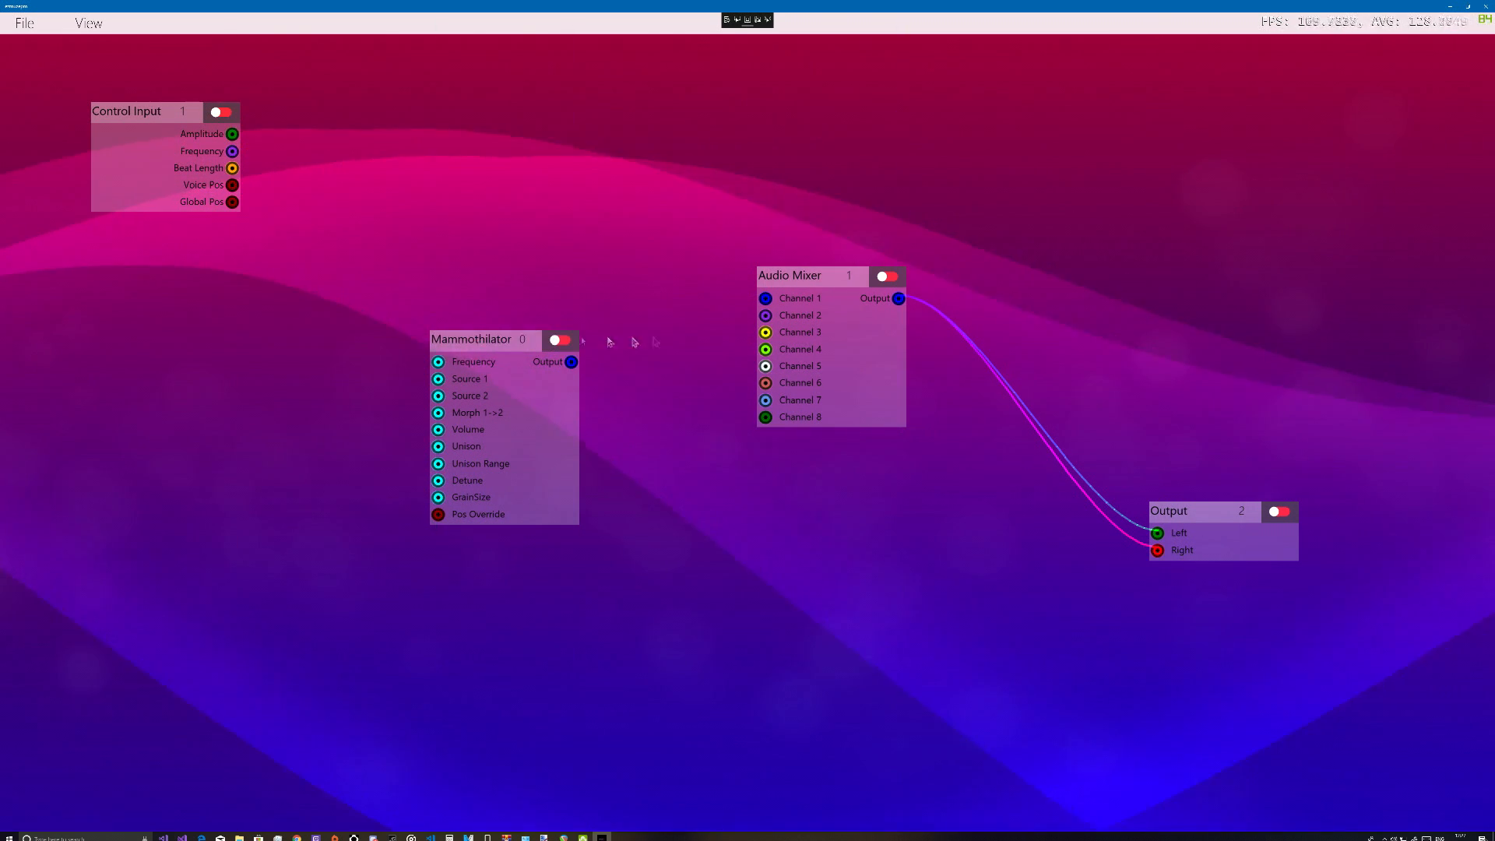
drag(479, 334, 538, 268)
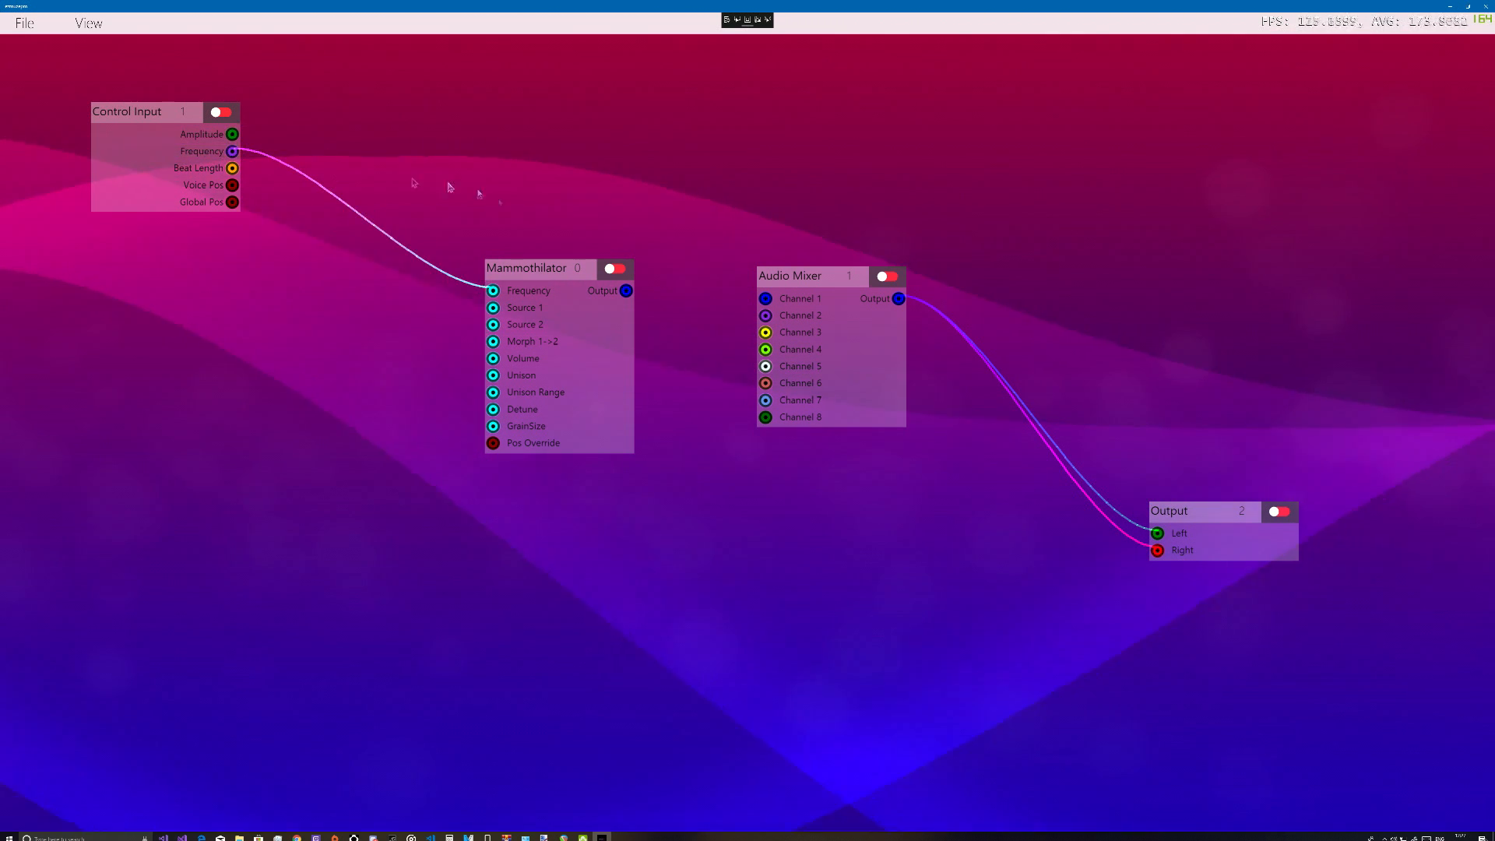
Add sliders for the Mammothilator's Source 1 and Source 2 inputs and stack them below the Control Input
right_click(530, 312)
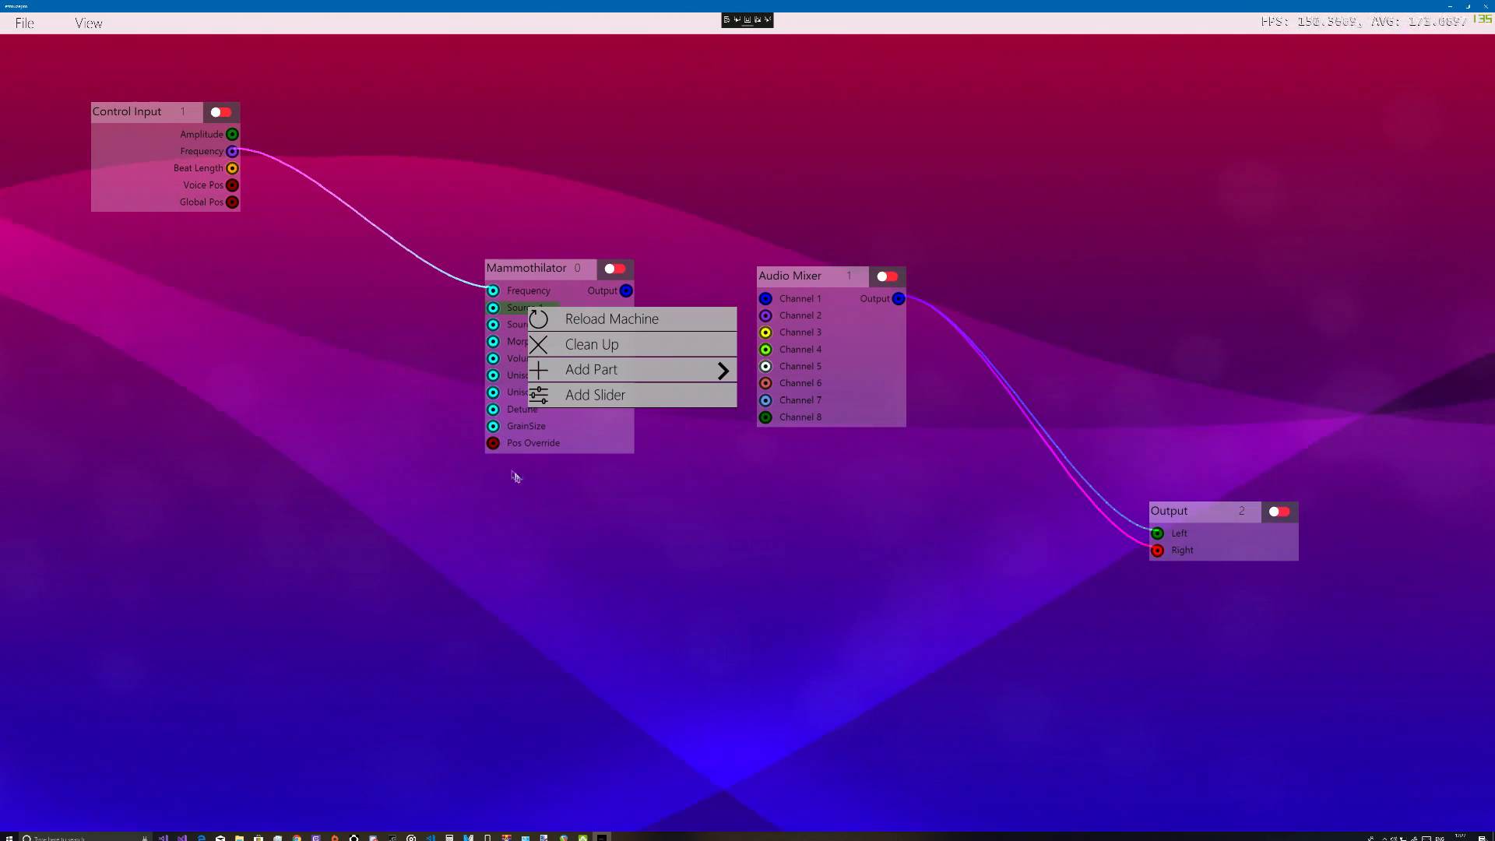
click(590, 395)
drag(317, 294, 294, 281)
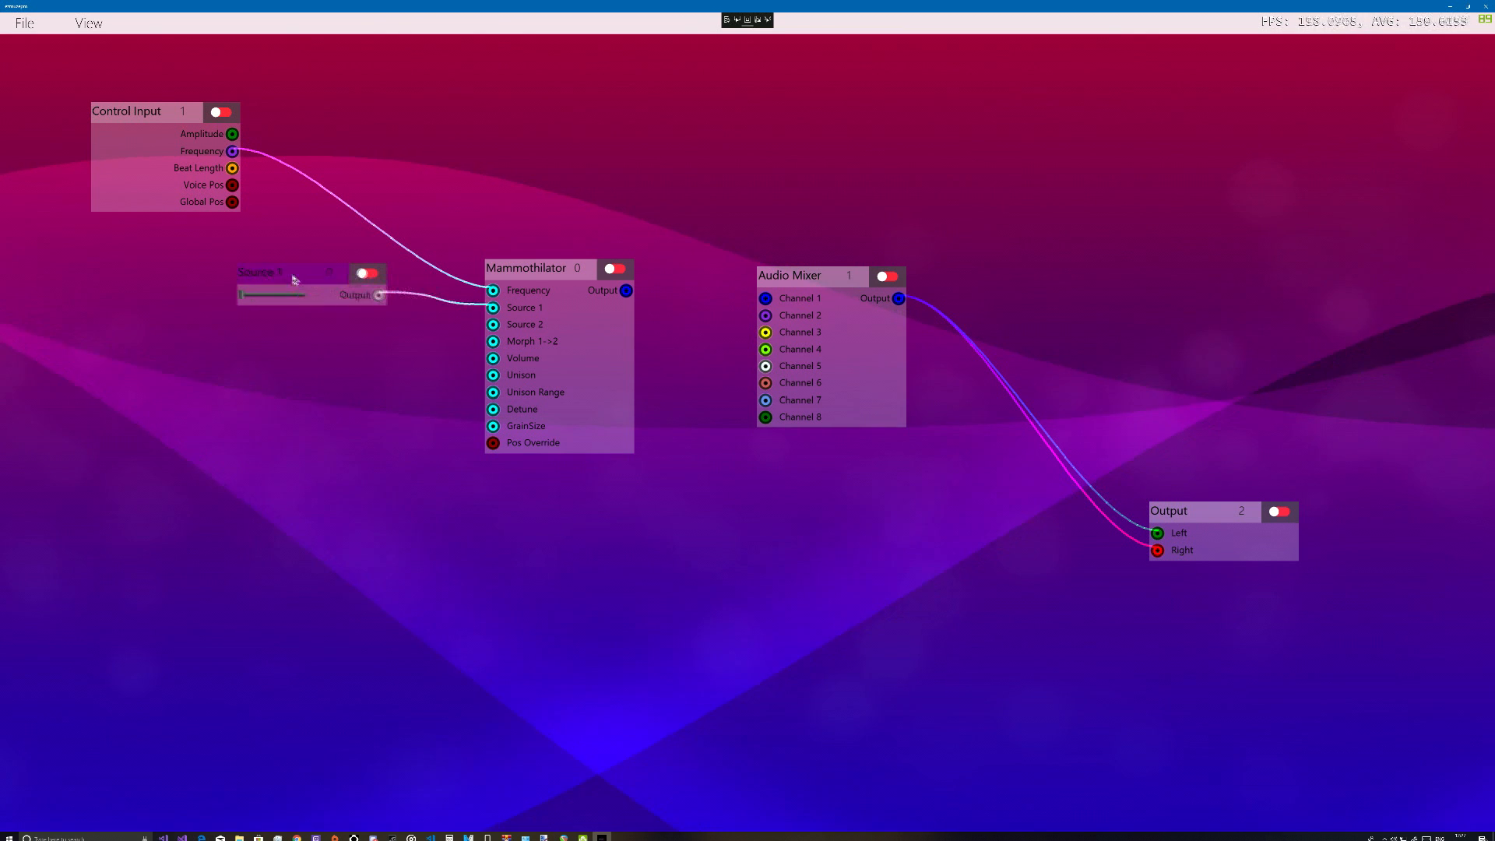
right_click(514, 320)
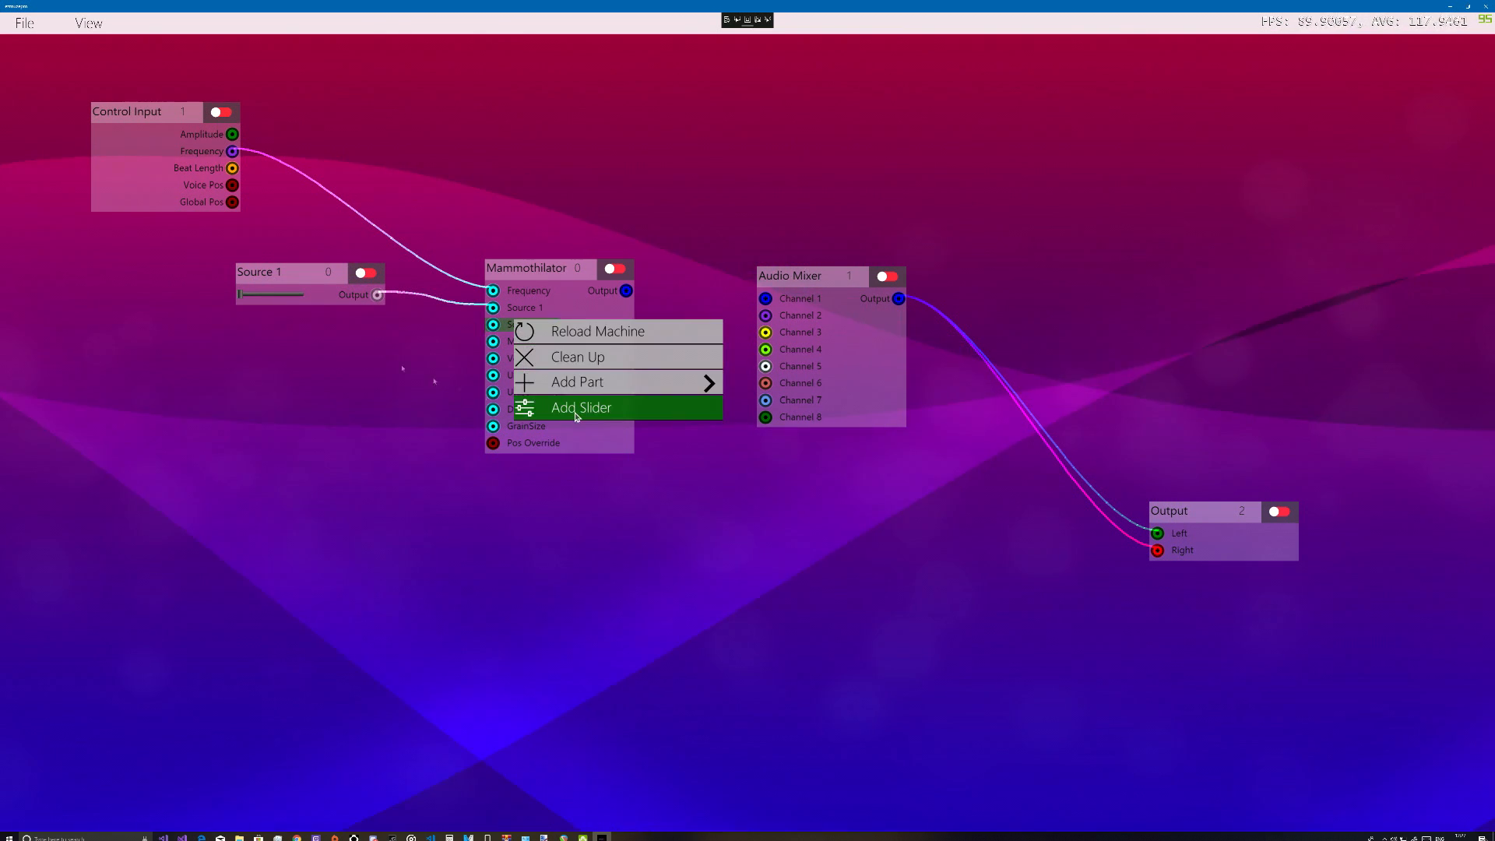
click(576, 416)
drag(285, 328, 259, 351)
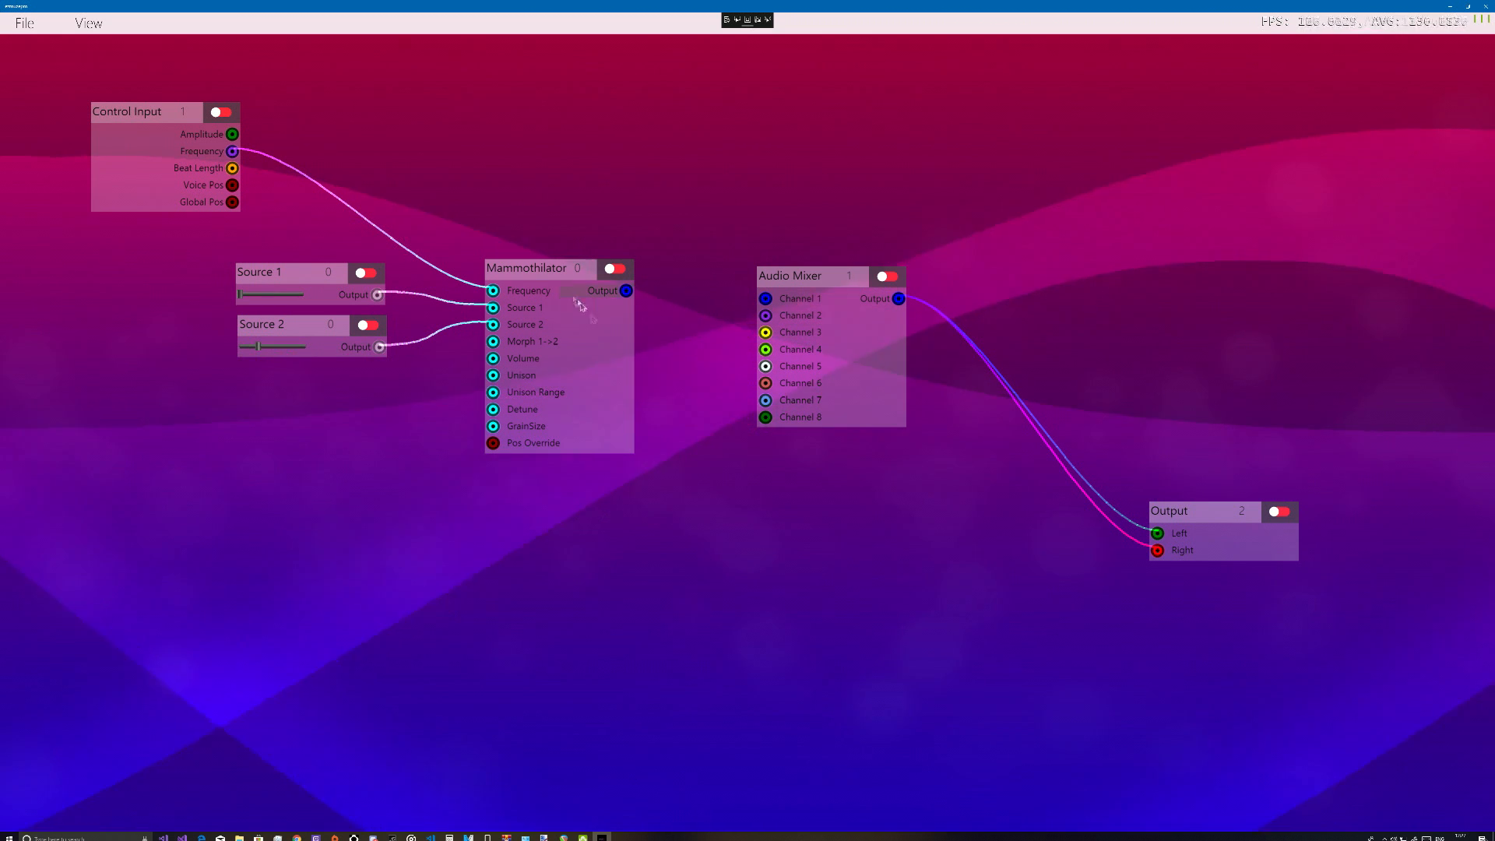
Add a slider for the Morph 1->2 input and arrange it between the Source 1 and Source 2 sliders
right_click(527, 352)
click(577, 434)
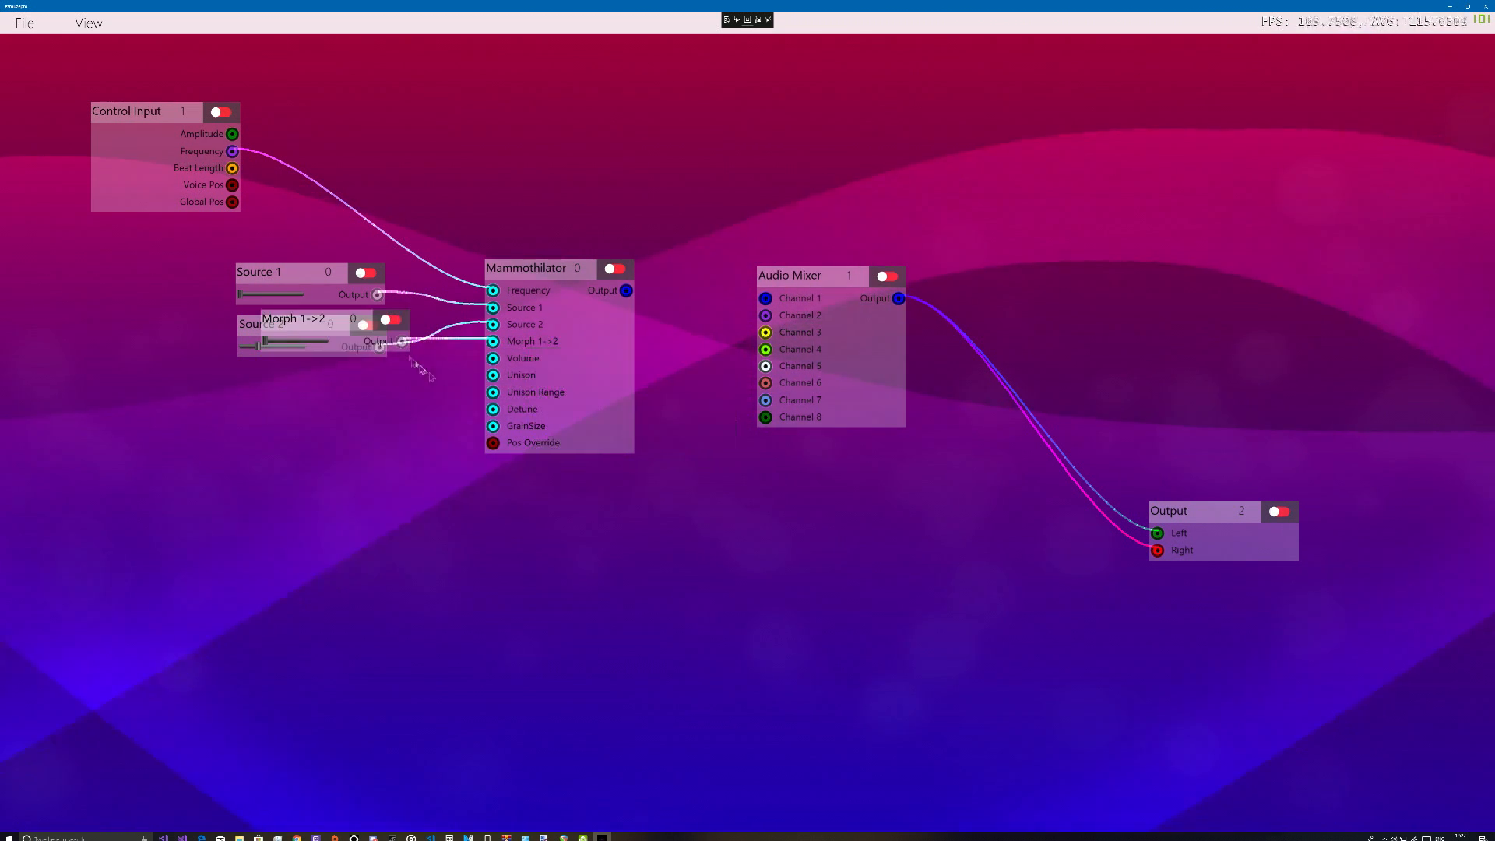
drag(336, 323, 324, 376)
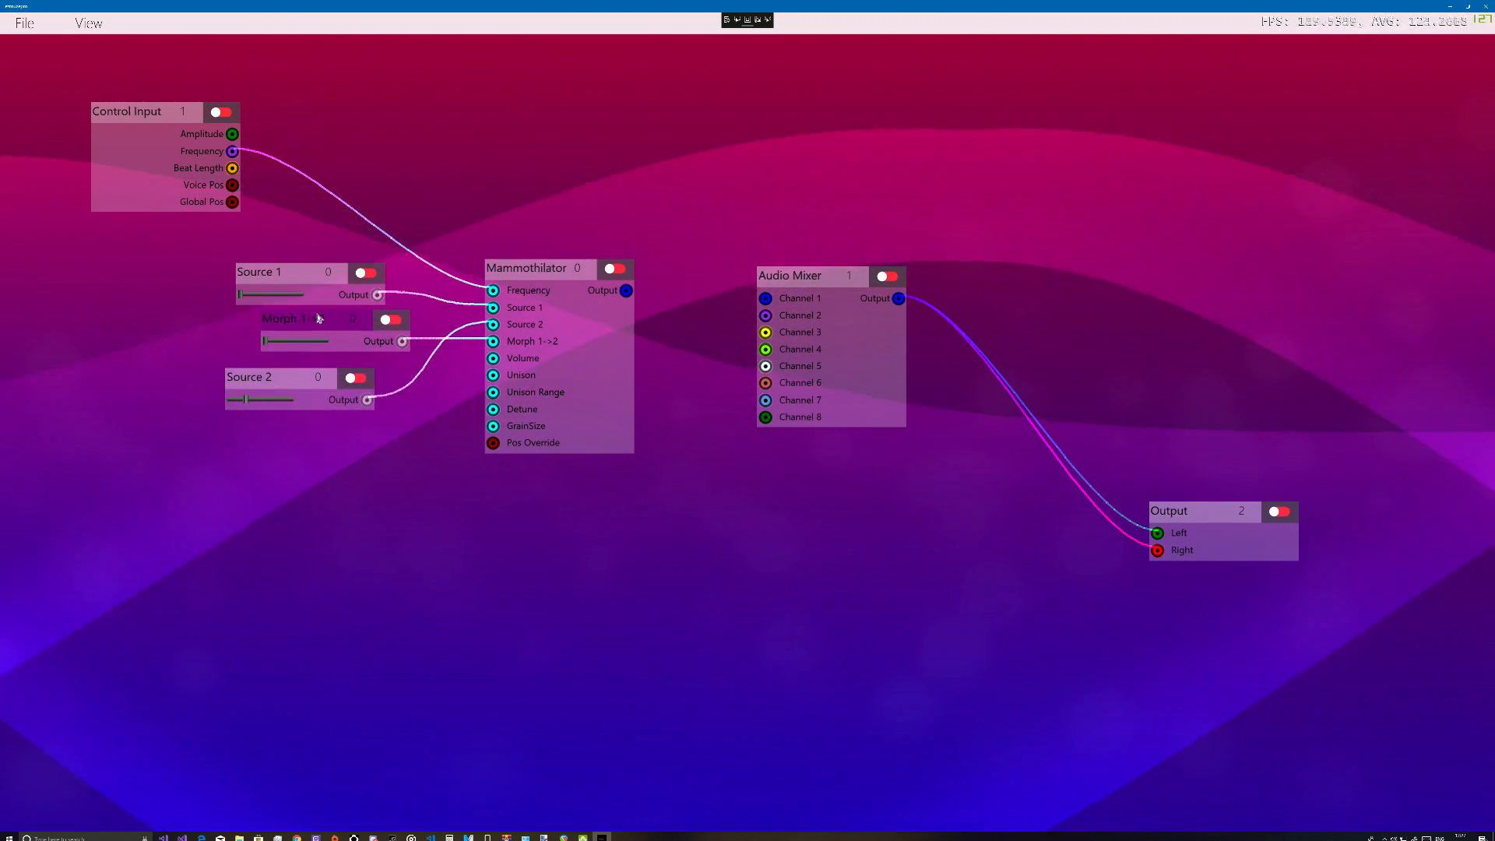
drag(315, 320, 293, 328)
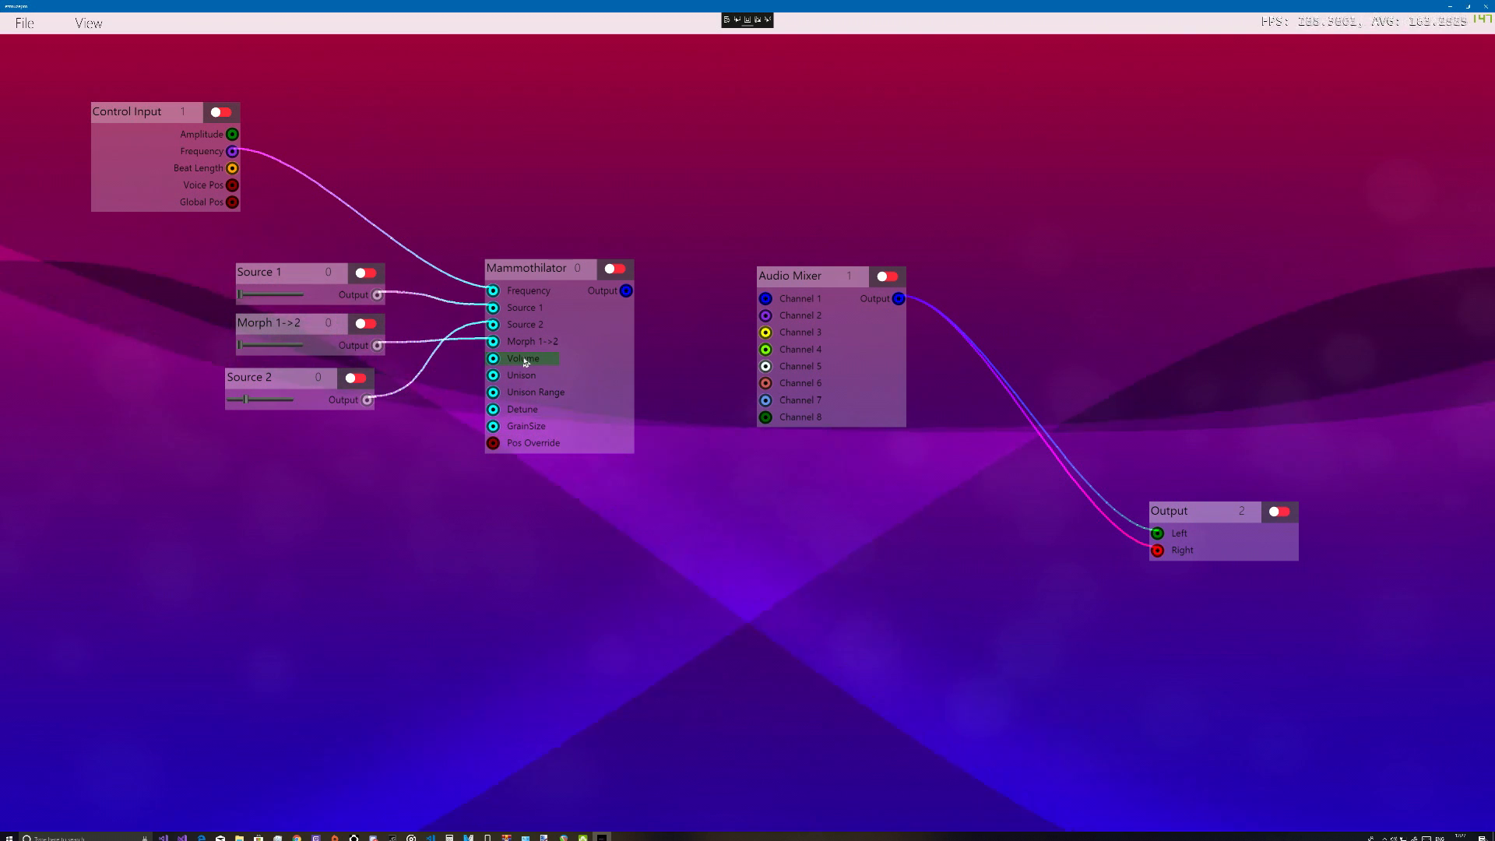
Connect the Control Input's Amplitude to the Mammothilator's Volume and move the Mammothilator up, away from the sliders
drag(524, 377, 252, 198)
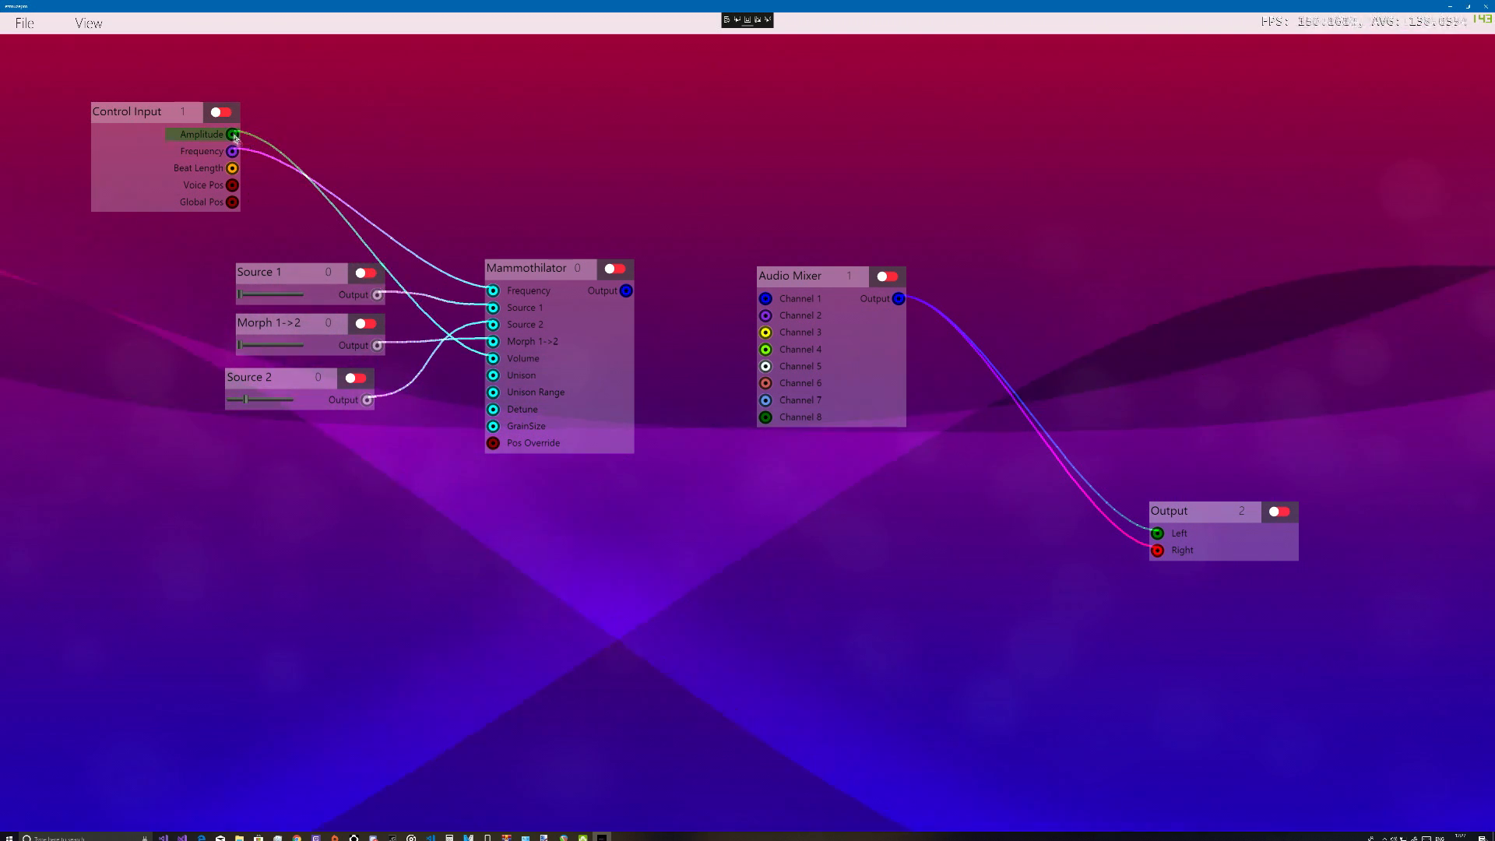
drag(528, 310, 576, 201)
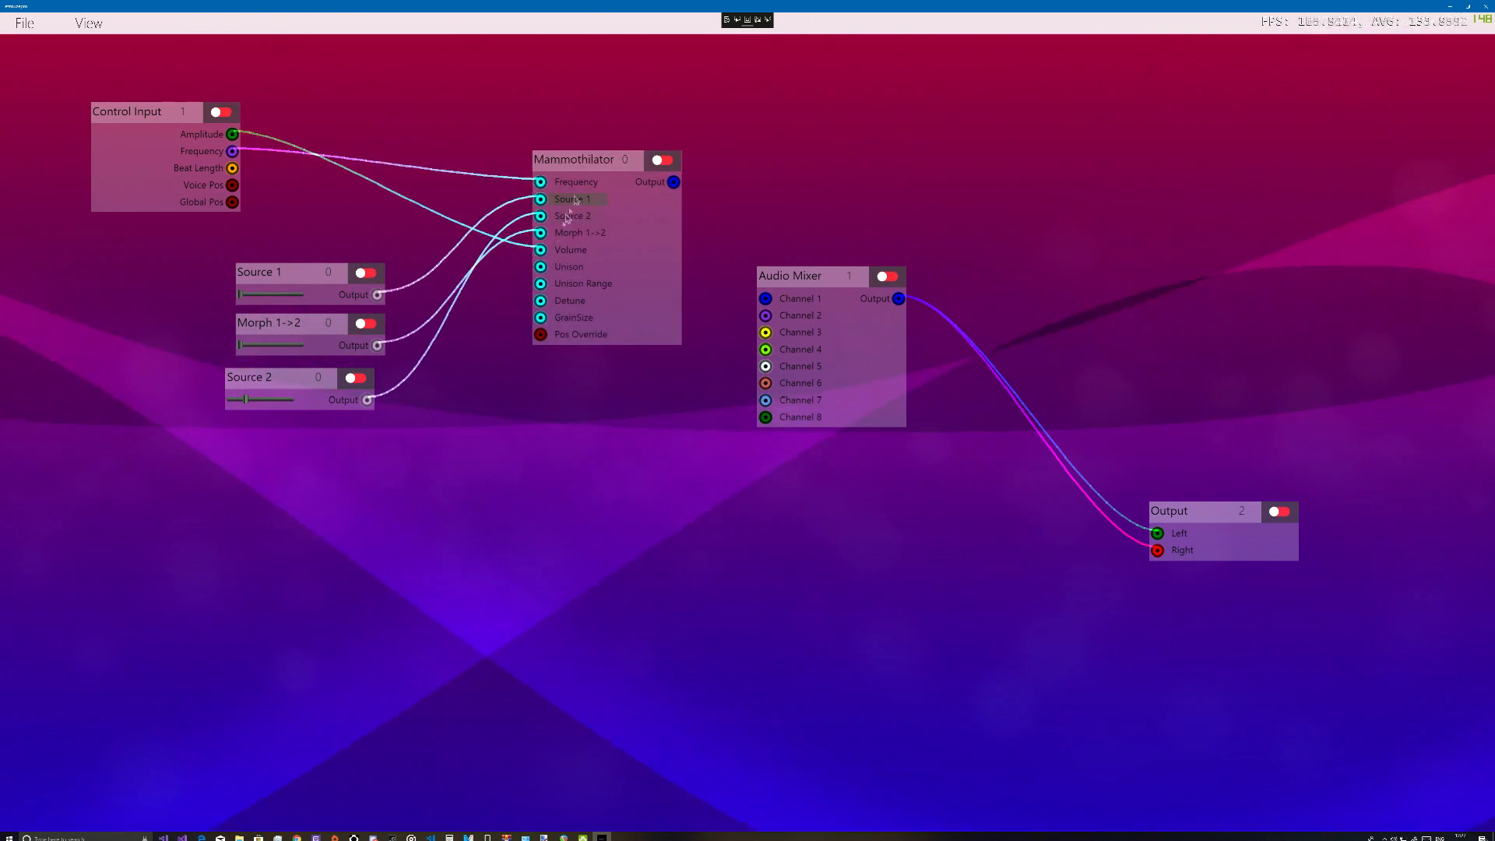
Add a slider for the Unison input and connect the Mammothilator's output to Channel 1 of the Audio Mixer
right_click(554, 267)
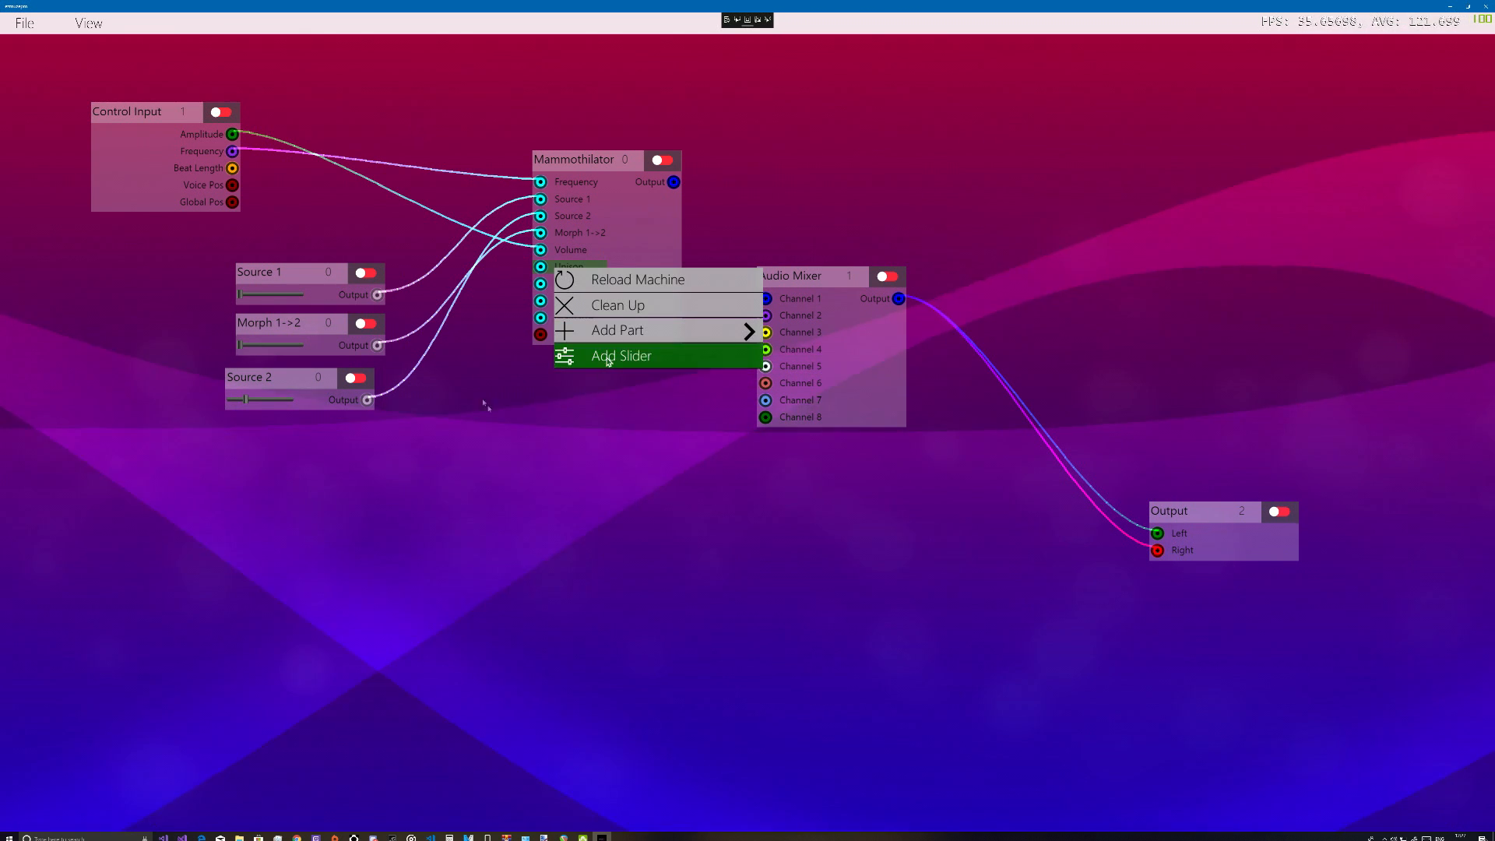
click(608, 357)
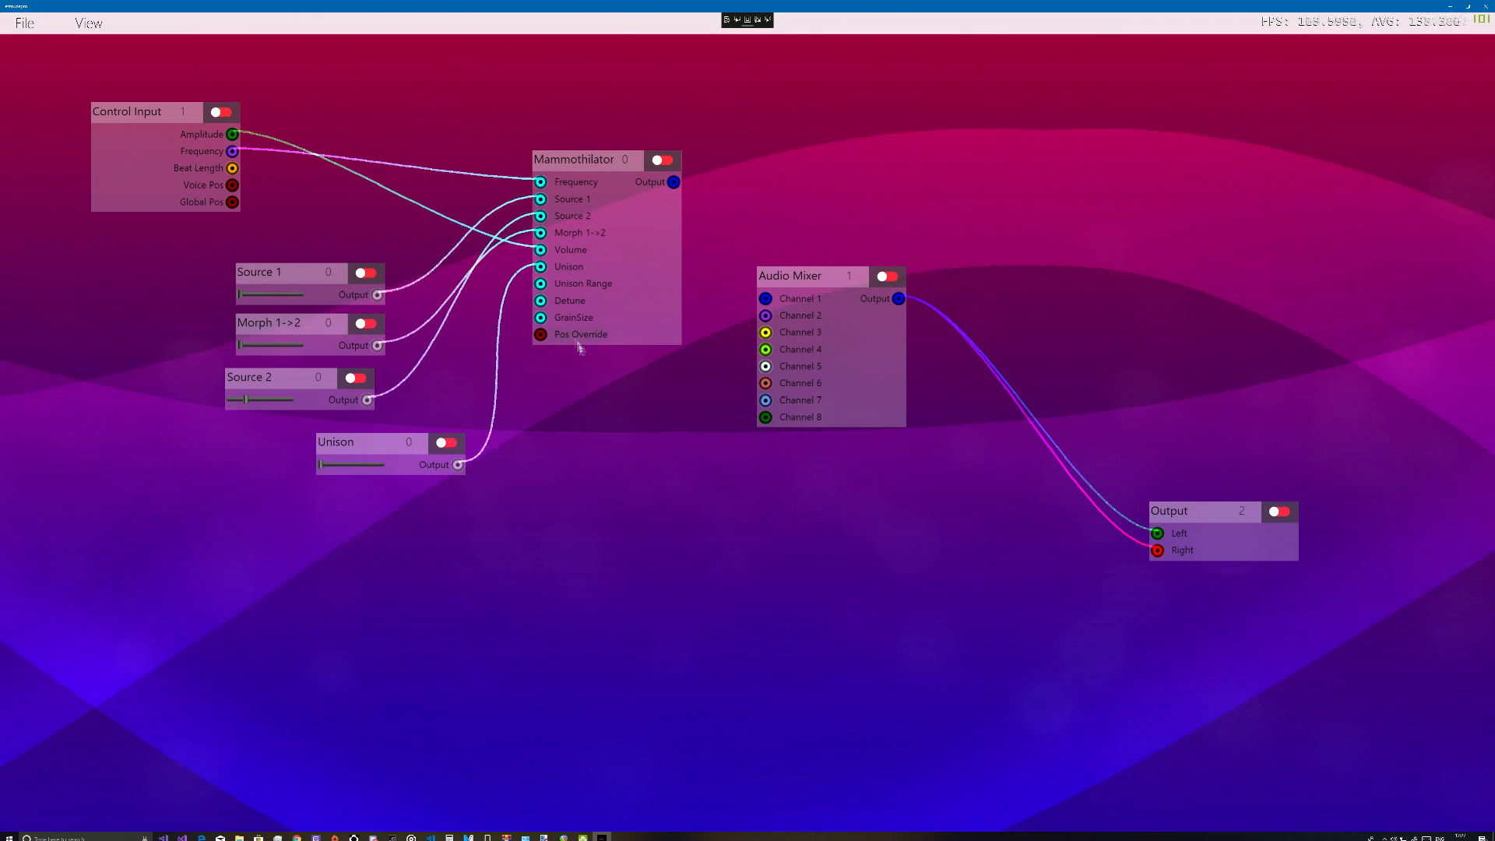
drag(673, 182, 765, 298)
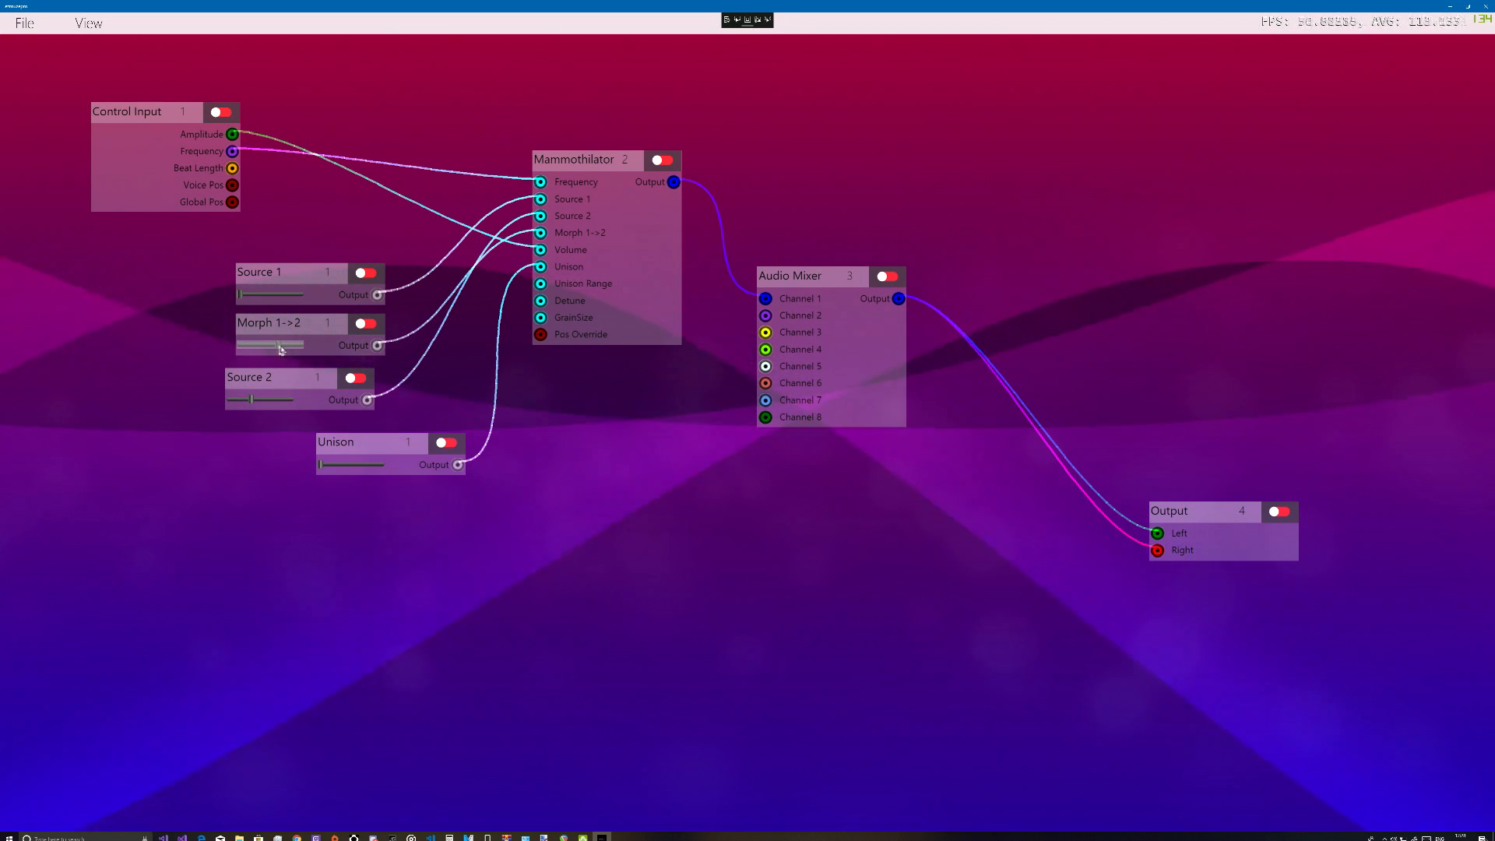
Adjust the Morph 1->2 slider to about the middle and the Source 2 slider to about a third of its range
drag(282, 348, 296, 346)
click(242, 401)
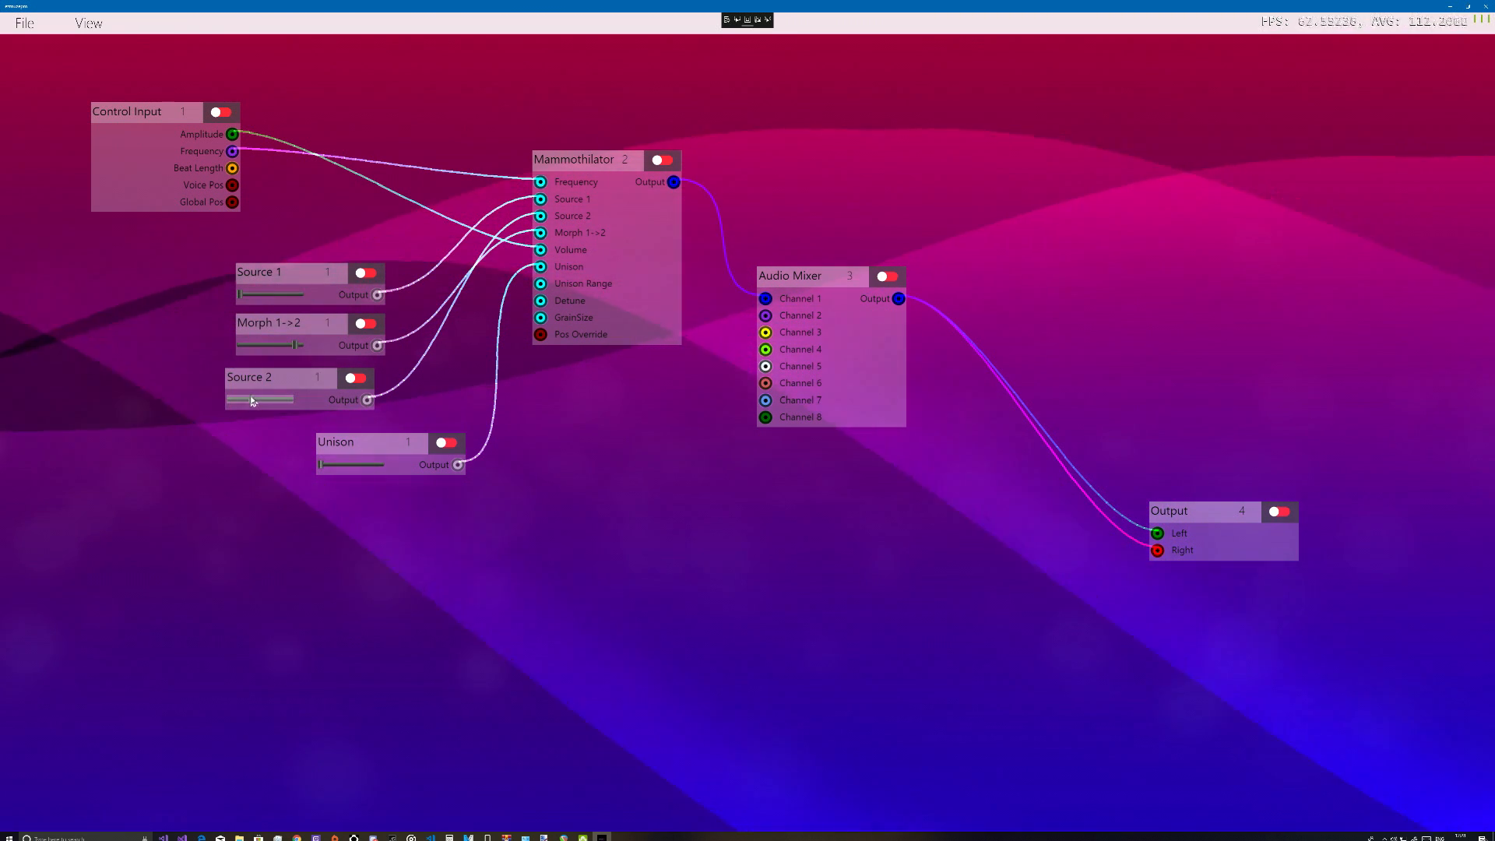
drag(294, 347, 280, 348)
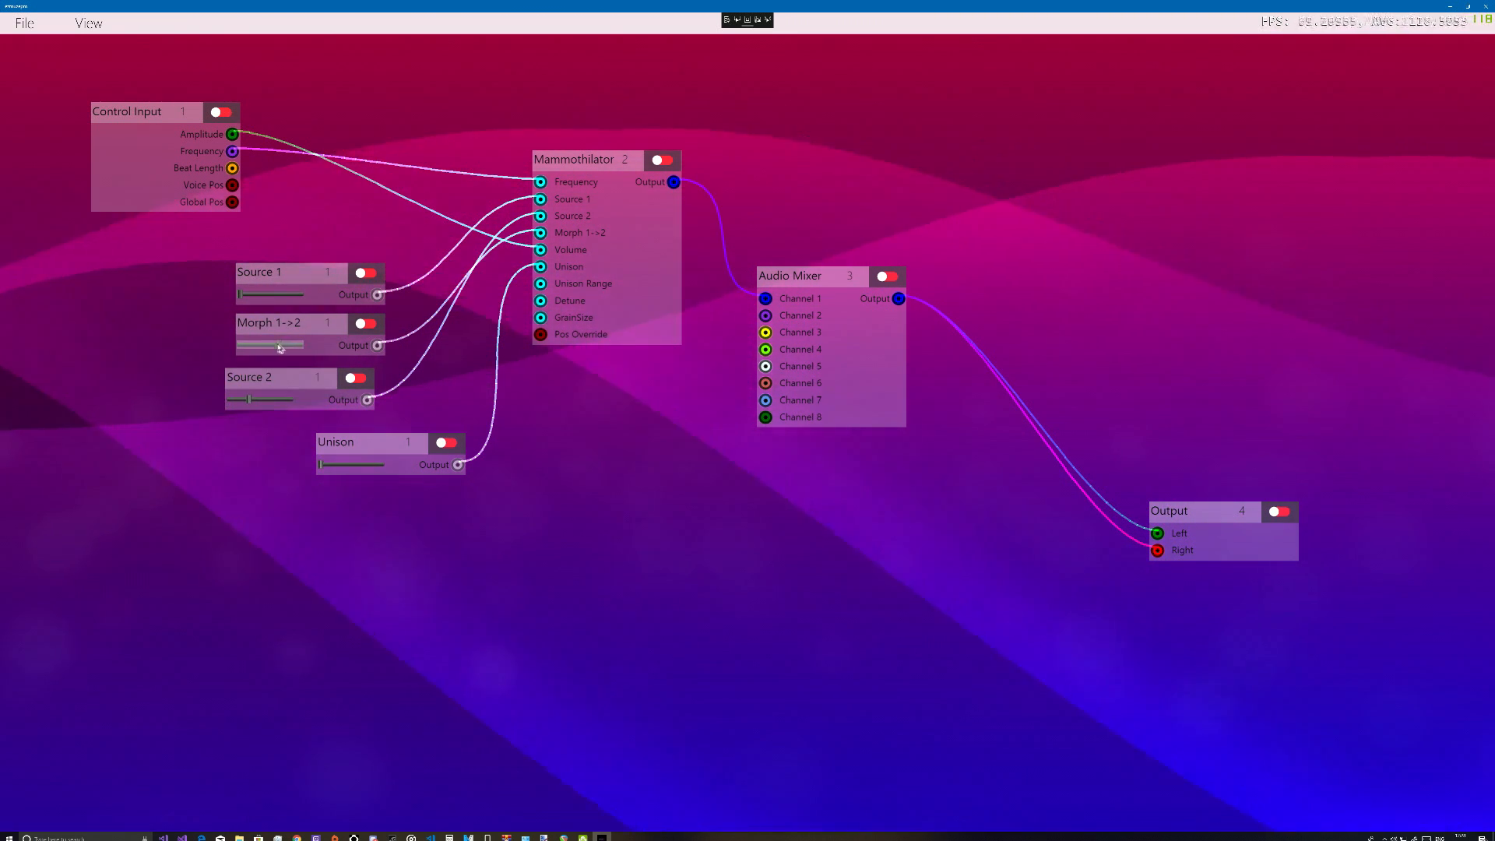
drag(251, 400, 260, 401)
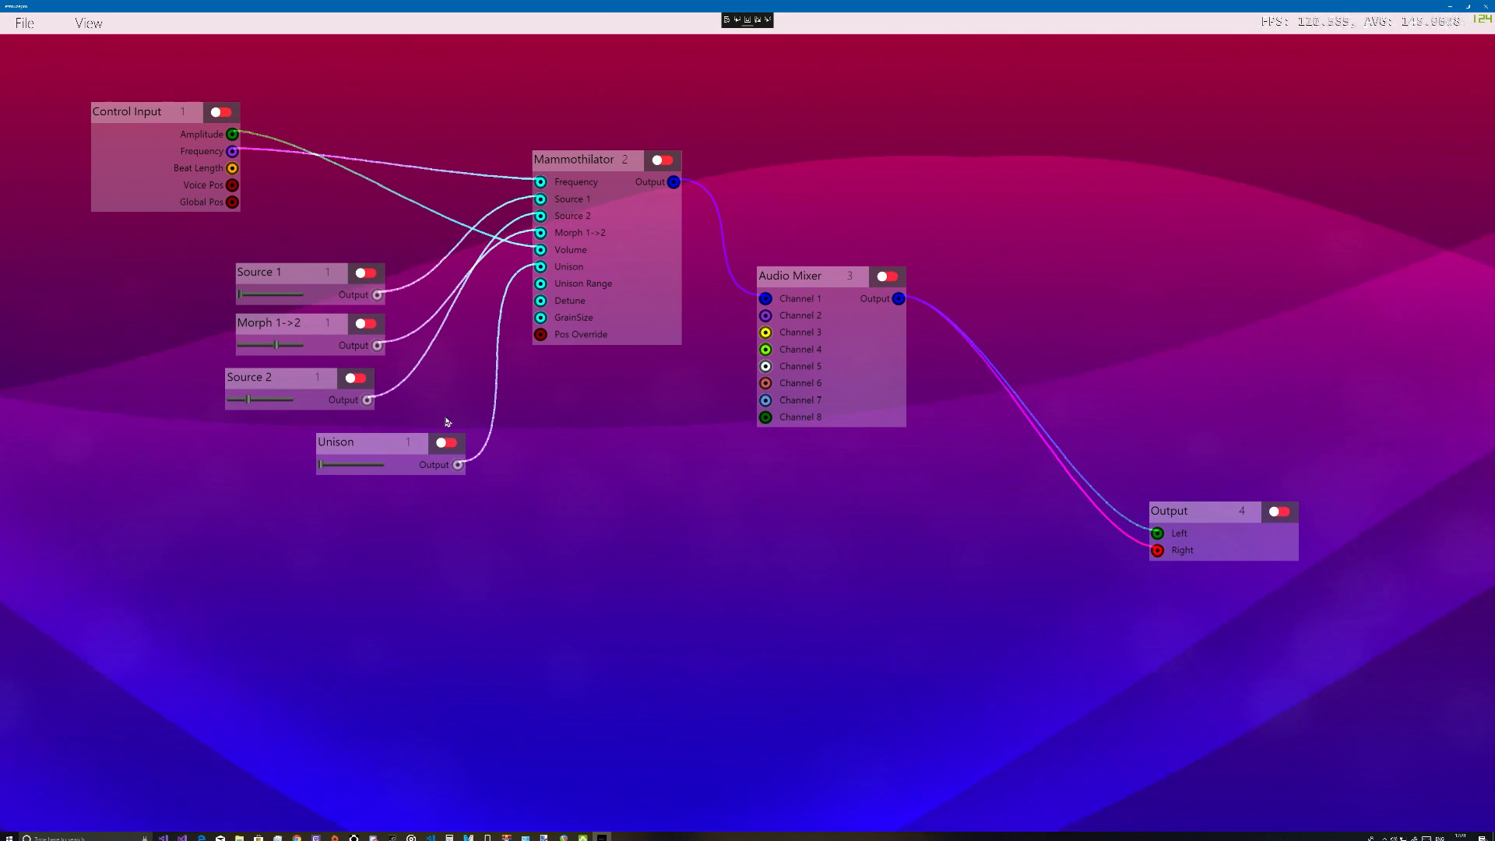
Move the Mammothilator and Audio Mixer nodes up and farther from the Control Input to free up space
drag(559, 174, 570, 143)
drag(776, 277, 831, 98)
drag(580, 140, 624, 141)
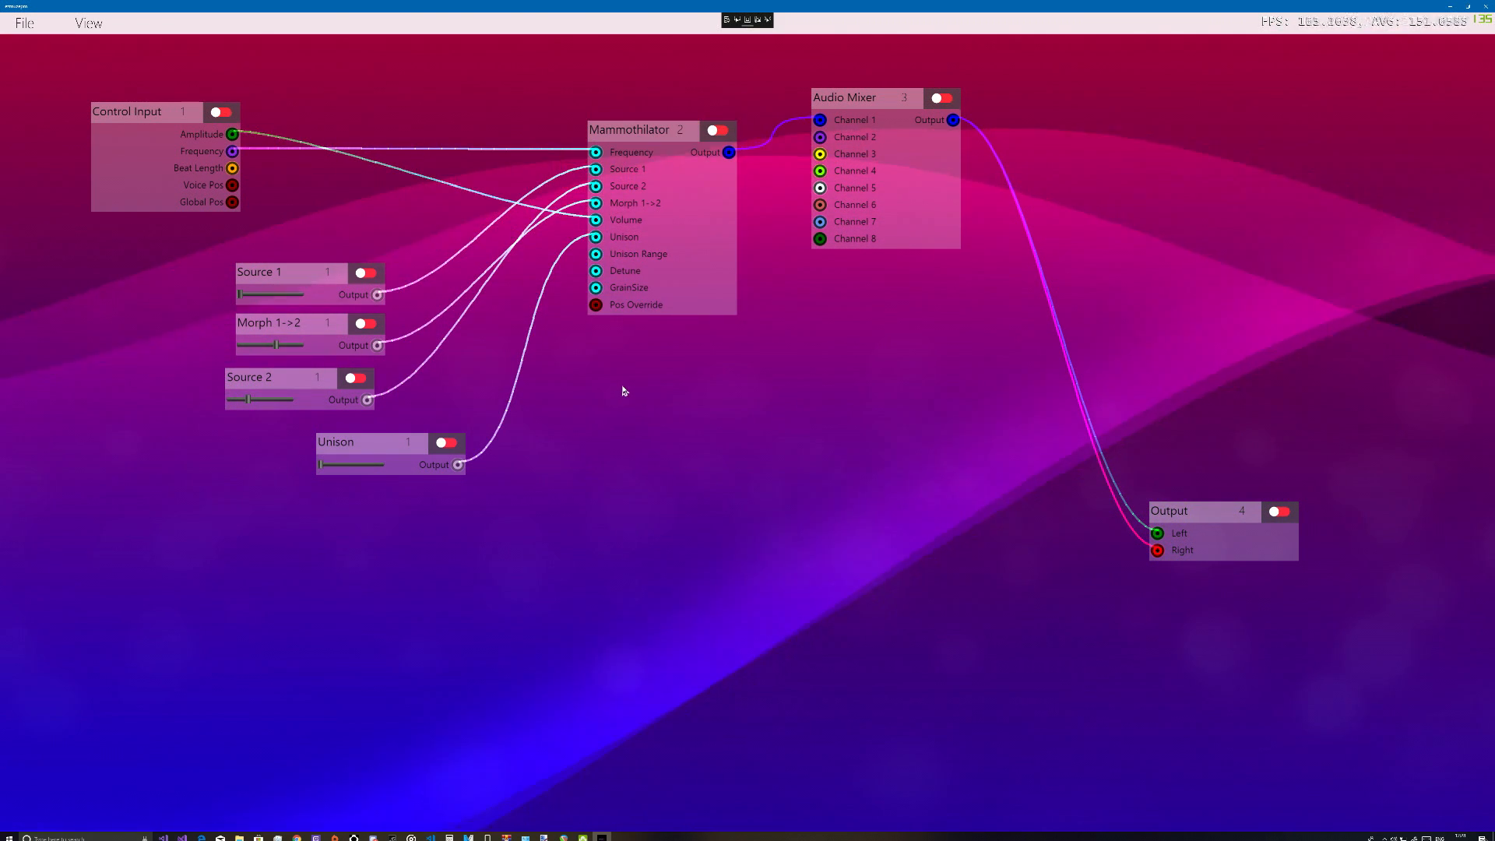
Add a Halver part from the Basic Math category and place it above the gap between Control Input and Mammothilator
right_click(597, 428)
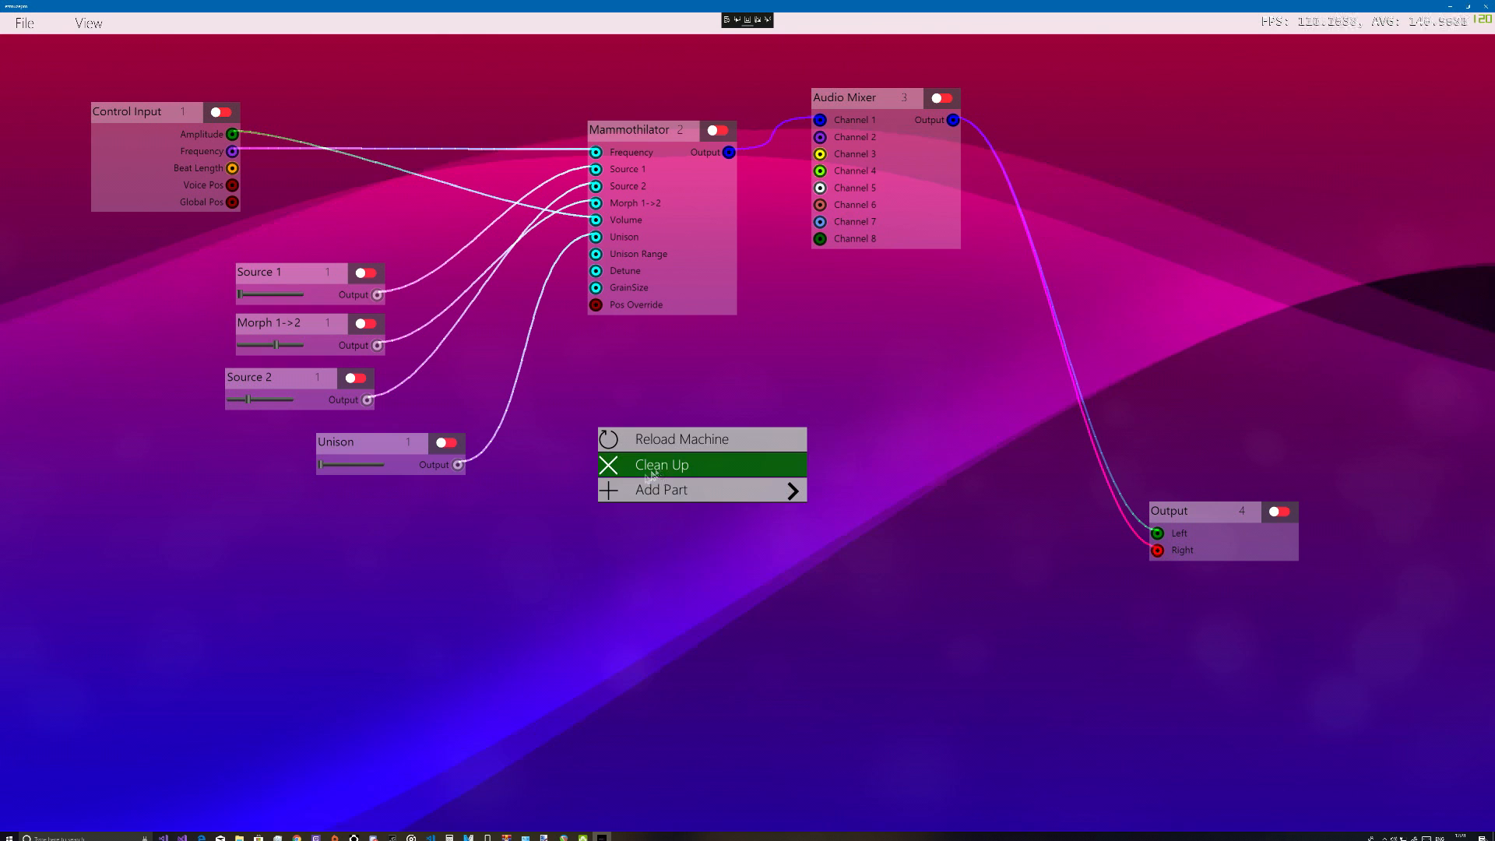
click(694, 489)
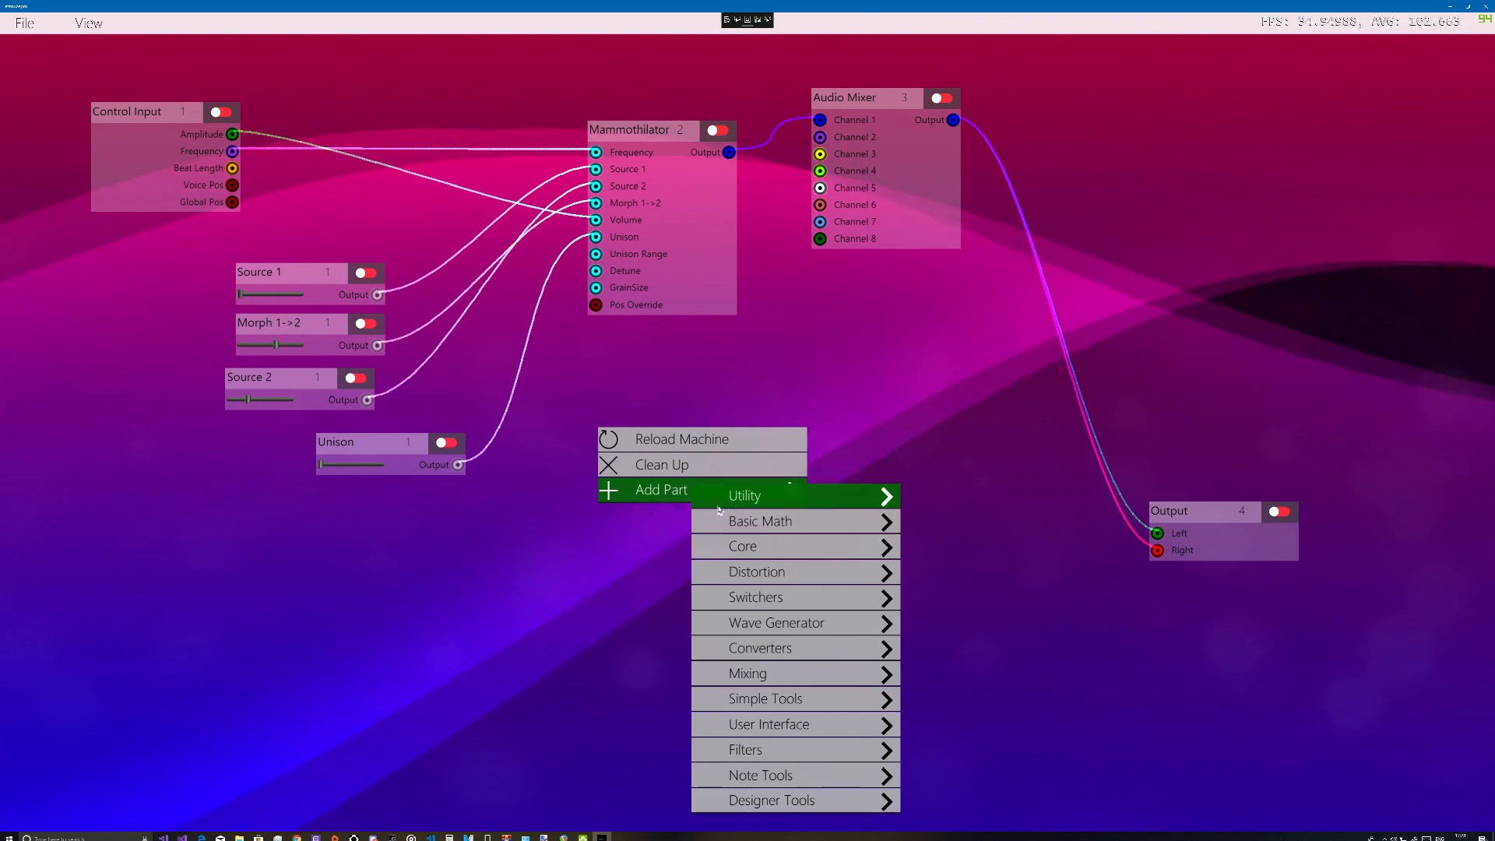
click(802, 528)
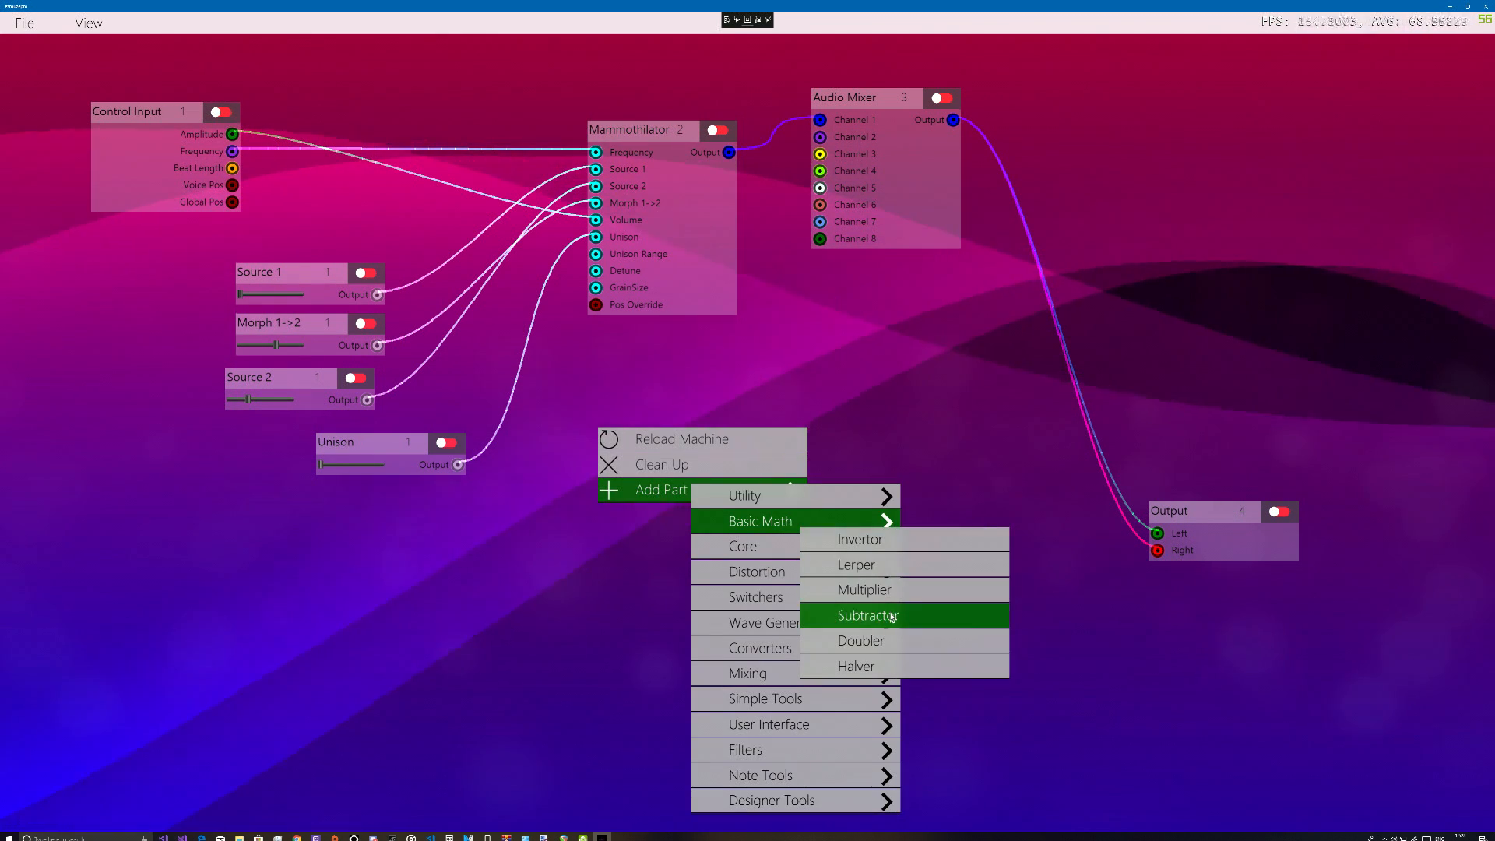
click(867, 668)
drag(635, 439, 400, 92)
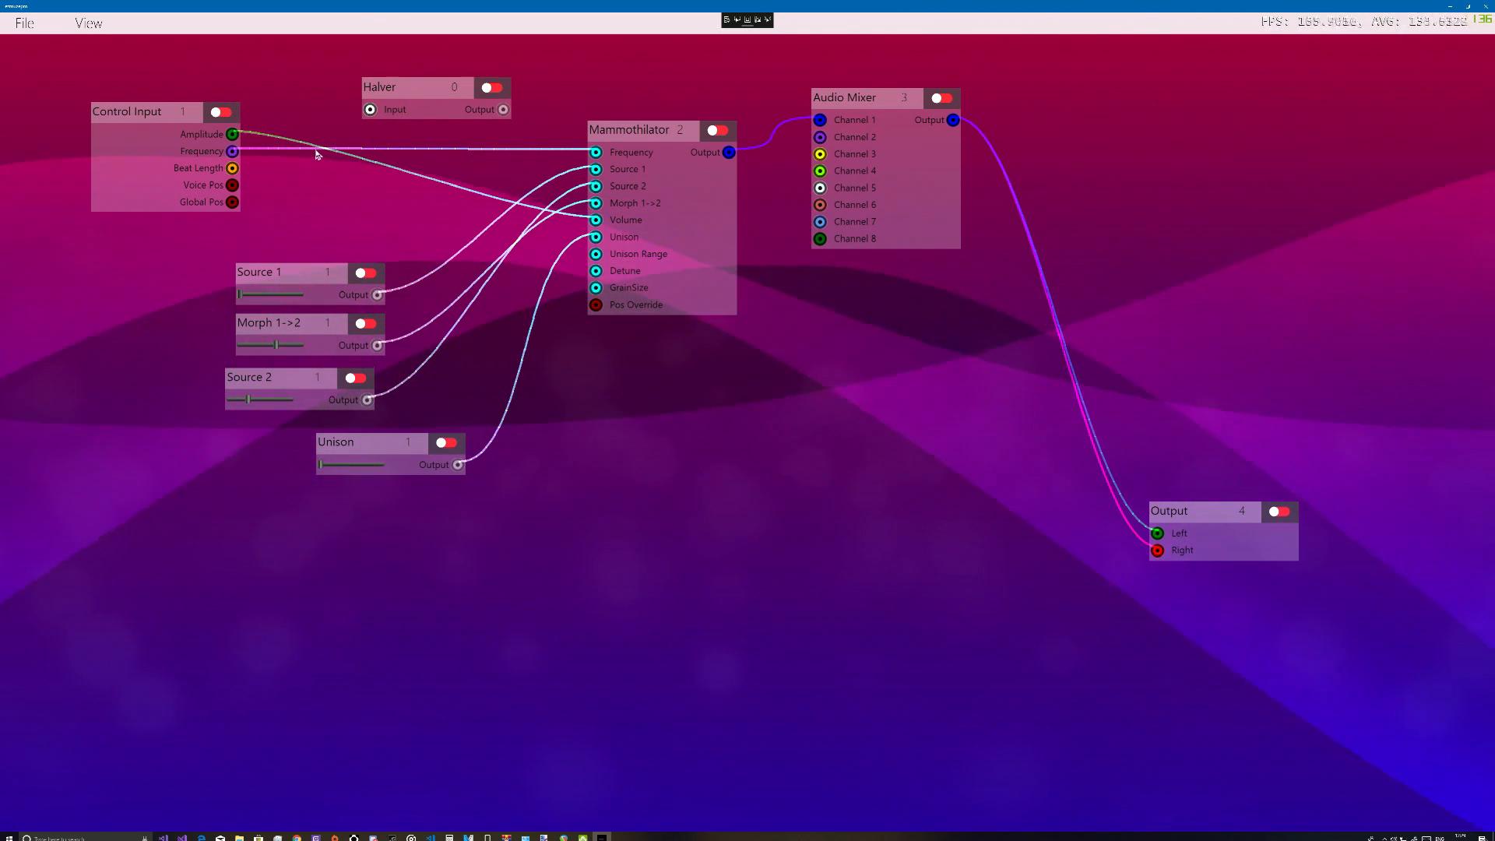
Remove the connection from the Control Input's Frequency output to the Mammothilator
right_click(232, 152)
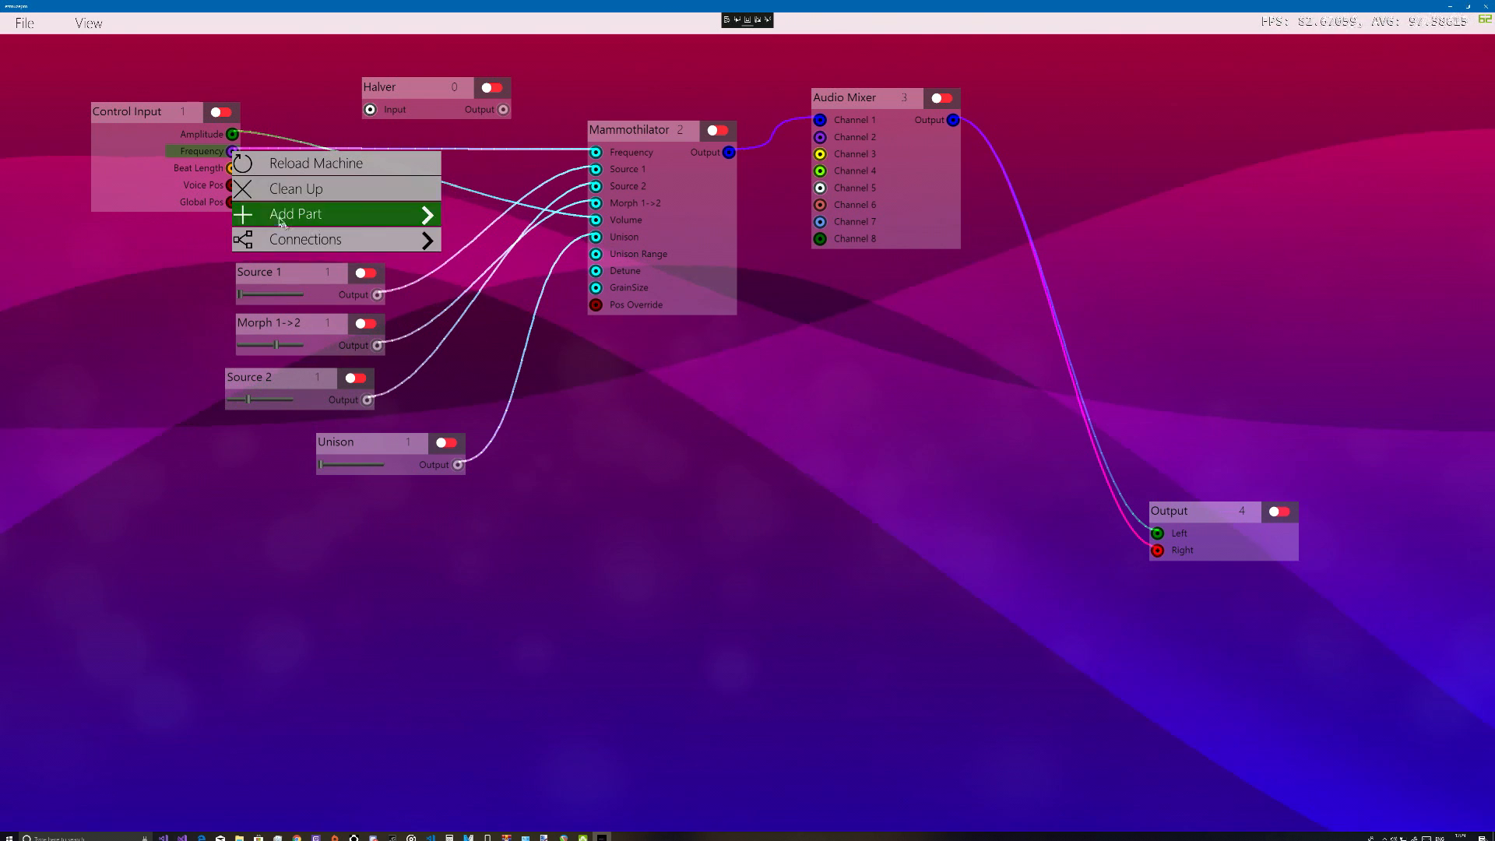
mouse_move(303, 244)
mouse_move(390, 251)
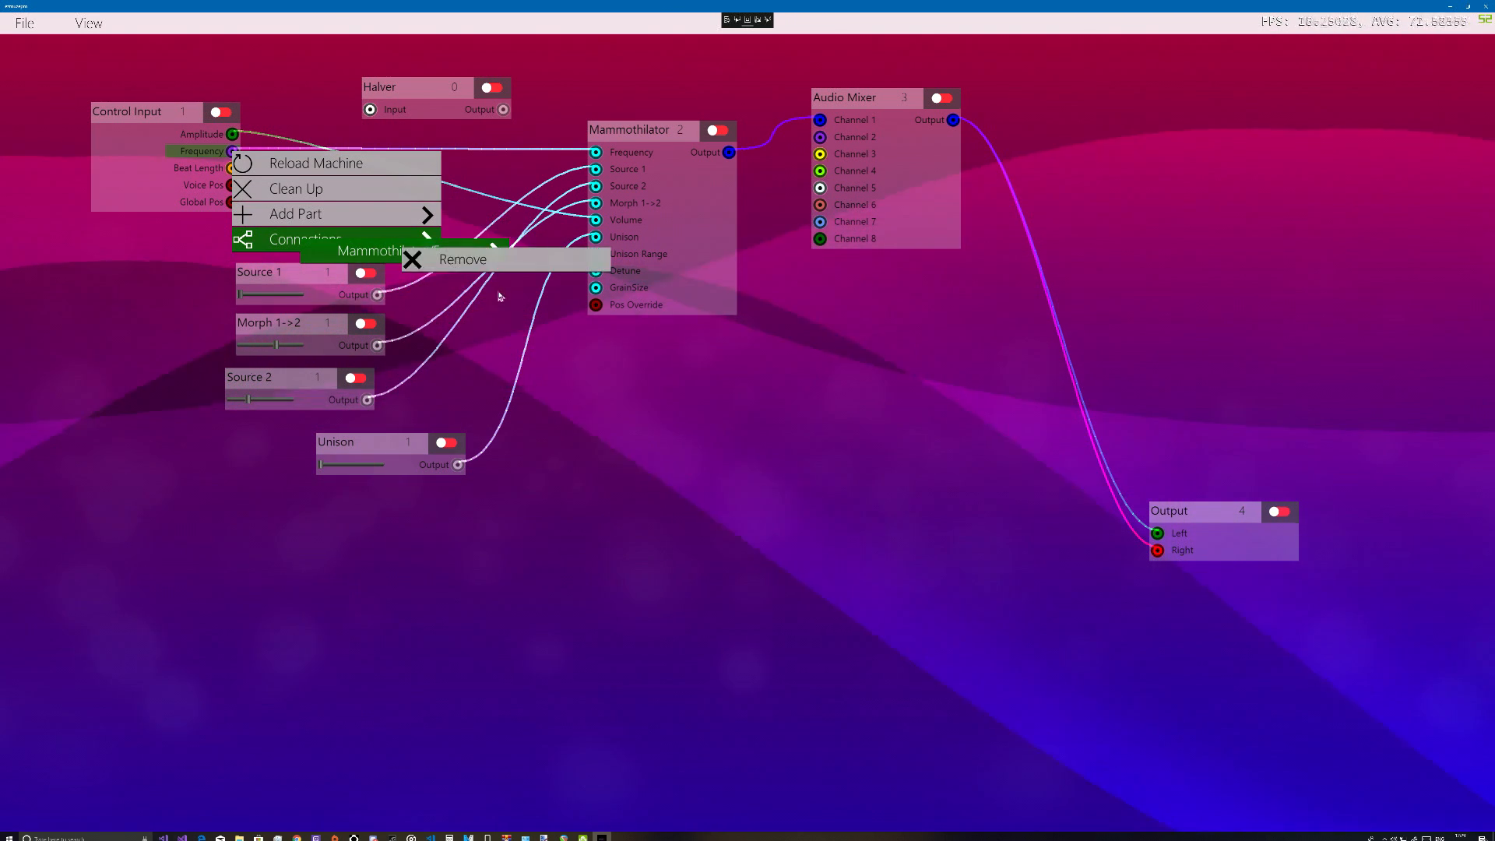
click(501, 264)
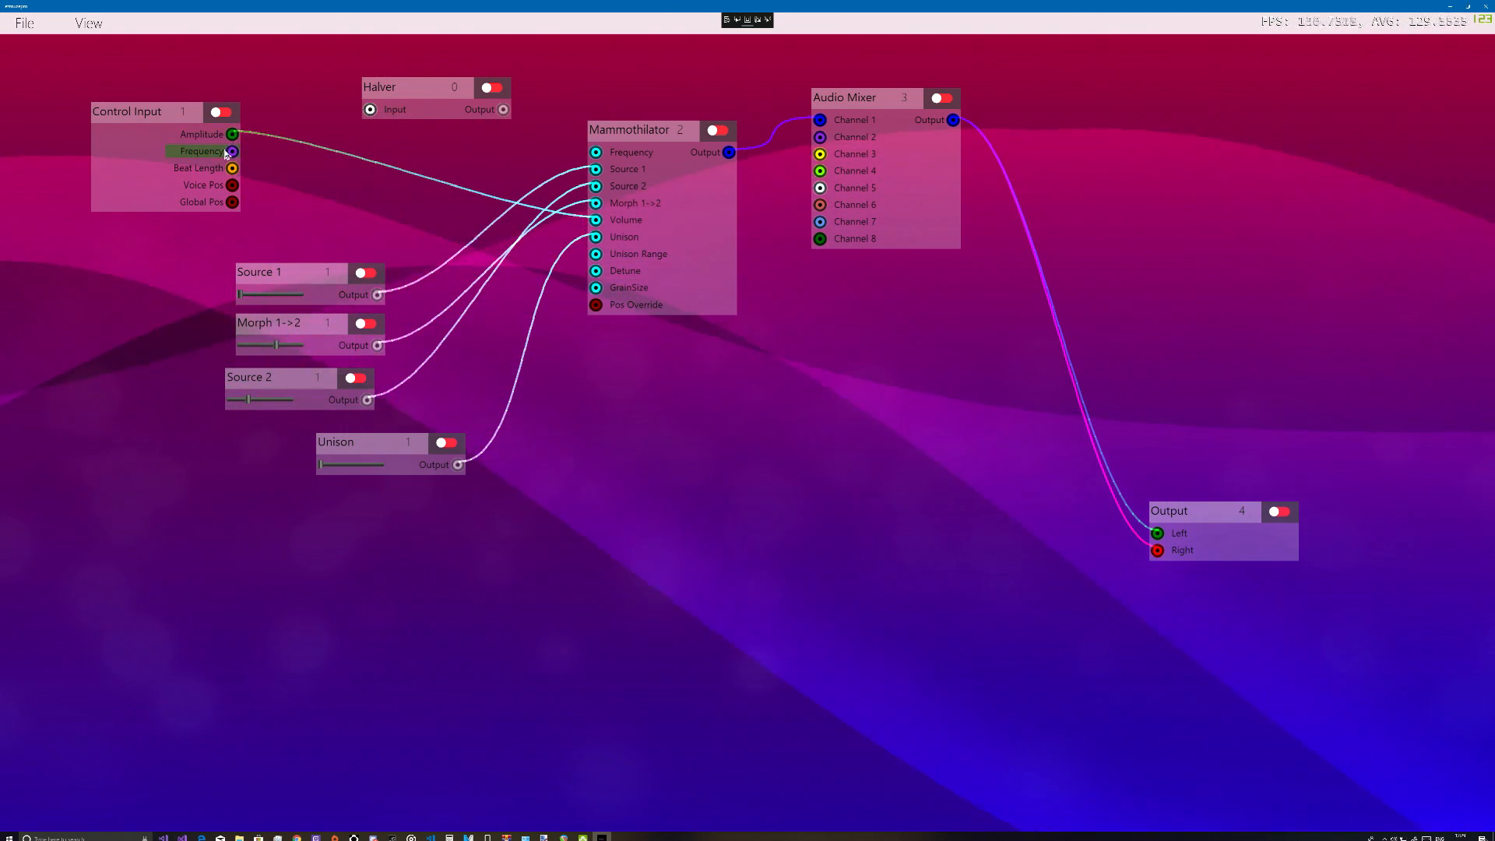
Wire the Control Input's Frequency through the Halver to the Mammothilator's Frequency, then tidy the Halver and align the Unison slider below Source 2
drag(232, 151, 370, 109)
drag(503, 109, 608, 152)
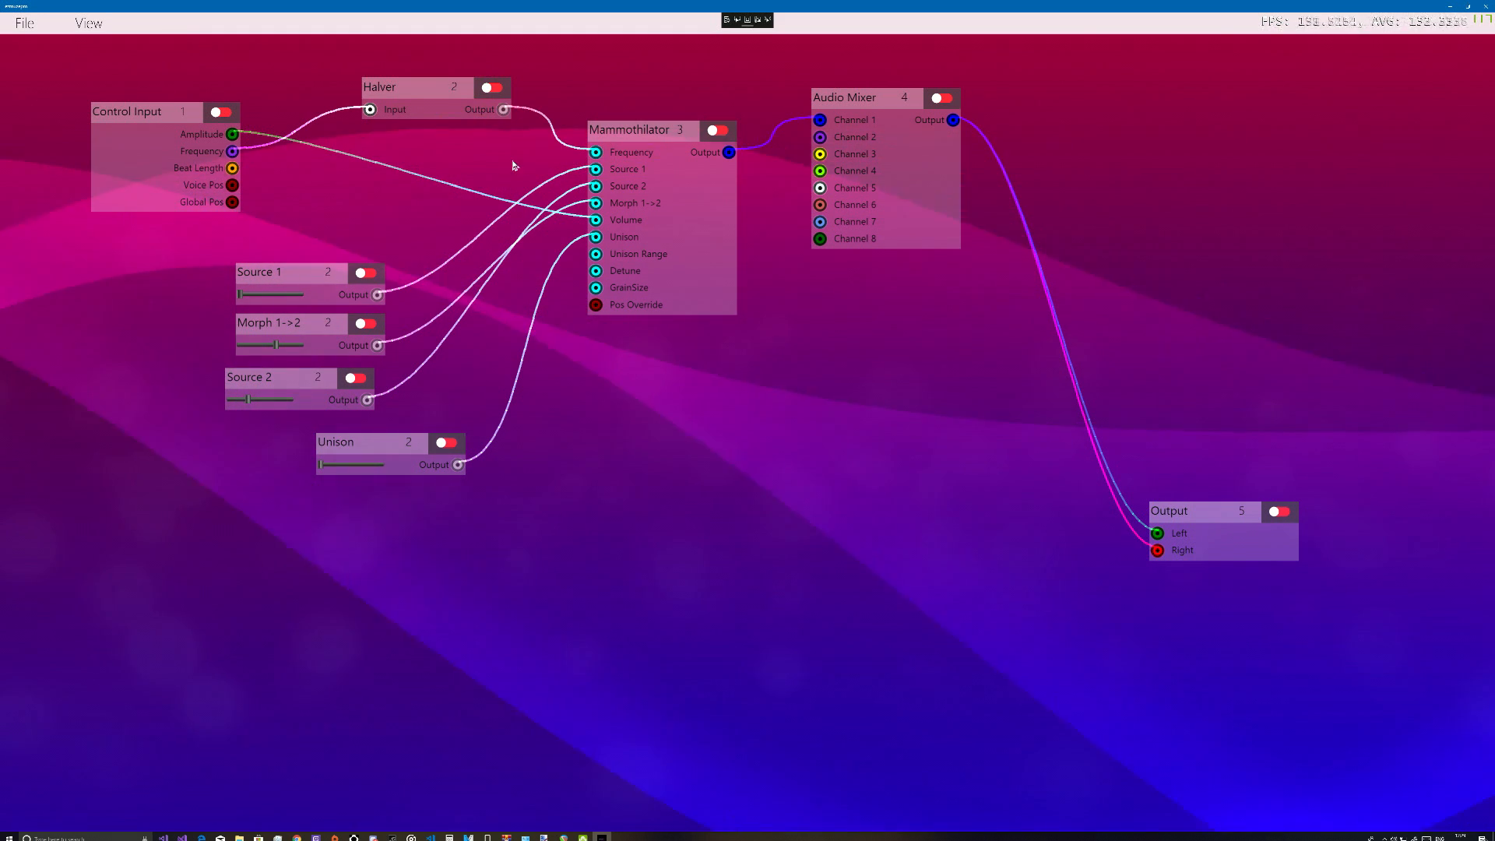
drag(443, 95, 413, 87)
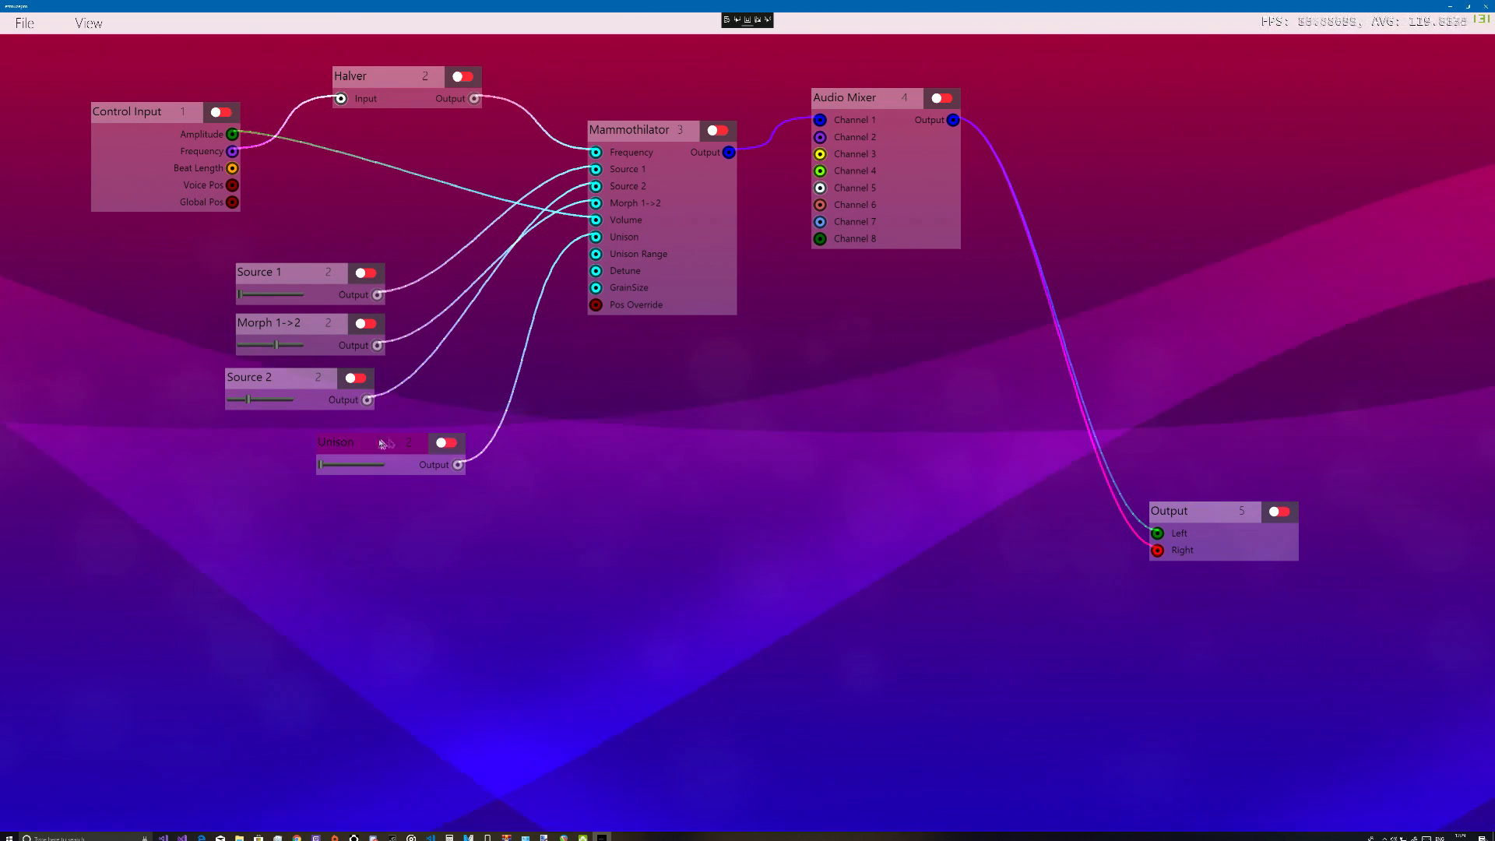
drag(381, 442, 304, 430)
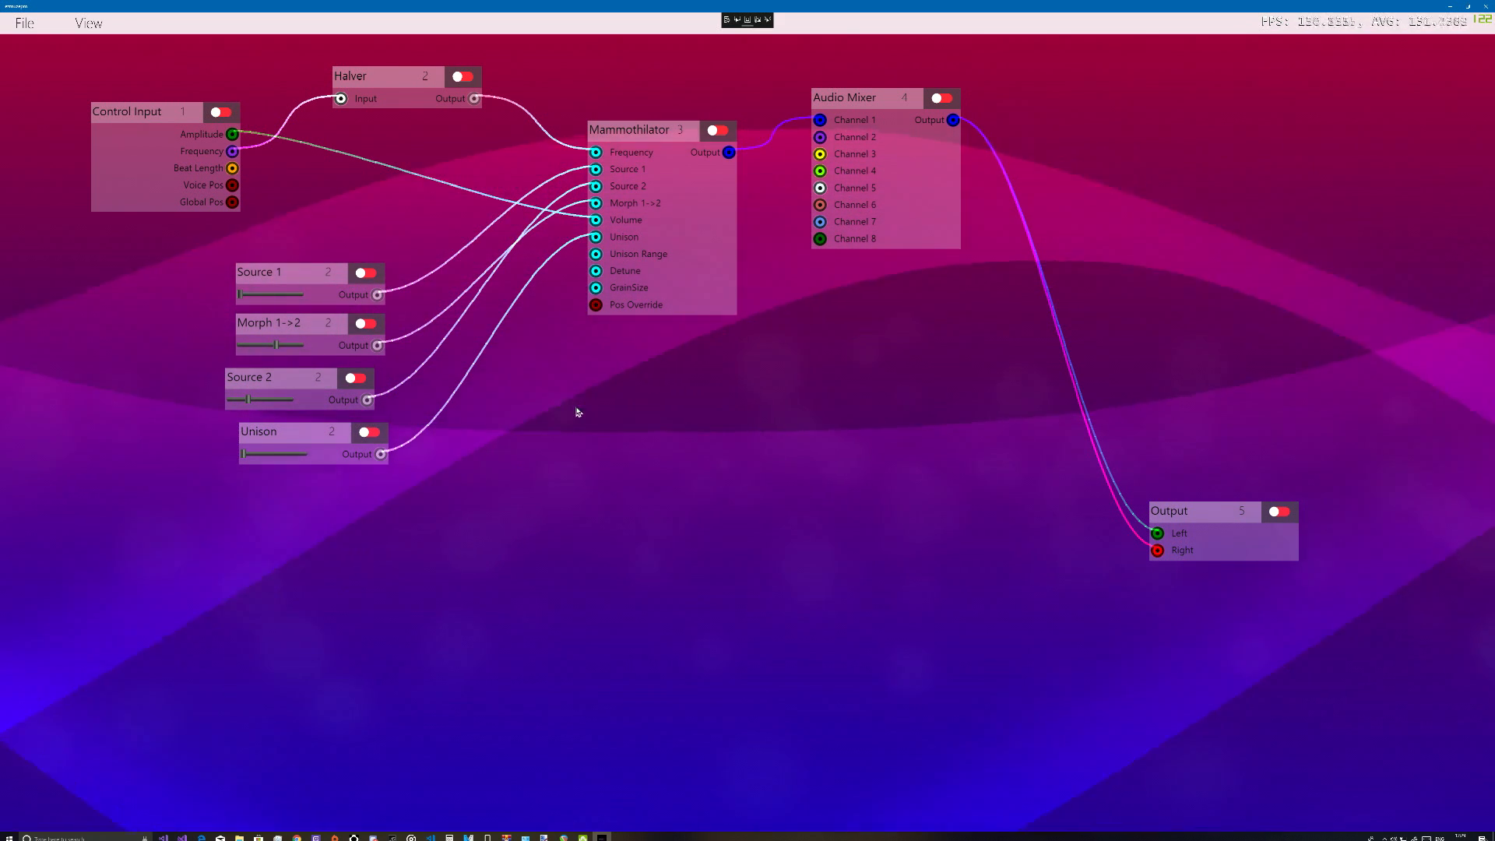
Add an AHDSR part from the Utility category and place it just beside the Unison slider
right_click(542, 437)
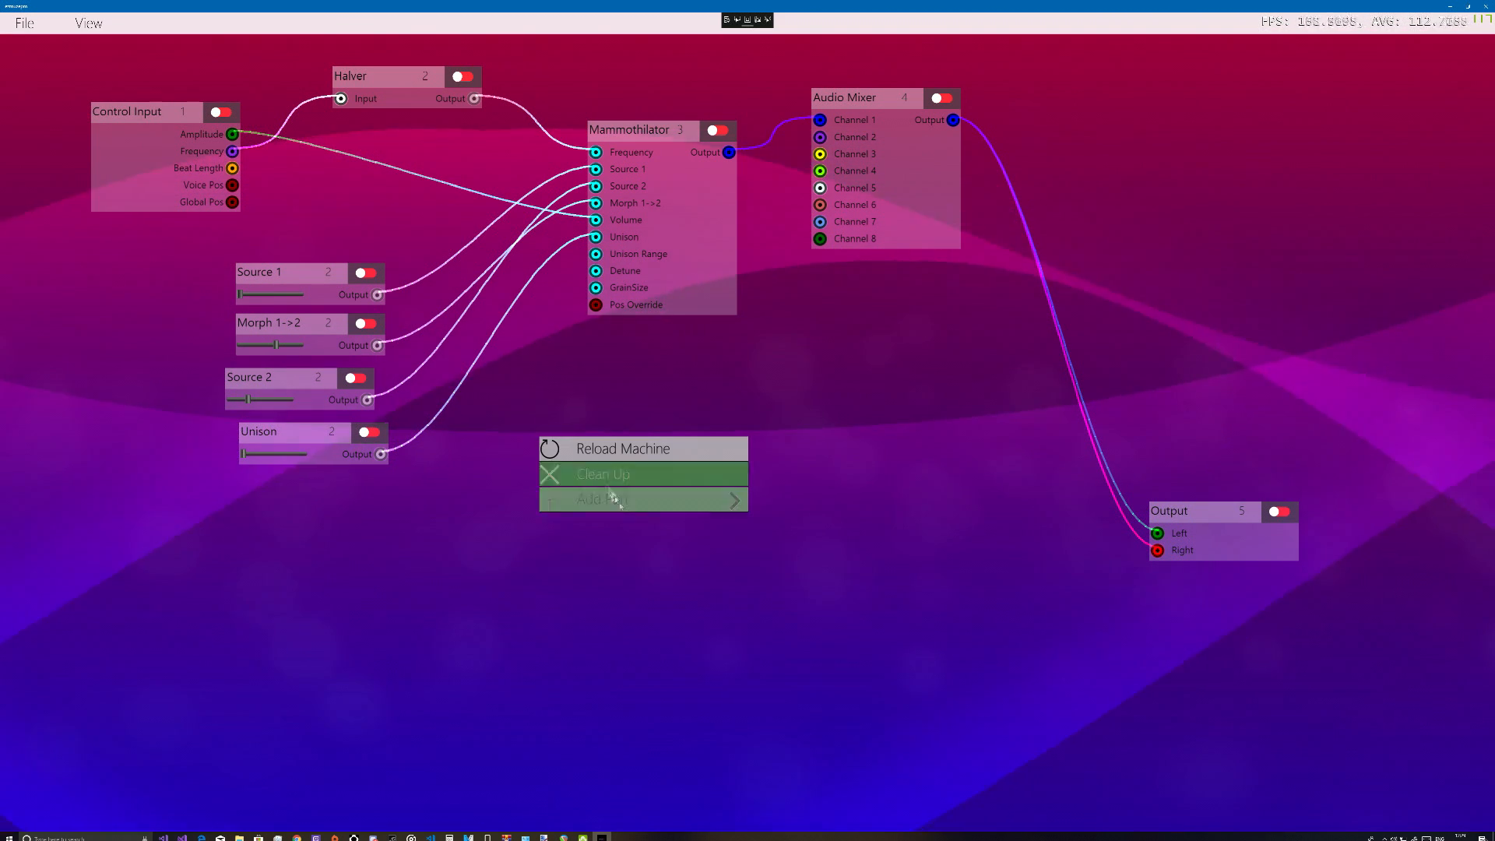
mouse_move(701, 499)
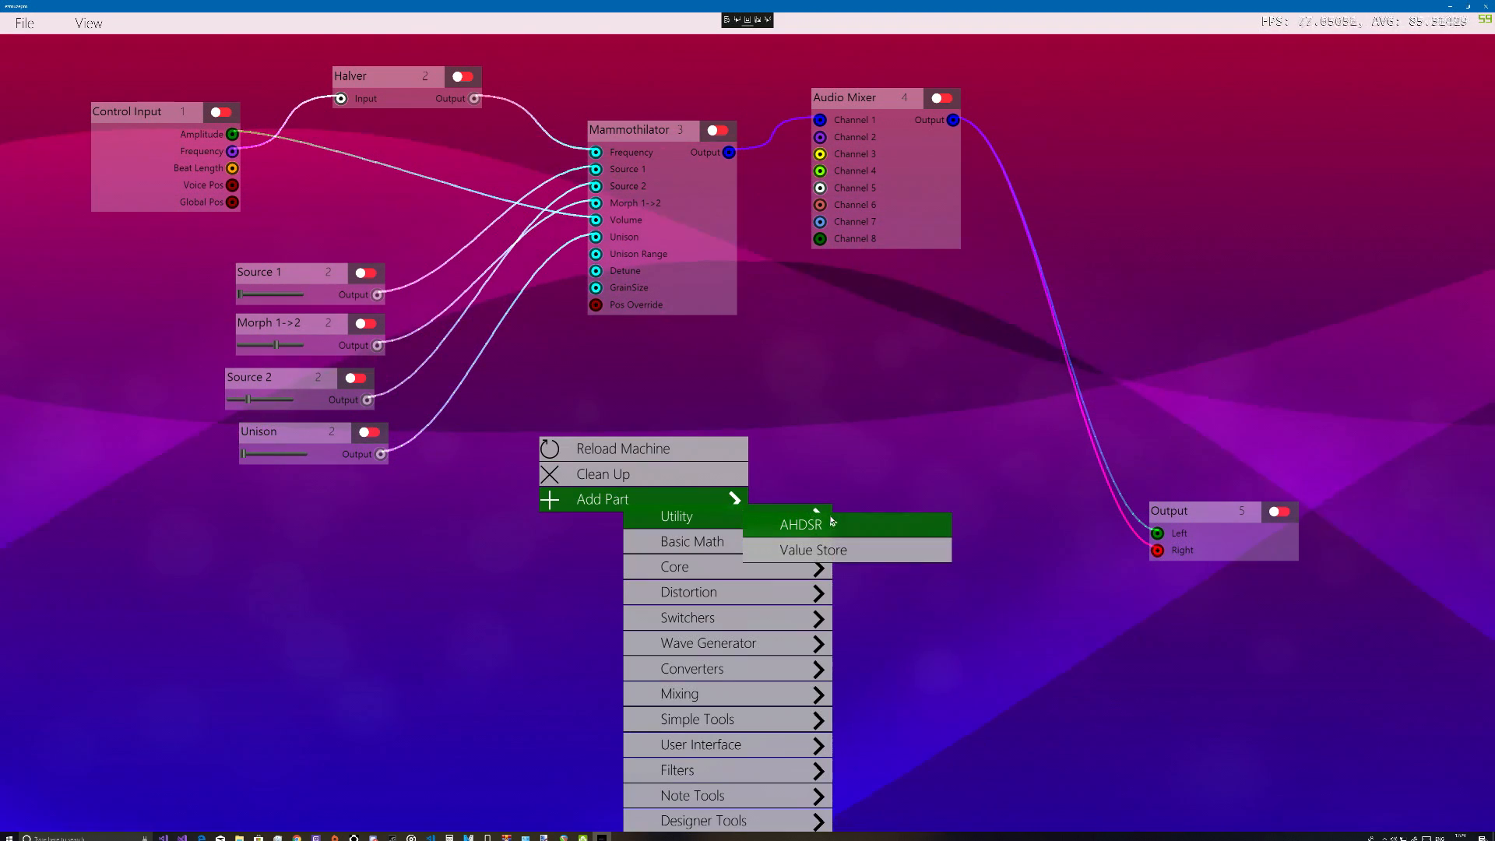
click(767, 520)
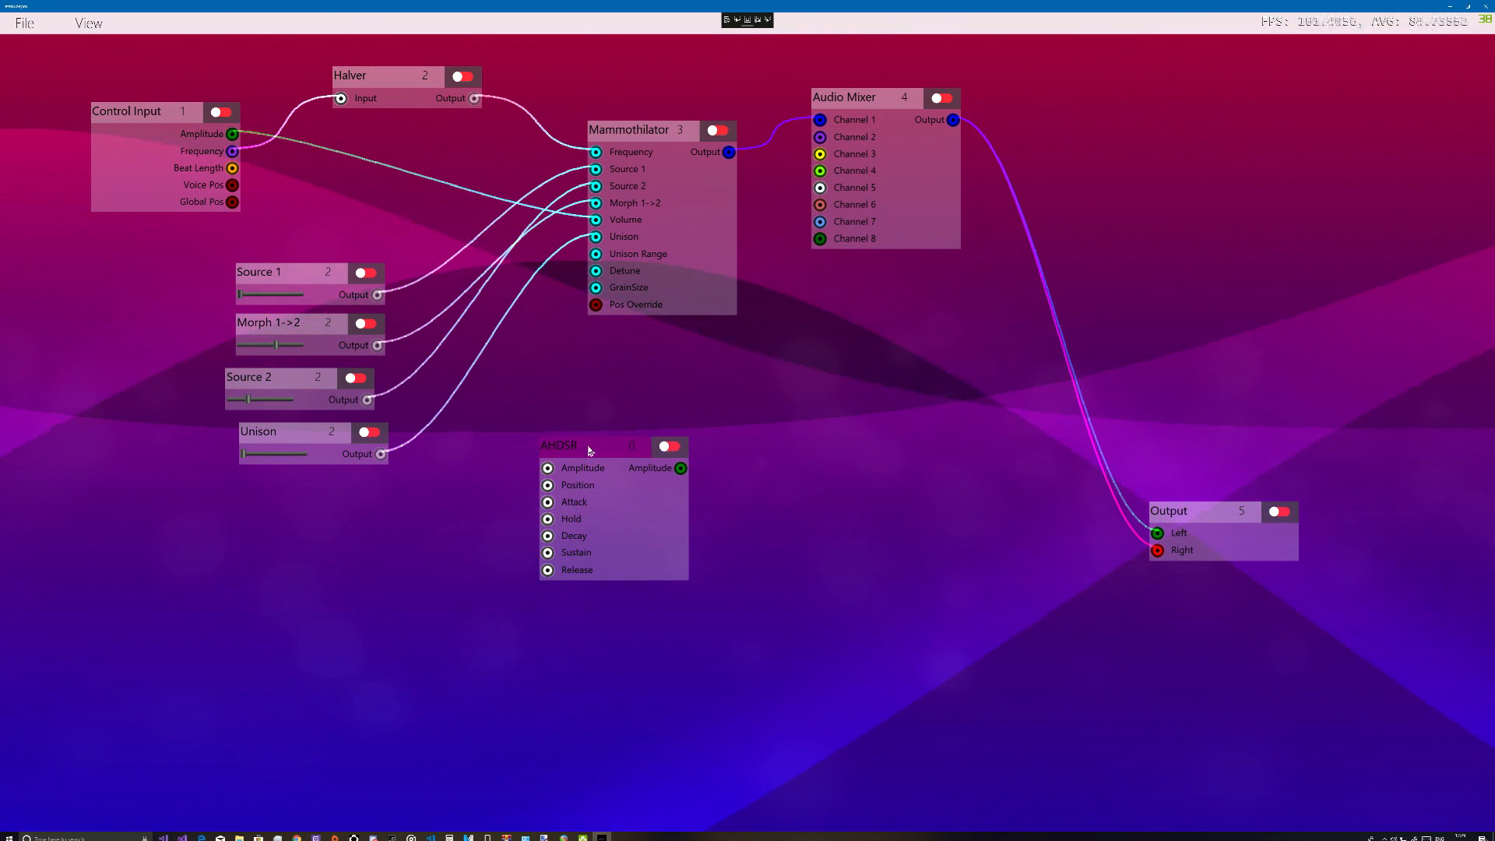
drag(602, 454, 551, 449)
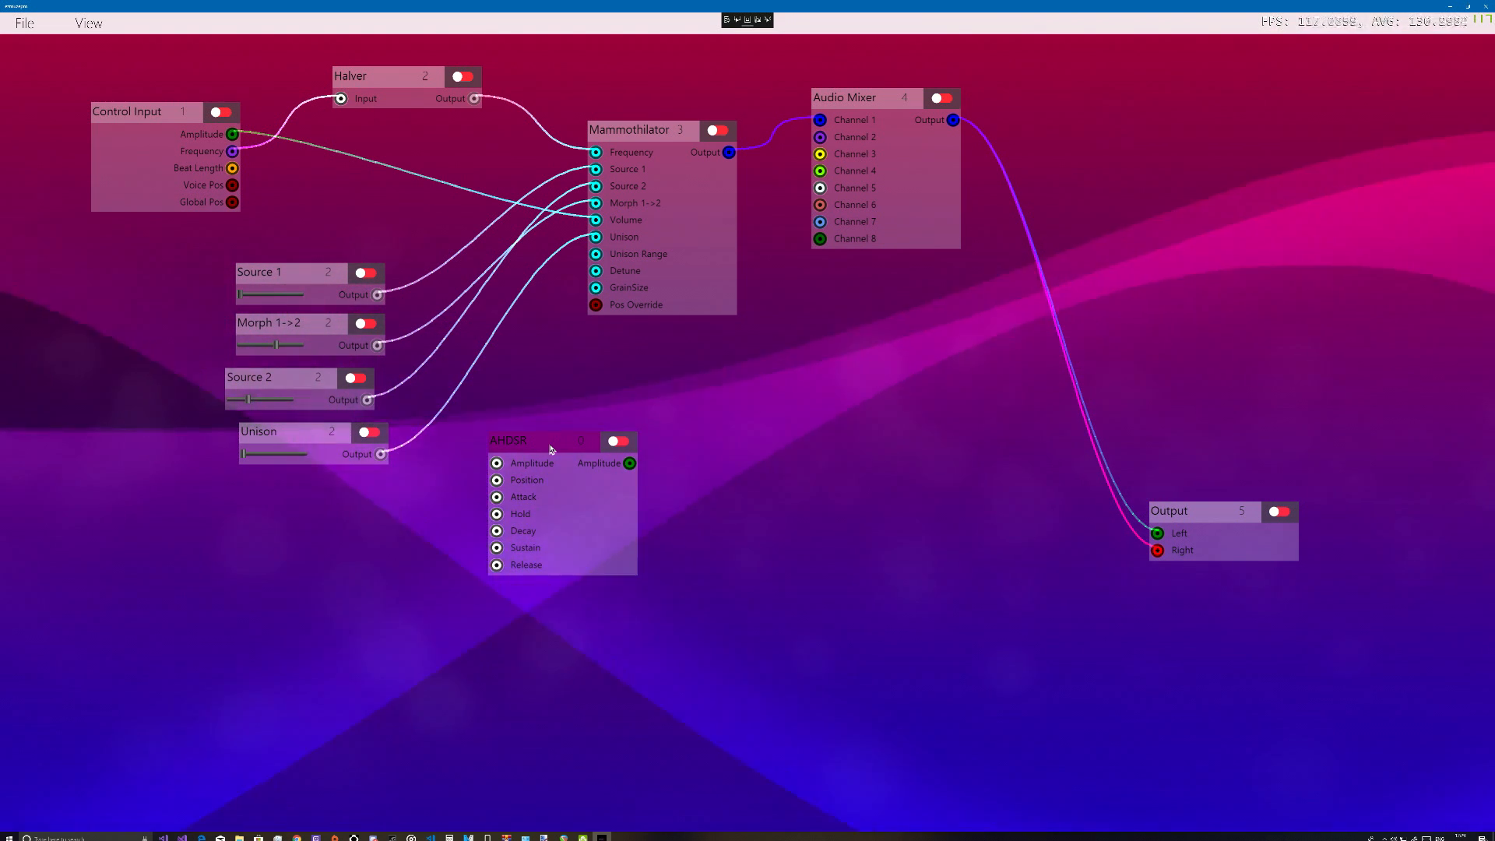
drag(554, 446, 503, 428)
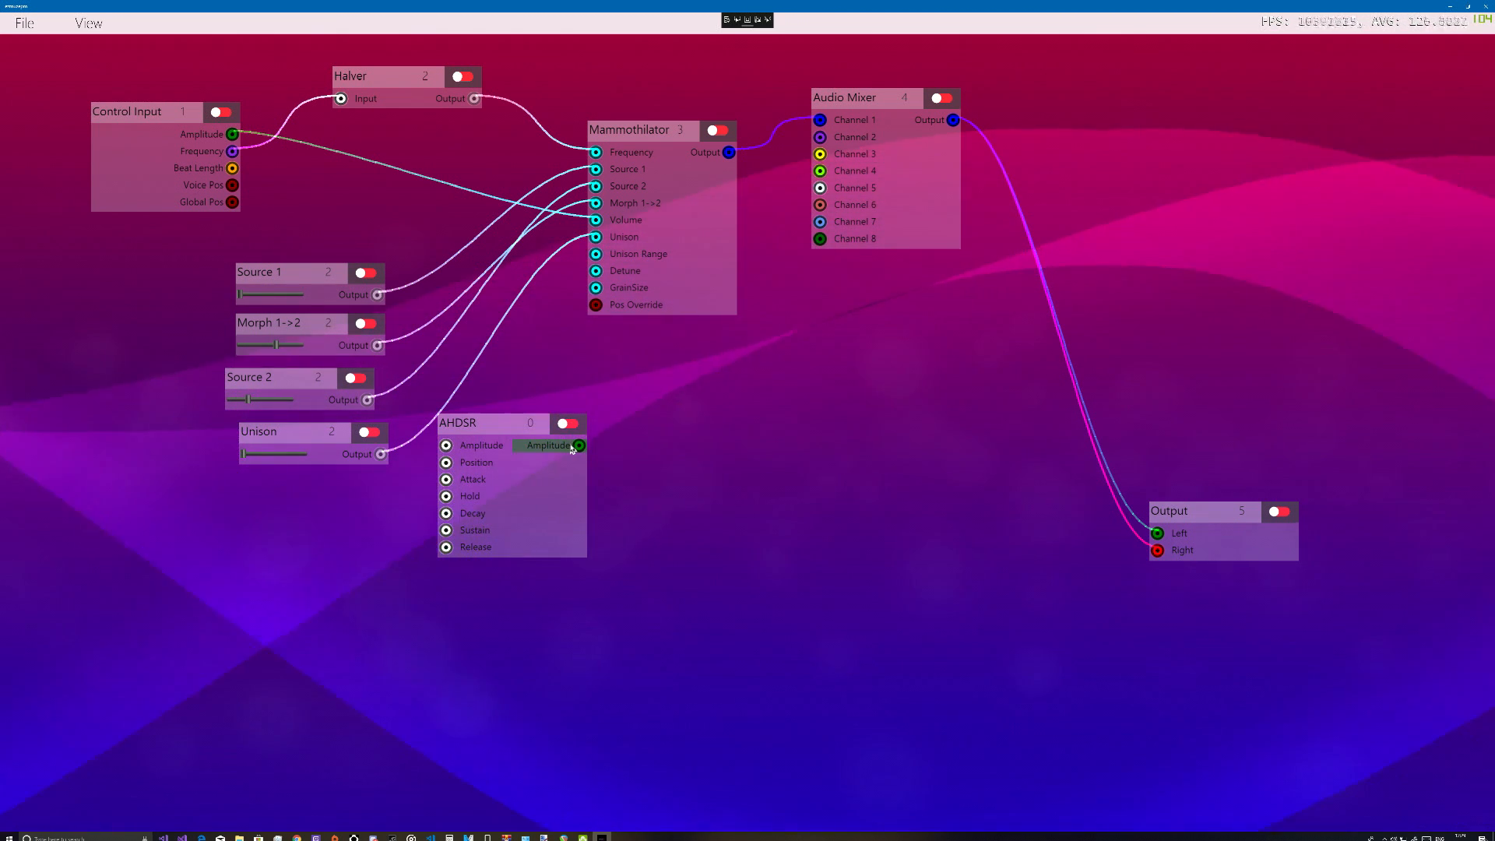
Remove the connection from the Control Input's Amplitude output to the Mammothilator's Volume
right_click(224, 134)
mouse_move(366, 232)
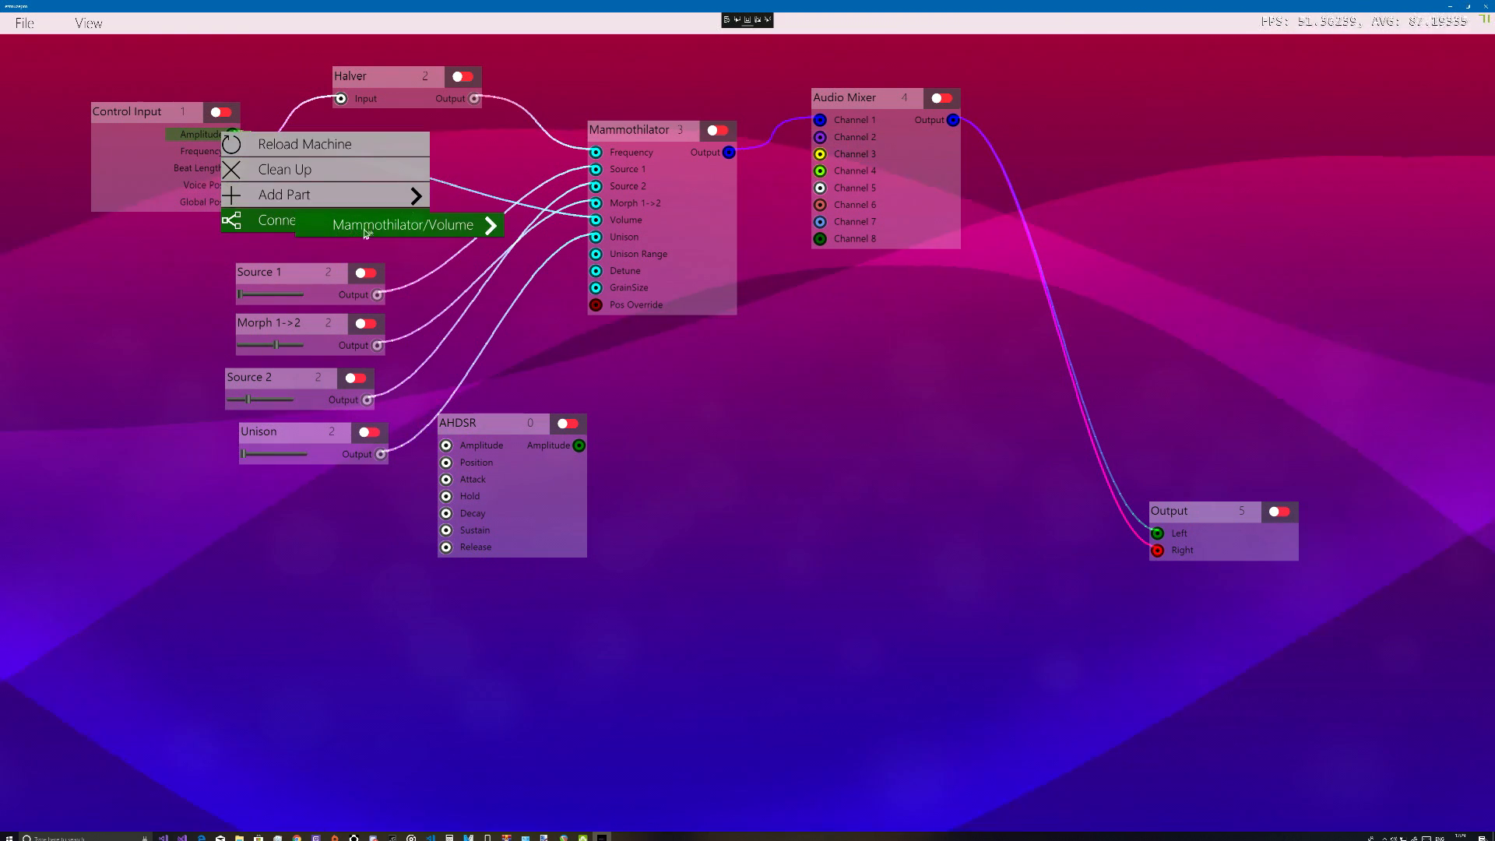
mouse_move(414, 229)
click(489, 238)
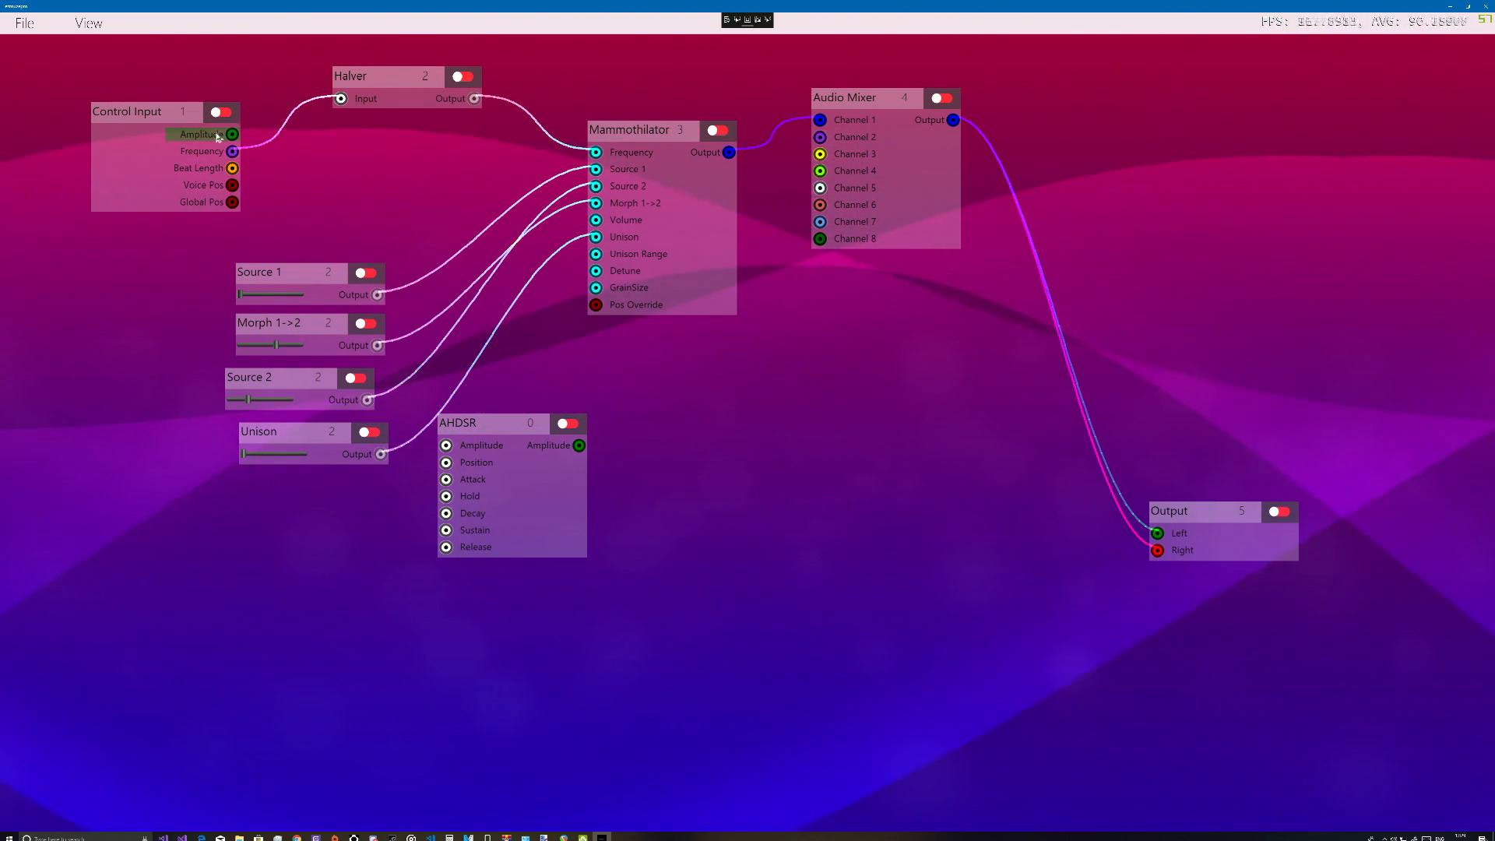
Route the Control Input's Amplitude through the AHDSR to the Mammothilator's Volume, and connect Voice Pos to the AHDSR's Position input
drag(306, 211, 596, 219)
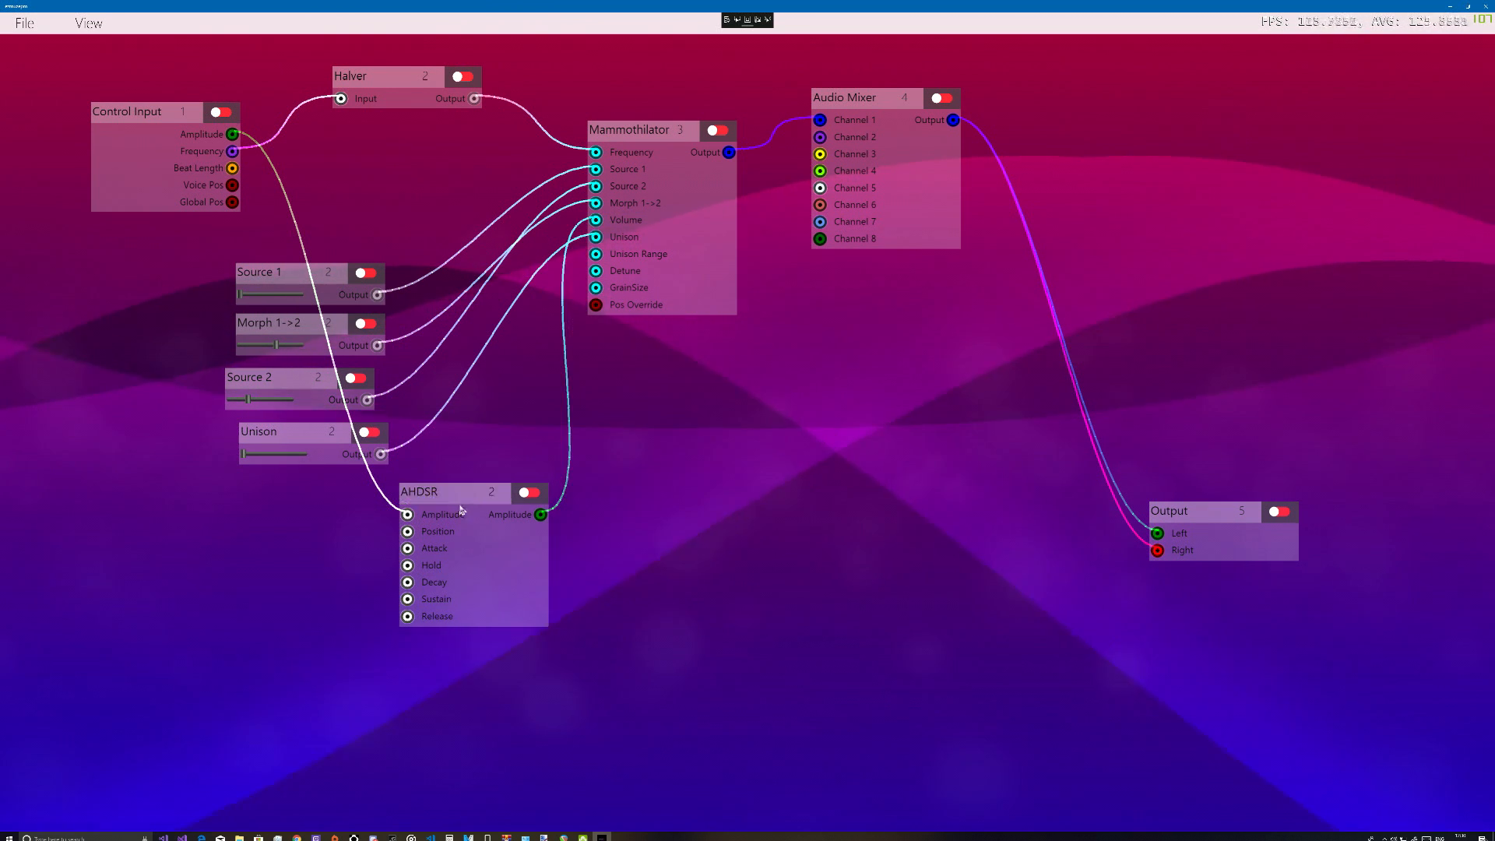
drag(459, 501, 558, 473)
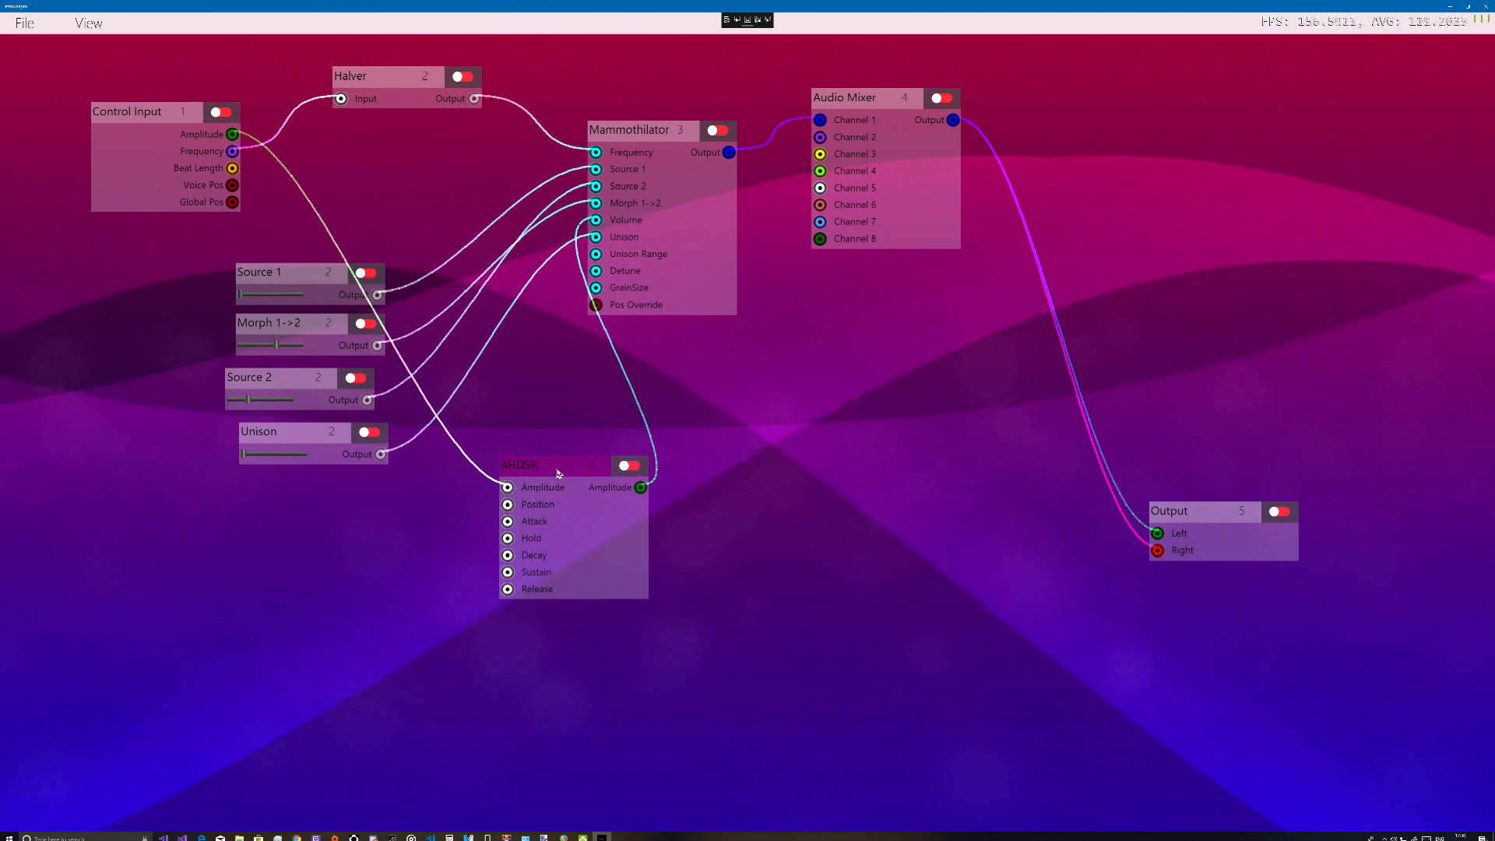
right_click(523, 509)
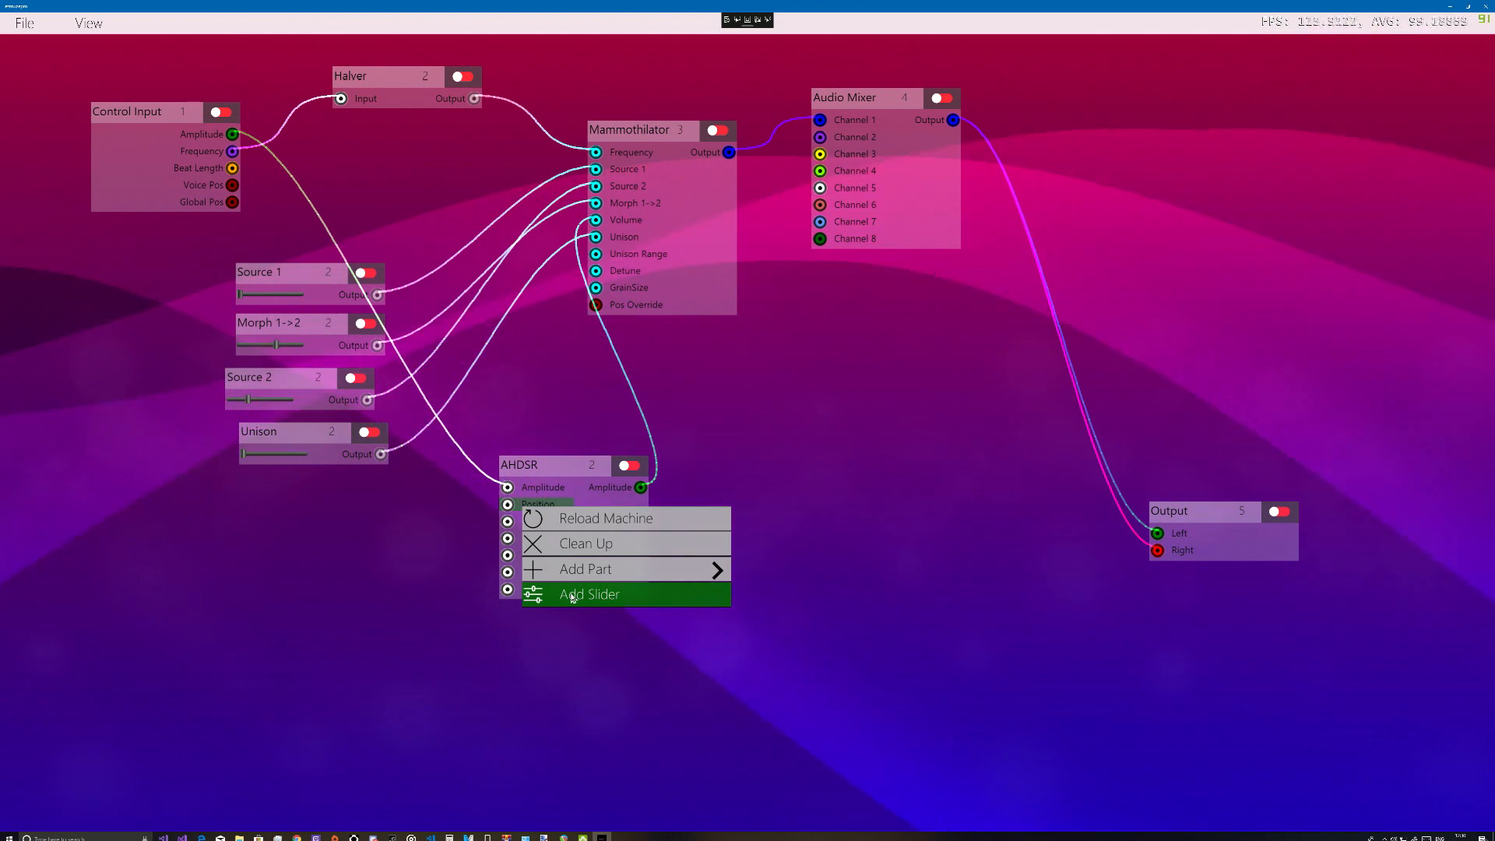
click(520, 505)
drag(525, 508, 235, 185)
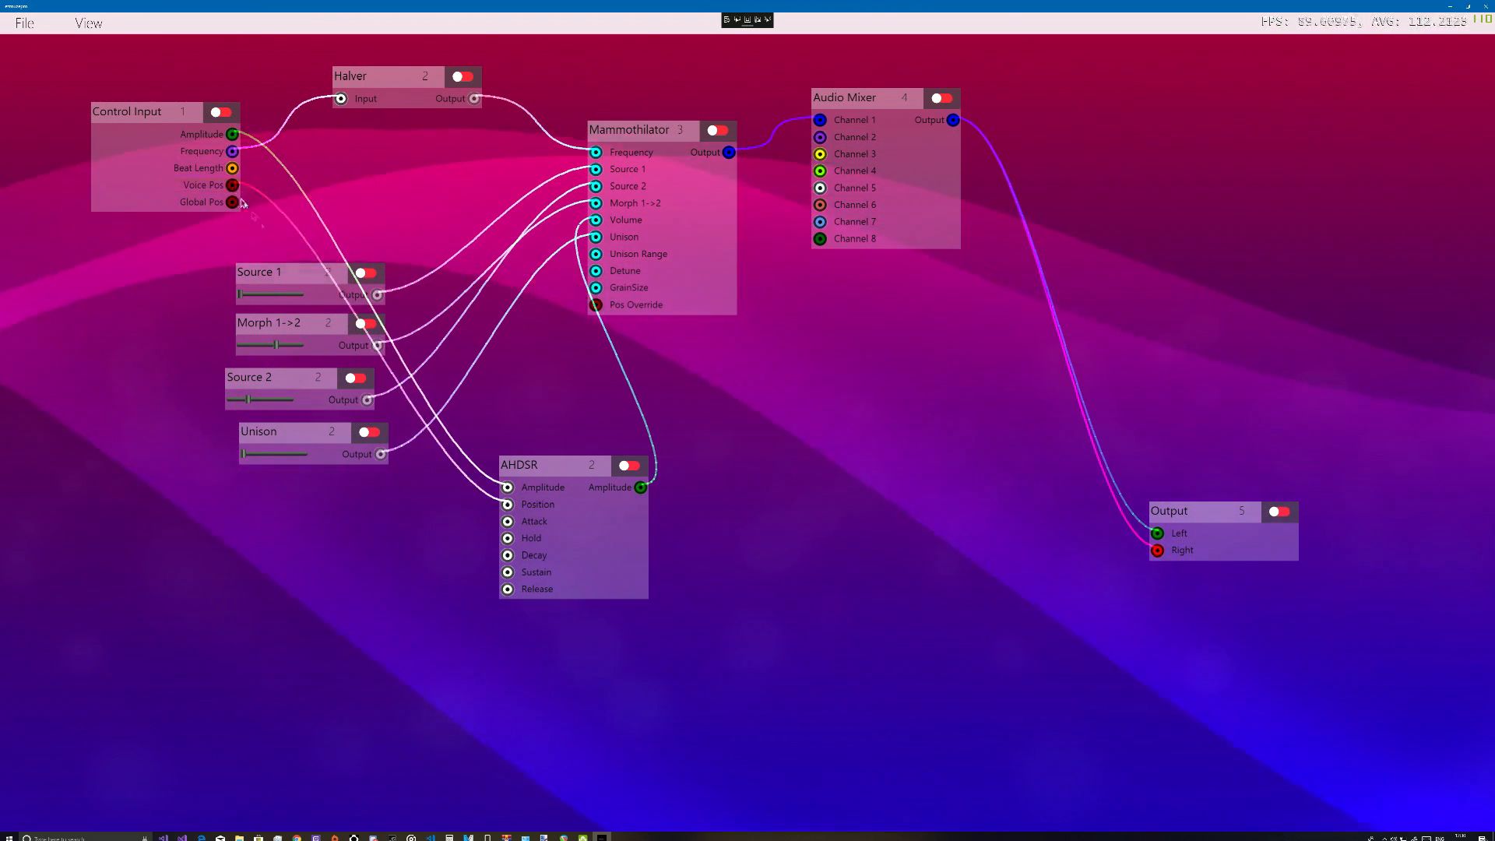
Add a slider to the AHDSR's Attack input, placed below the Unison slider, and add another to its Hold input
right_click(529, 528)
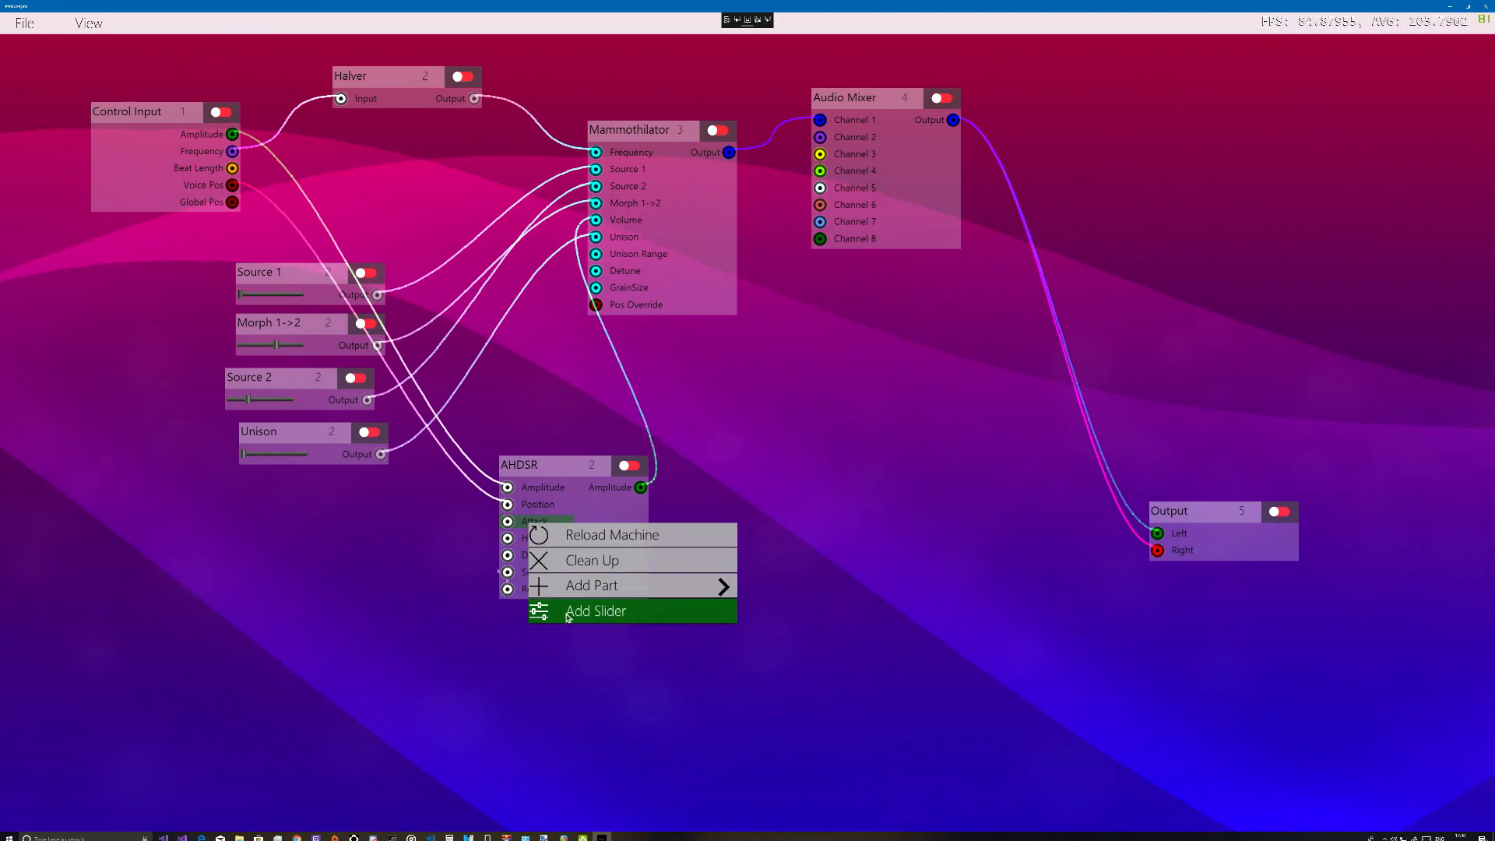
click(545, 607)
drag(362, 507, 228, 531)
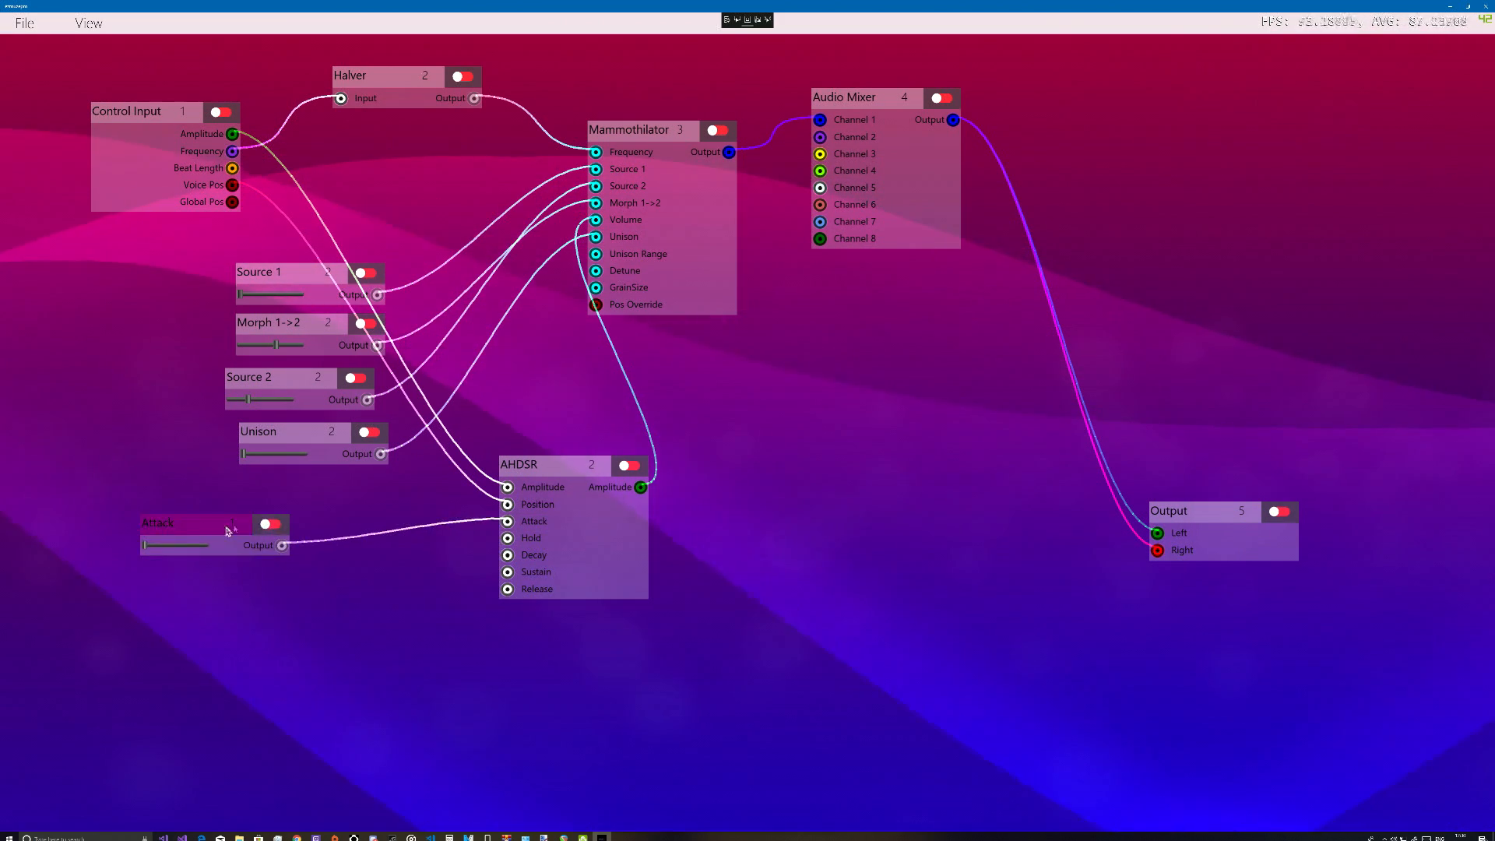
right_click(512, 540)
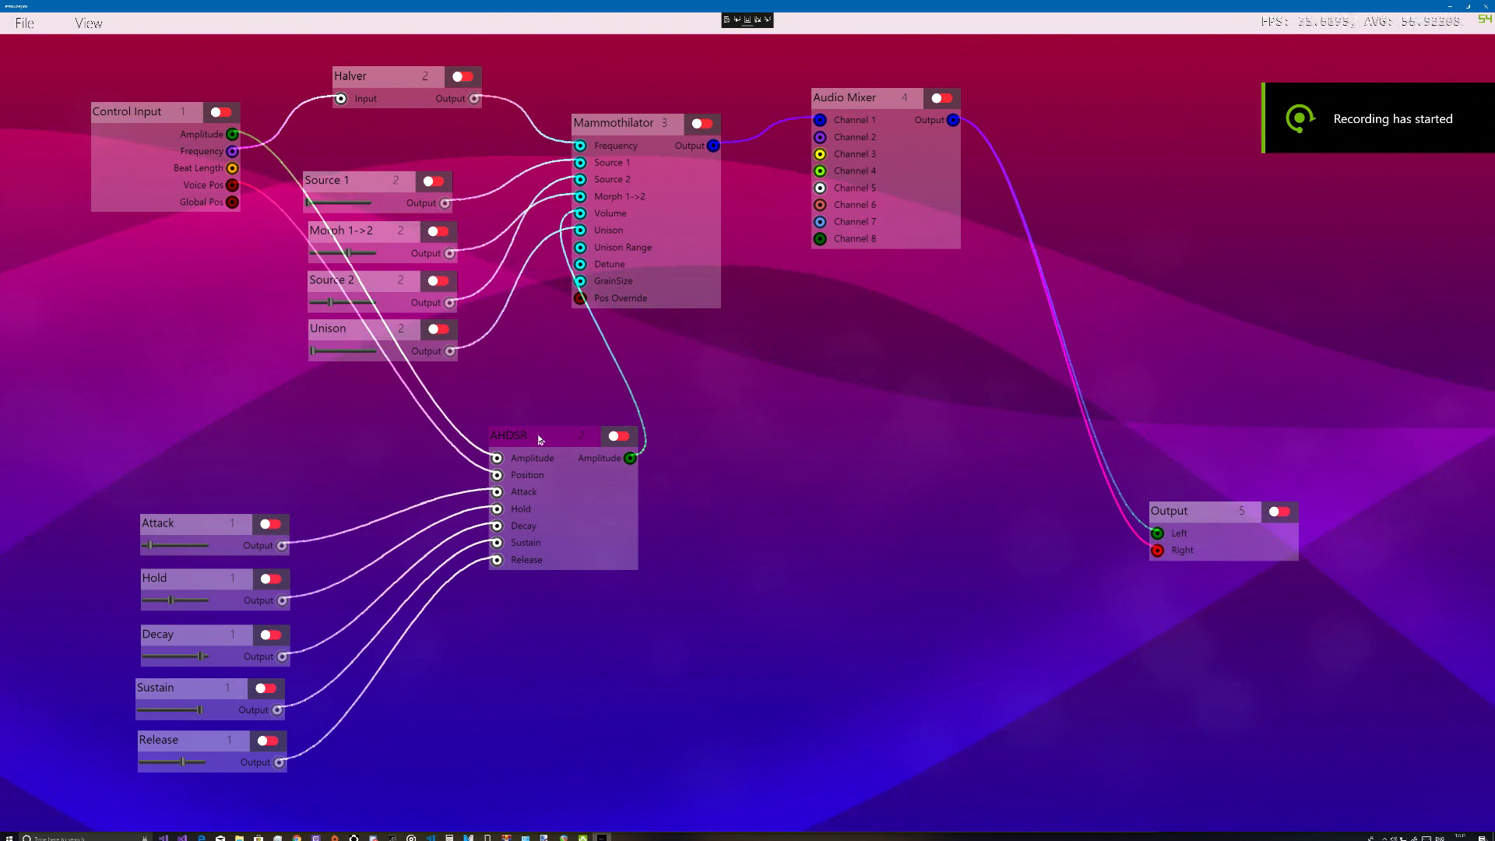
Move the AHDSR closer to its sliders, lower the Release slider to about a third of its range, and shift the Control Input down
drag(539, 438, 500, 435)
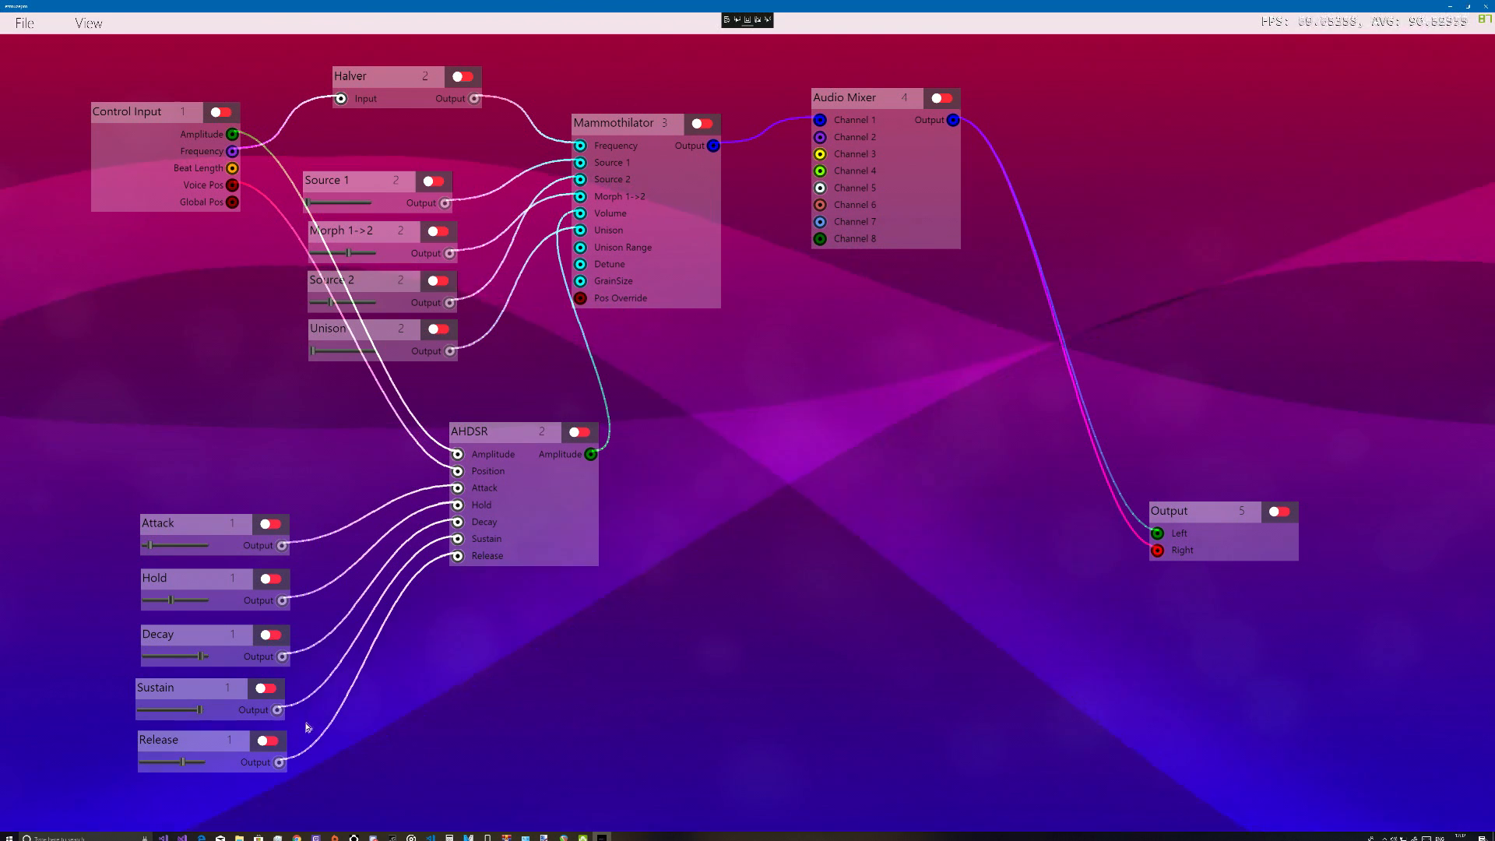
drag(183, 766, 170, 767)
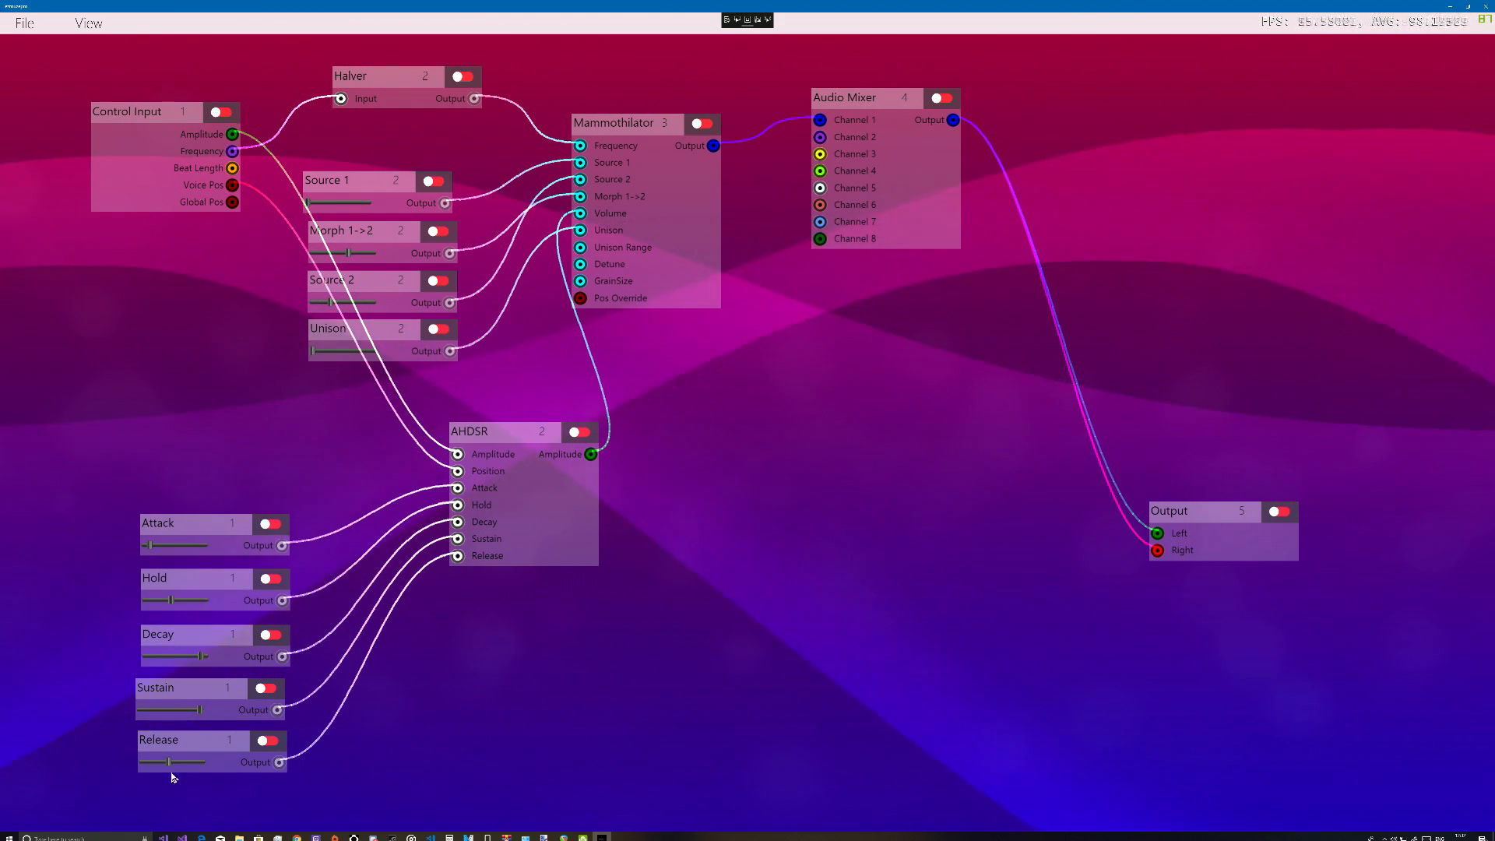
drag(167, 764, 155, 764)
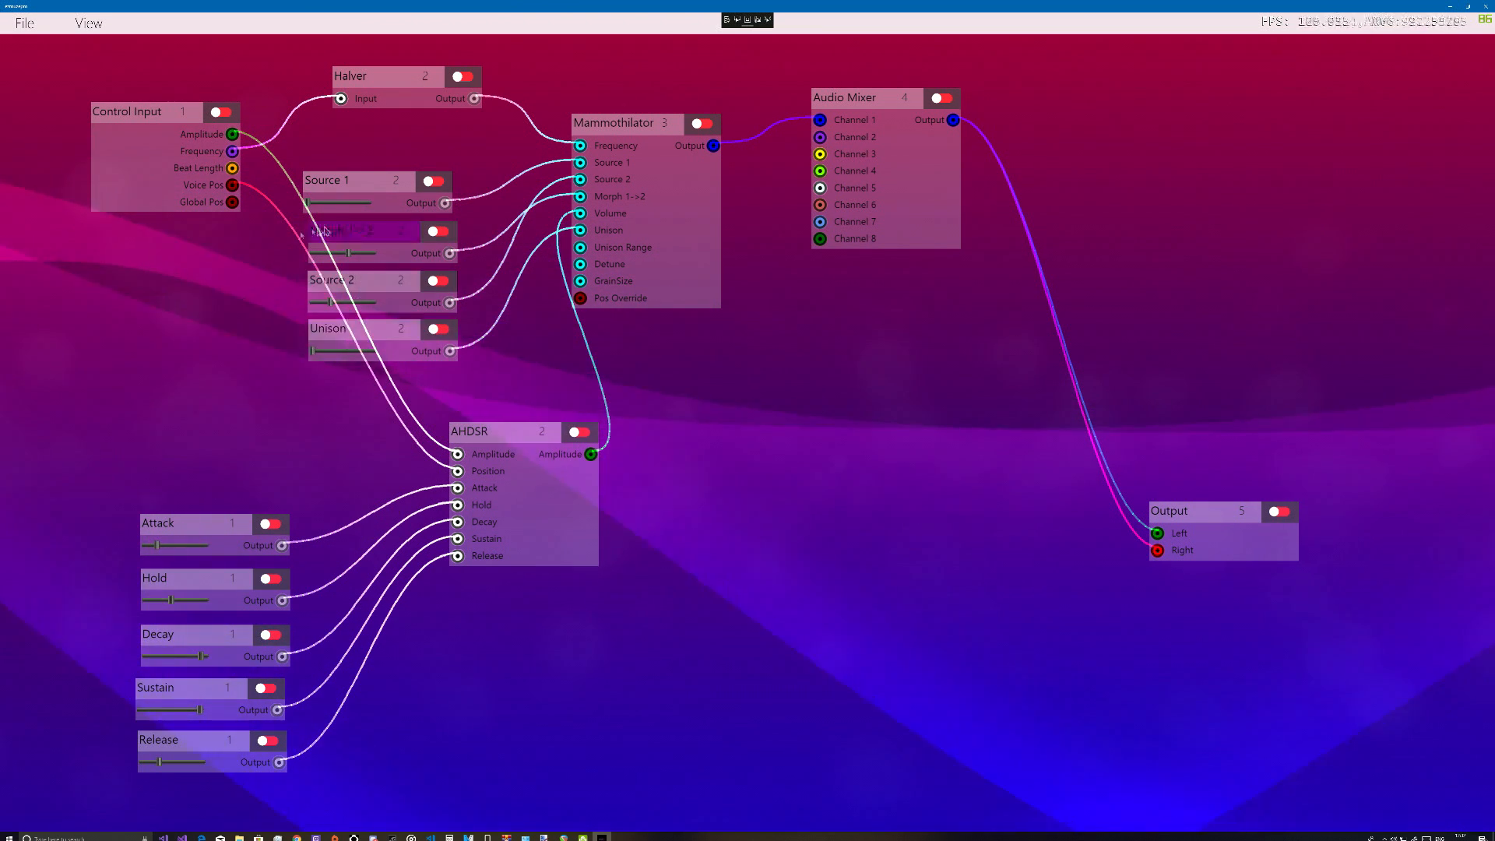
drag(159, 119, 104, 319)
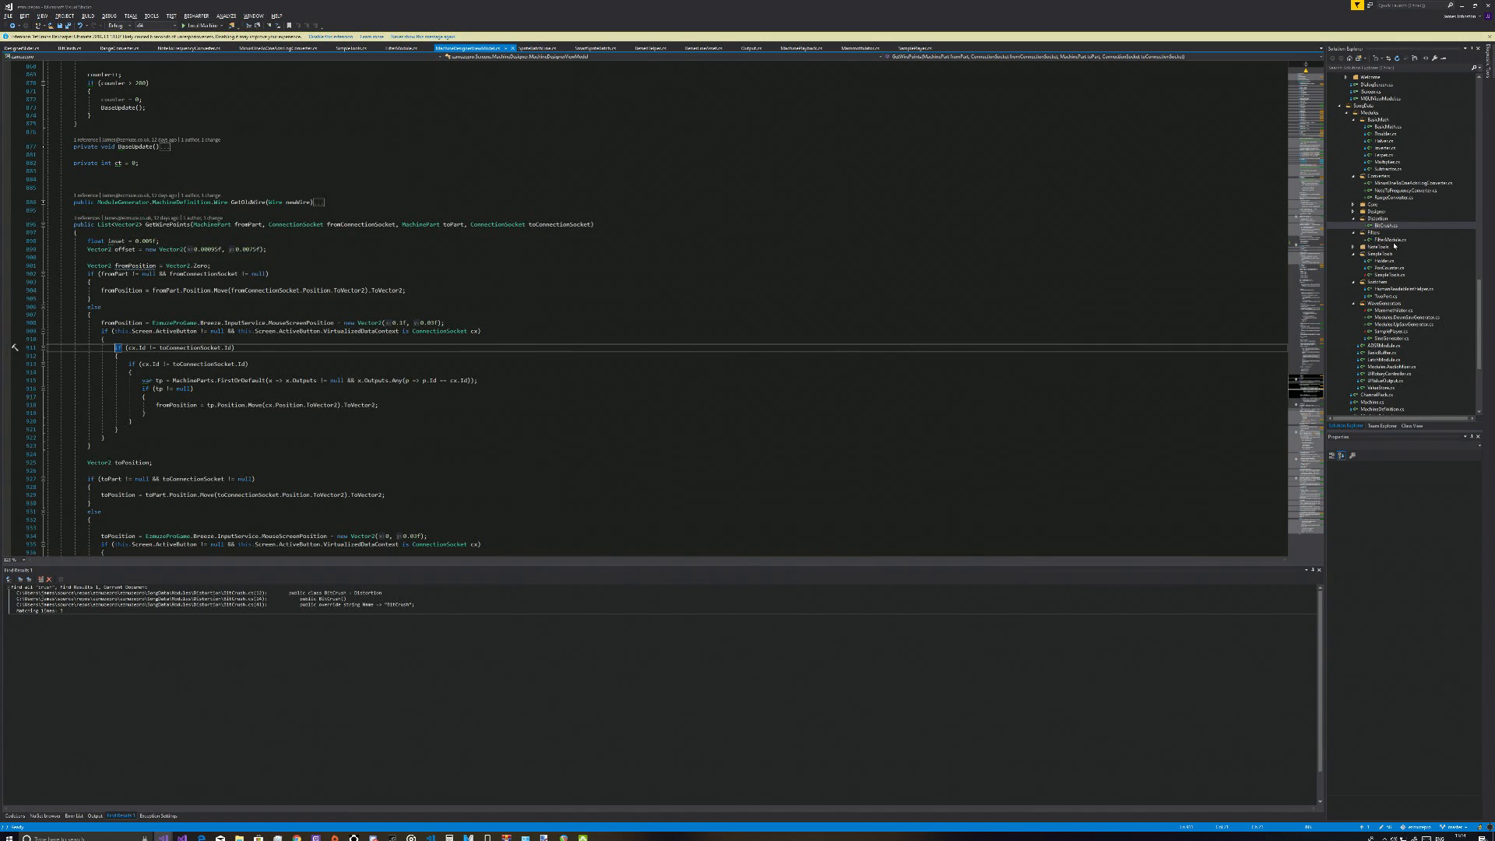
In Visual Studio, collapse the SongData folder and show the files of the MachineDesigner folder in the solution
scroll(1406, 250, up, 6)
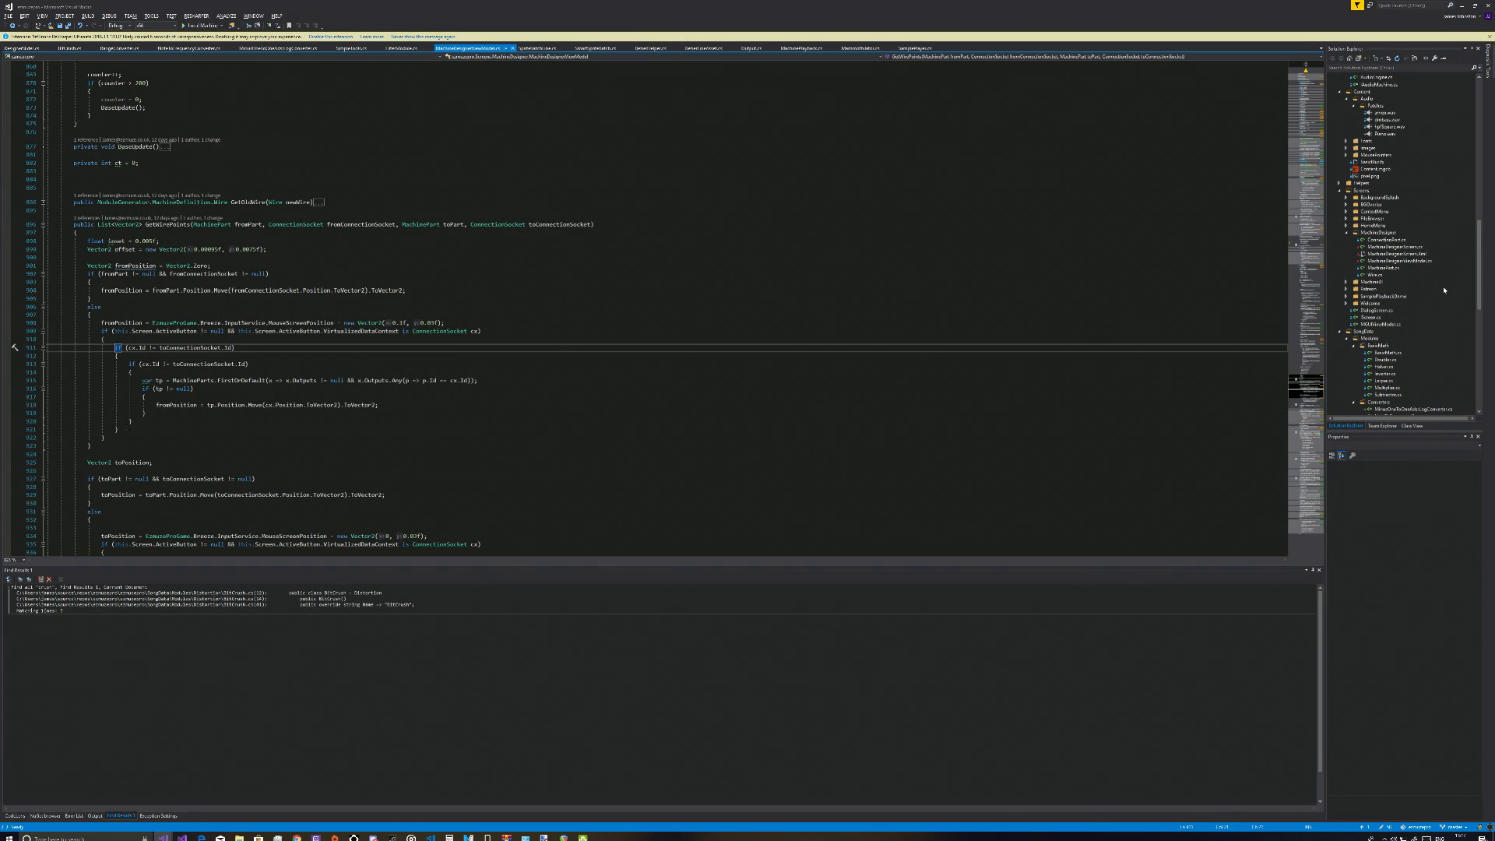
scroll(1443, 290, down, 2)
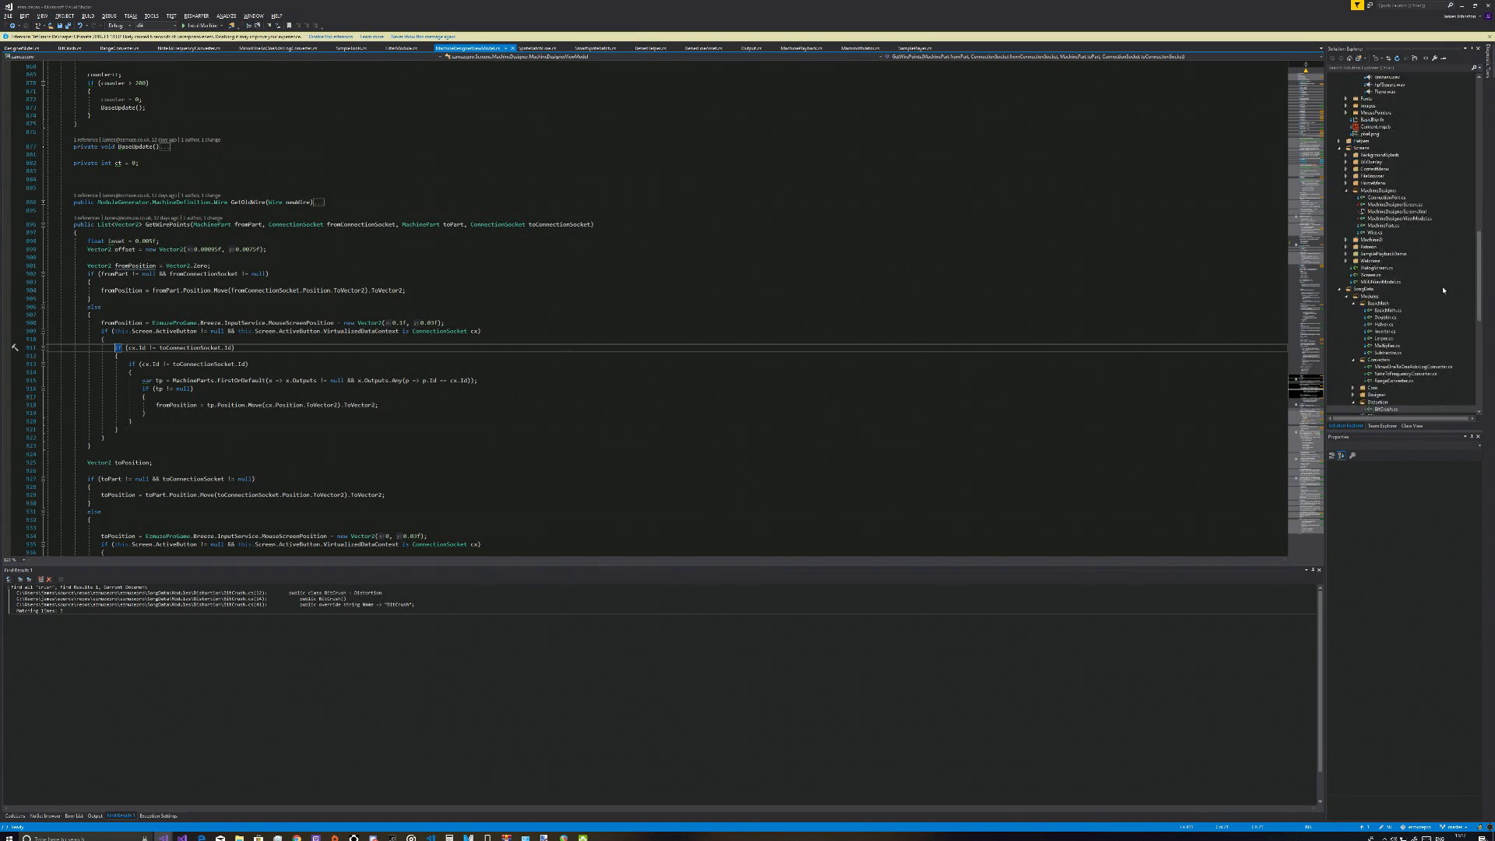
scroll(1444, 290, down, 4)
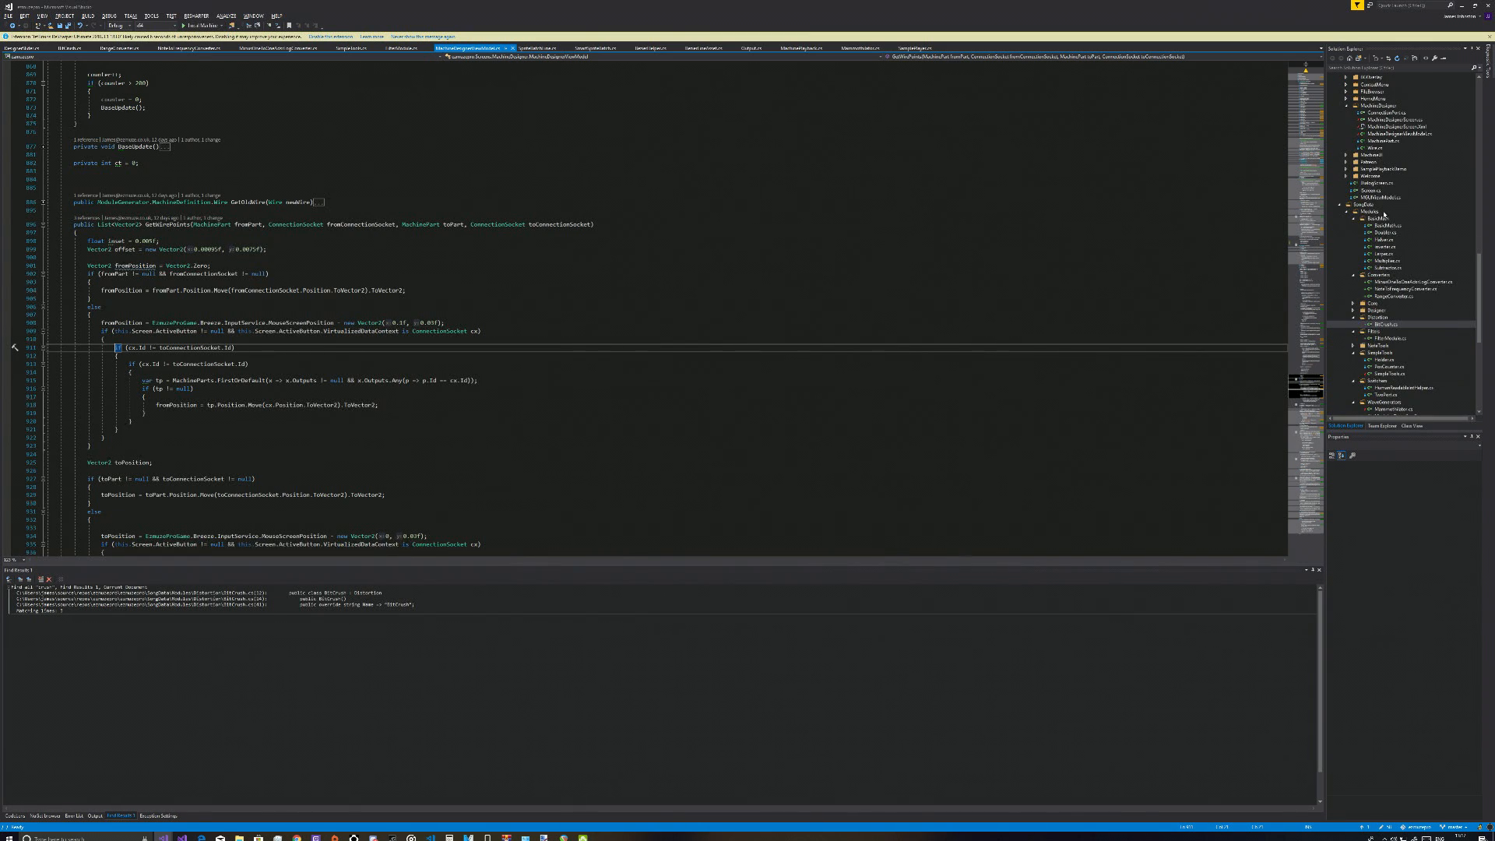
click(1340, 205)
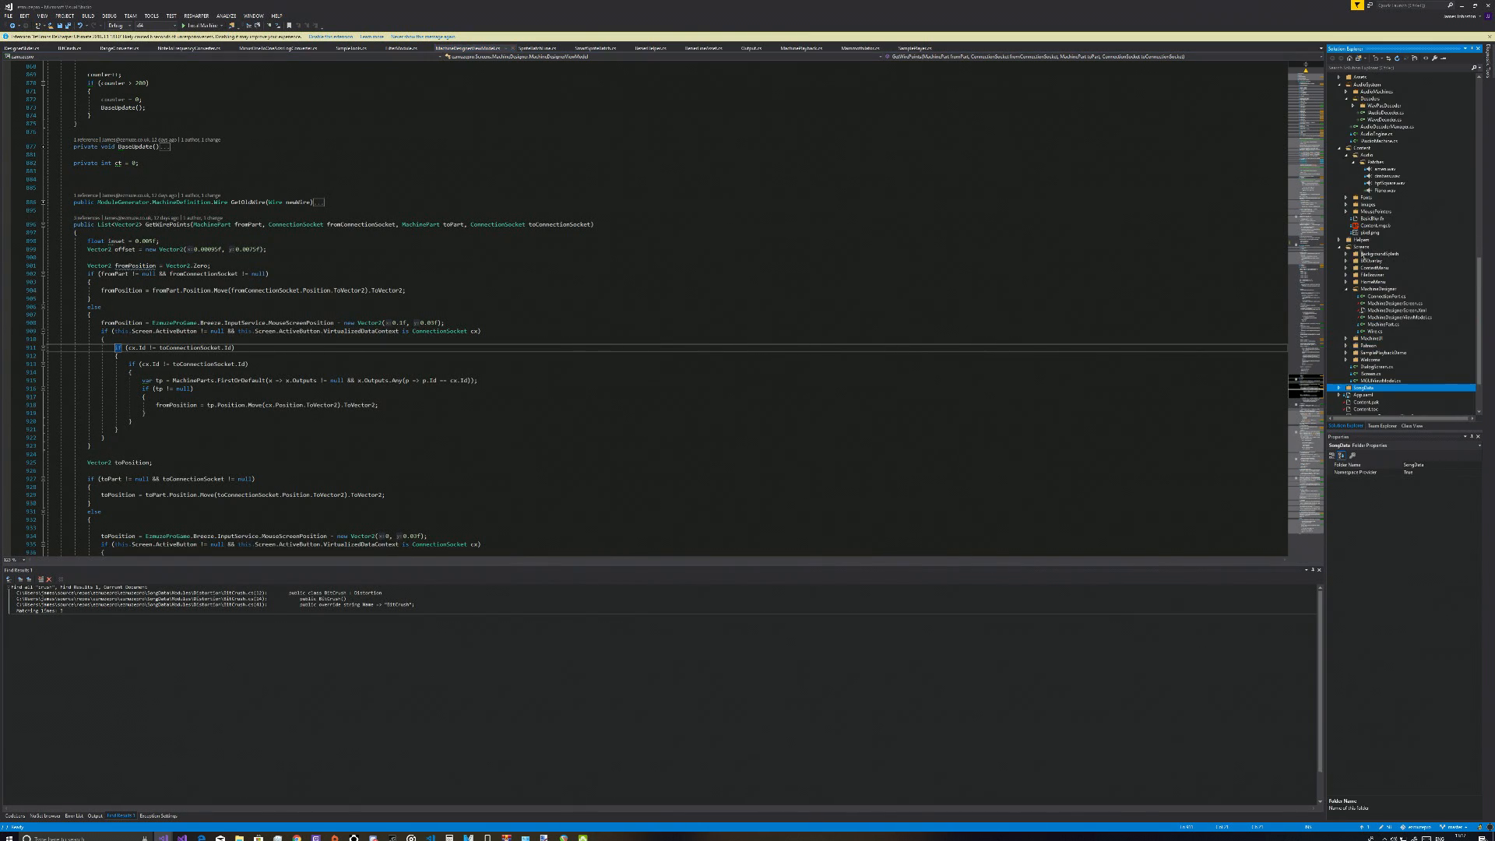
click(1348, 289)
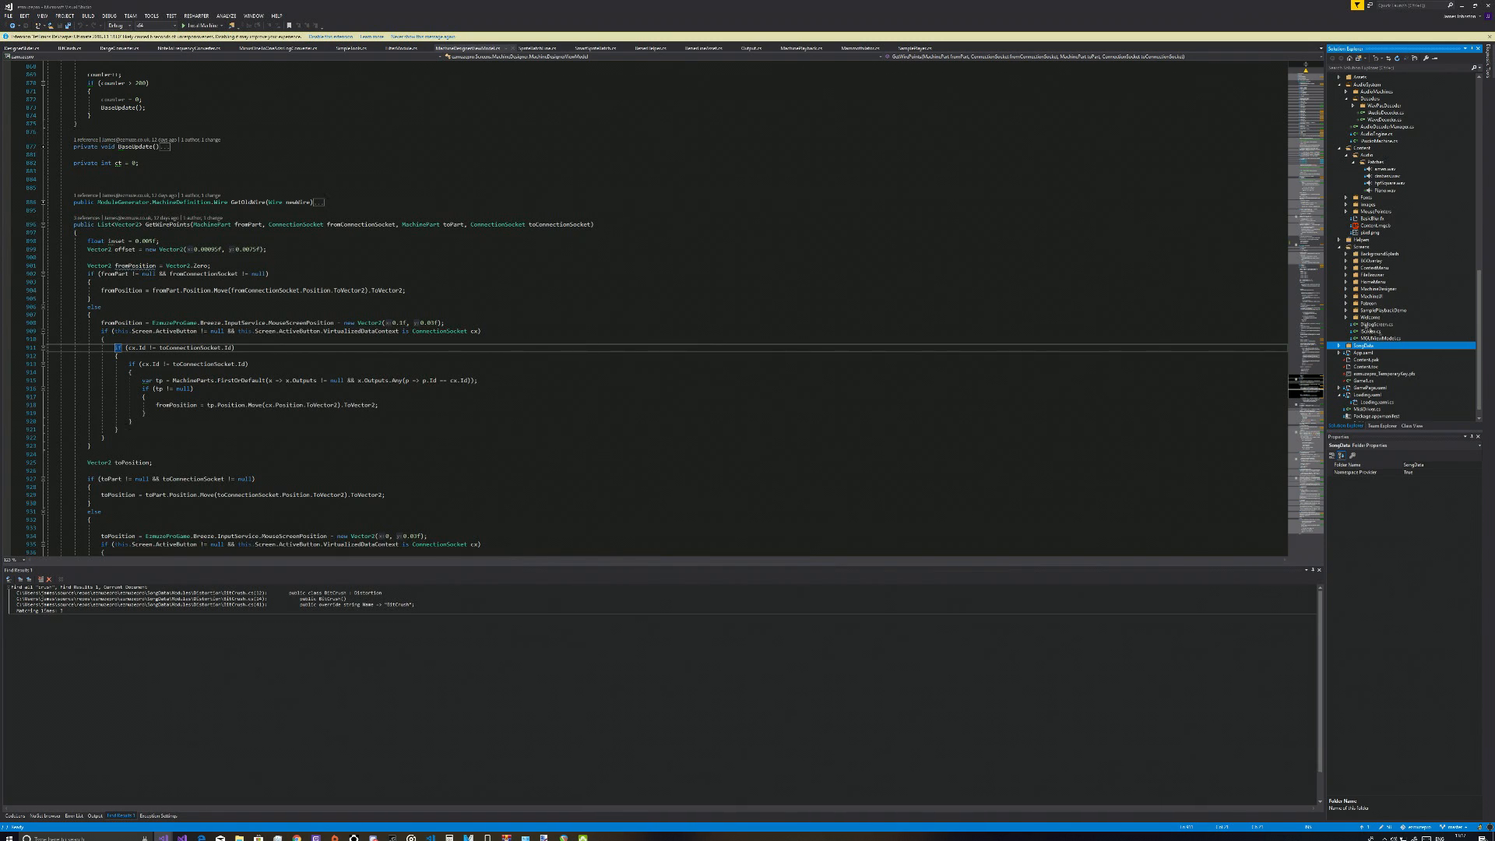
double_click(1370, 288)
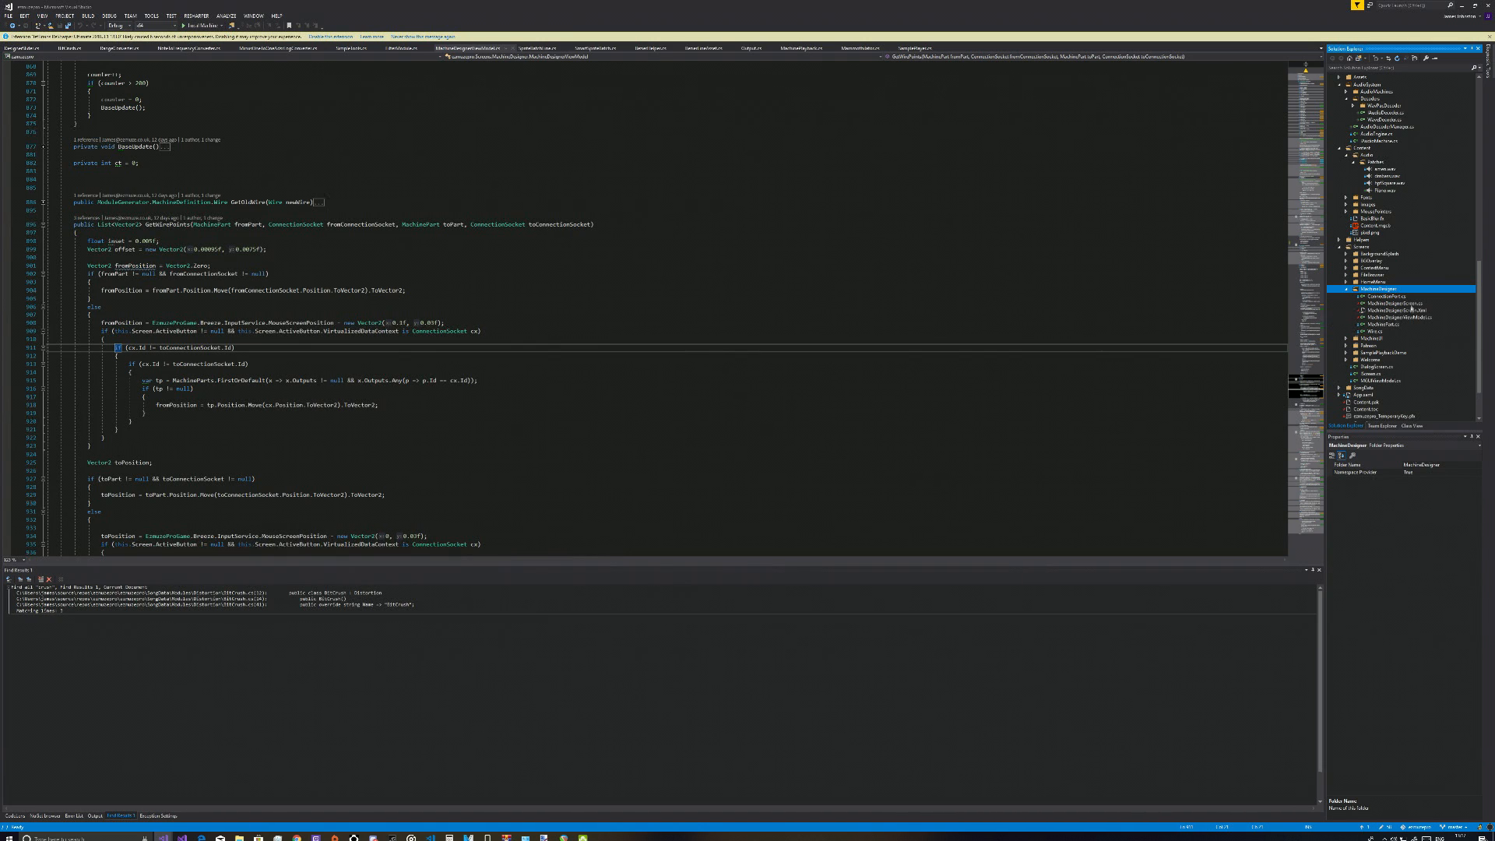
Open MachineDesignerScreen.Xml from the MachineDesigner folder
click(1413, 311)
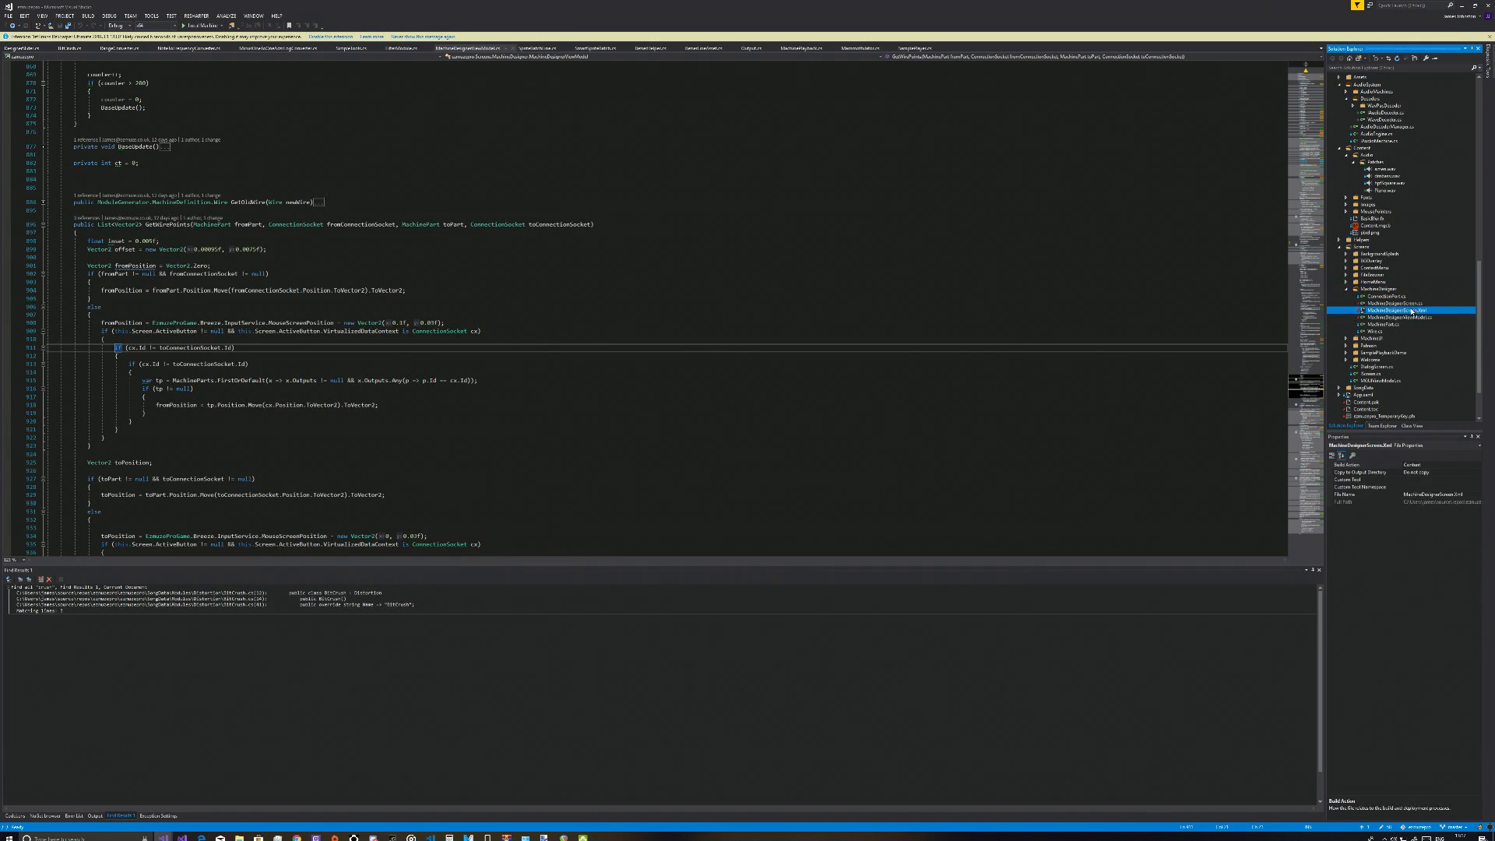
click(1406, 304)
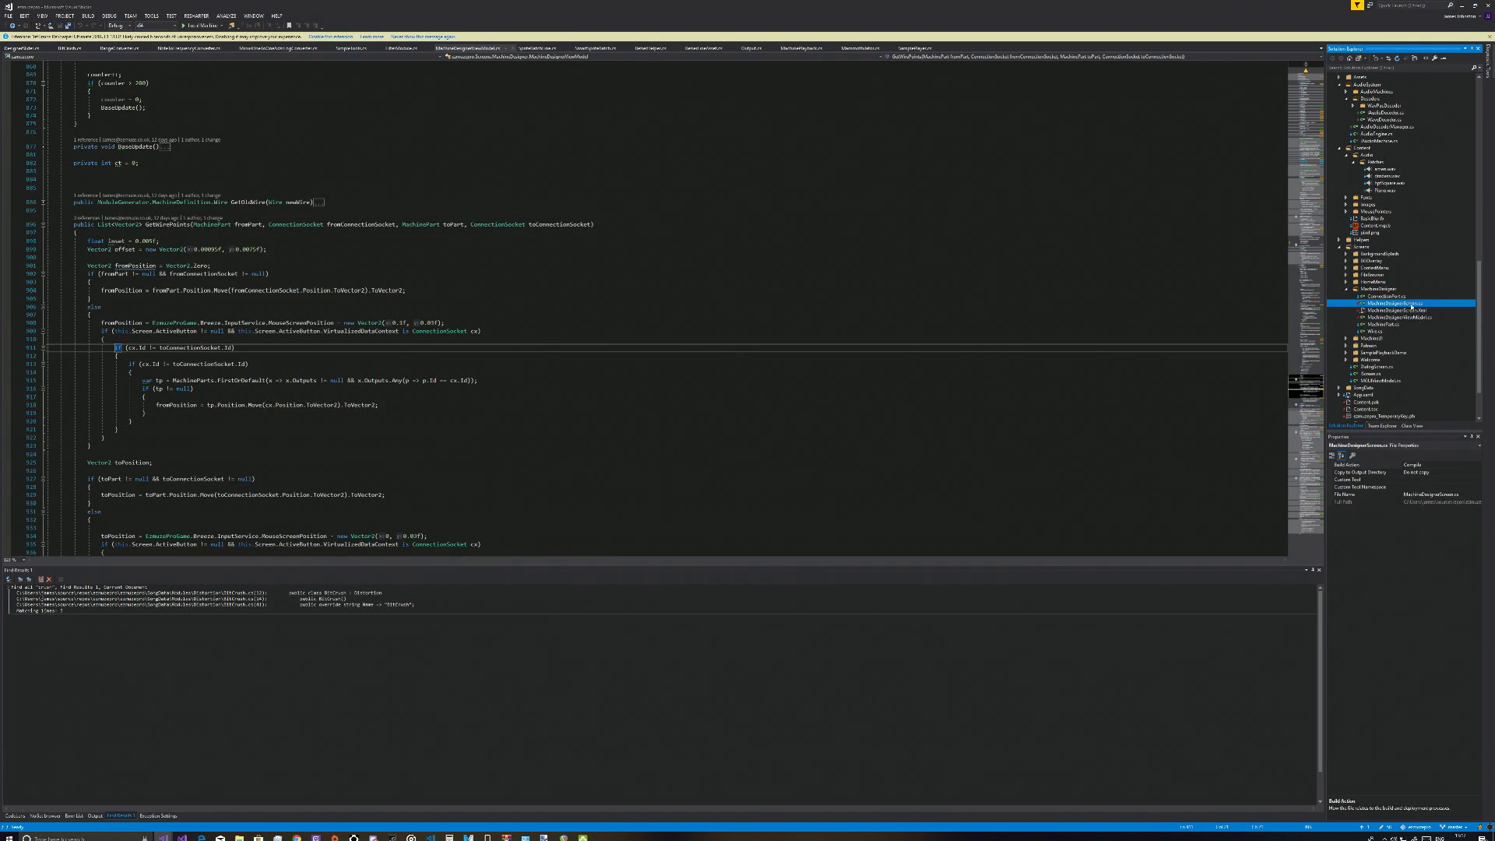
click(1407, 318)
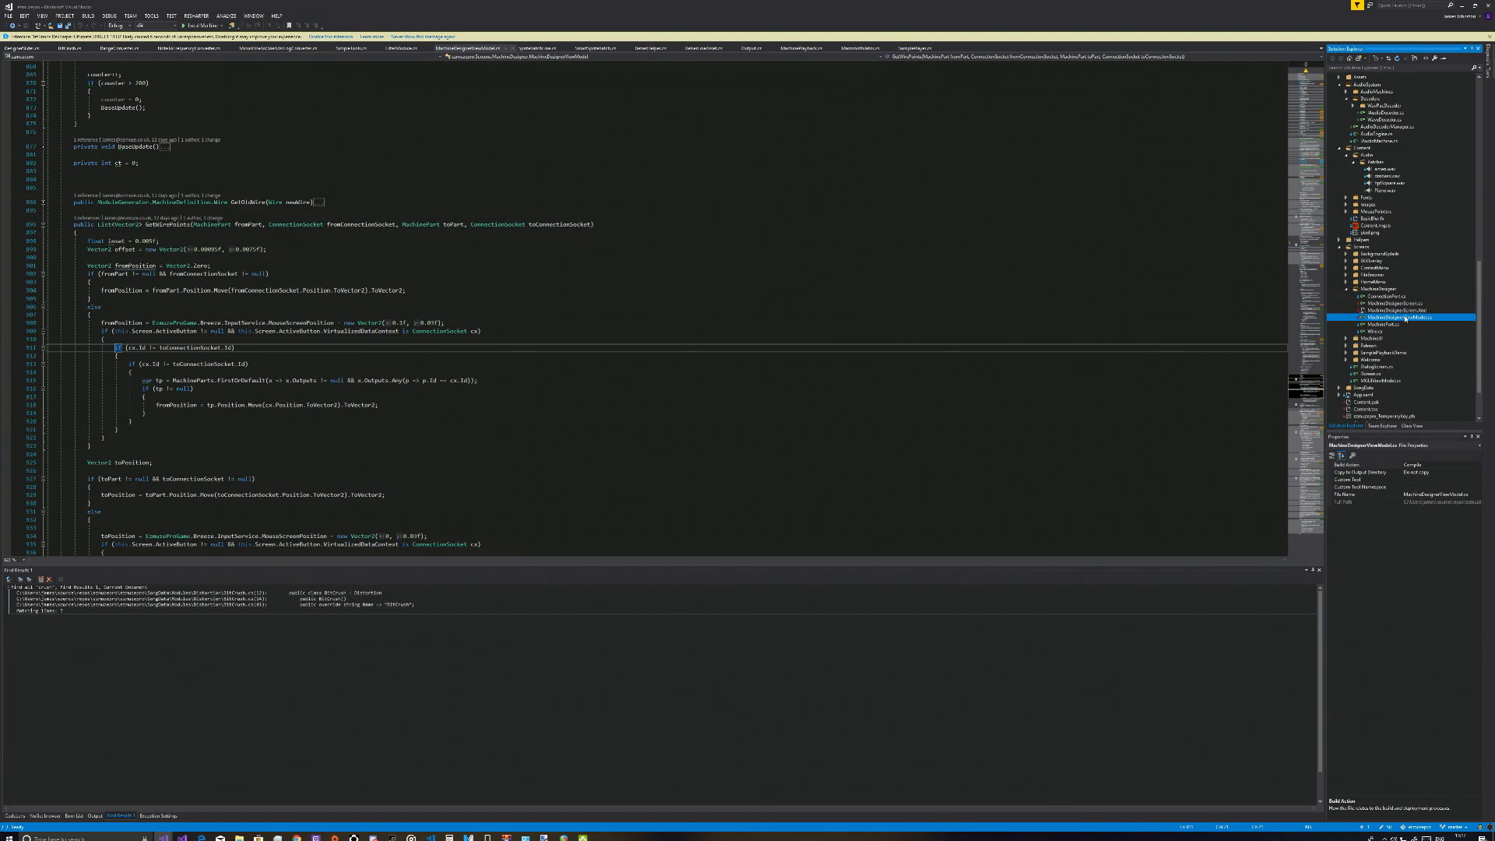
click(1402, 311)
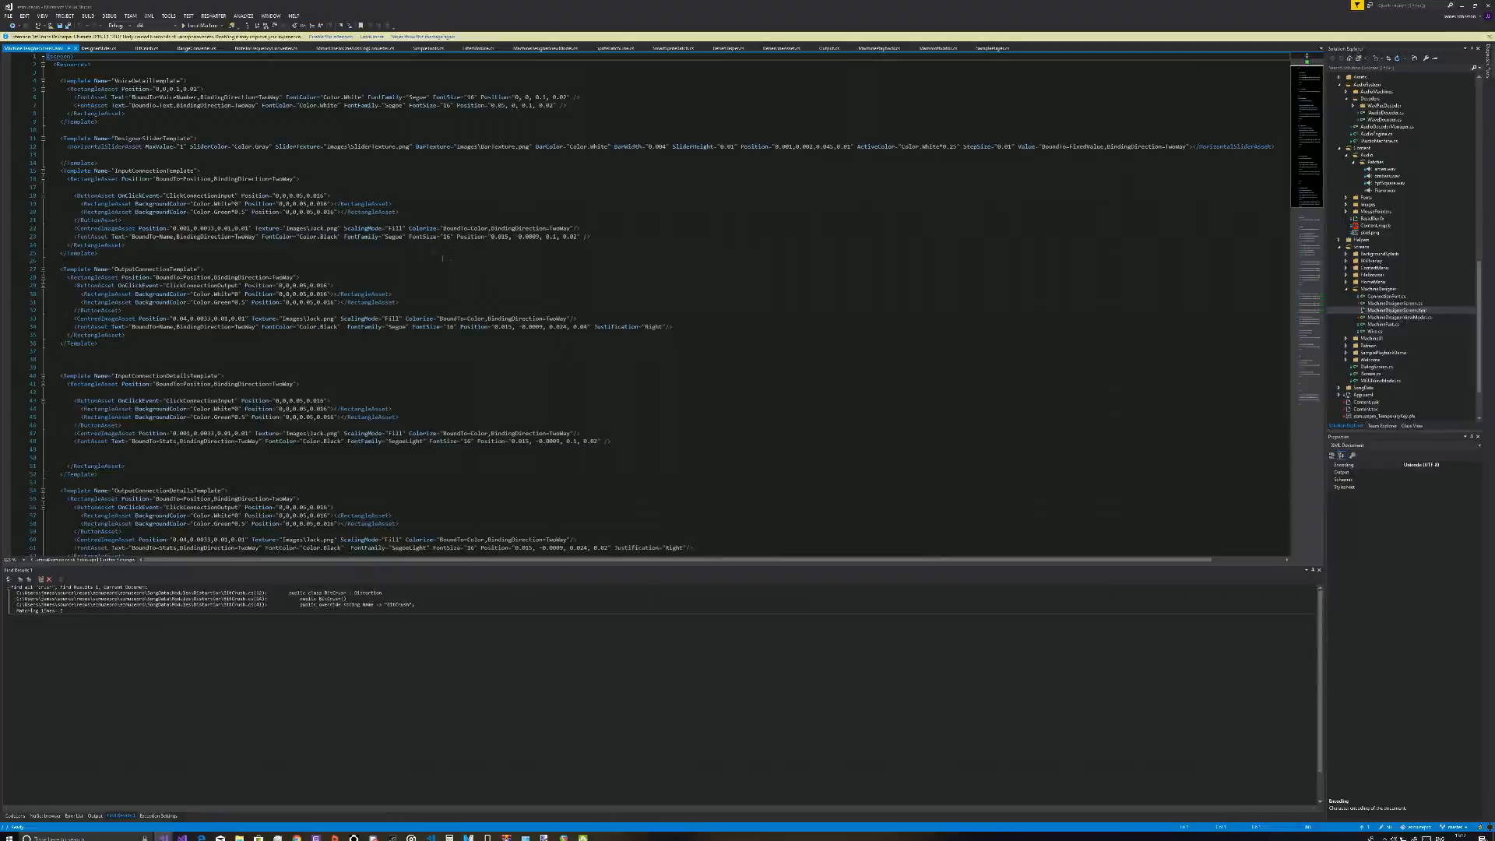
Examine the connection, wire and machine part templates and the root RectangleAsset markup with its background images and File and View buttons
scroll(329, 301, down, 6)
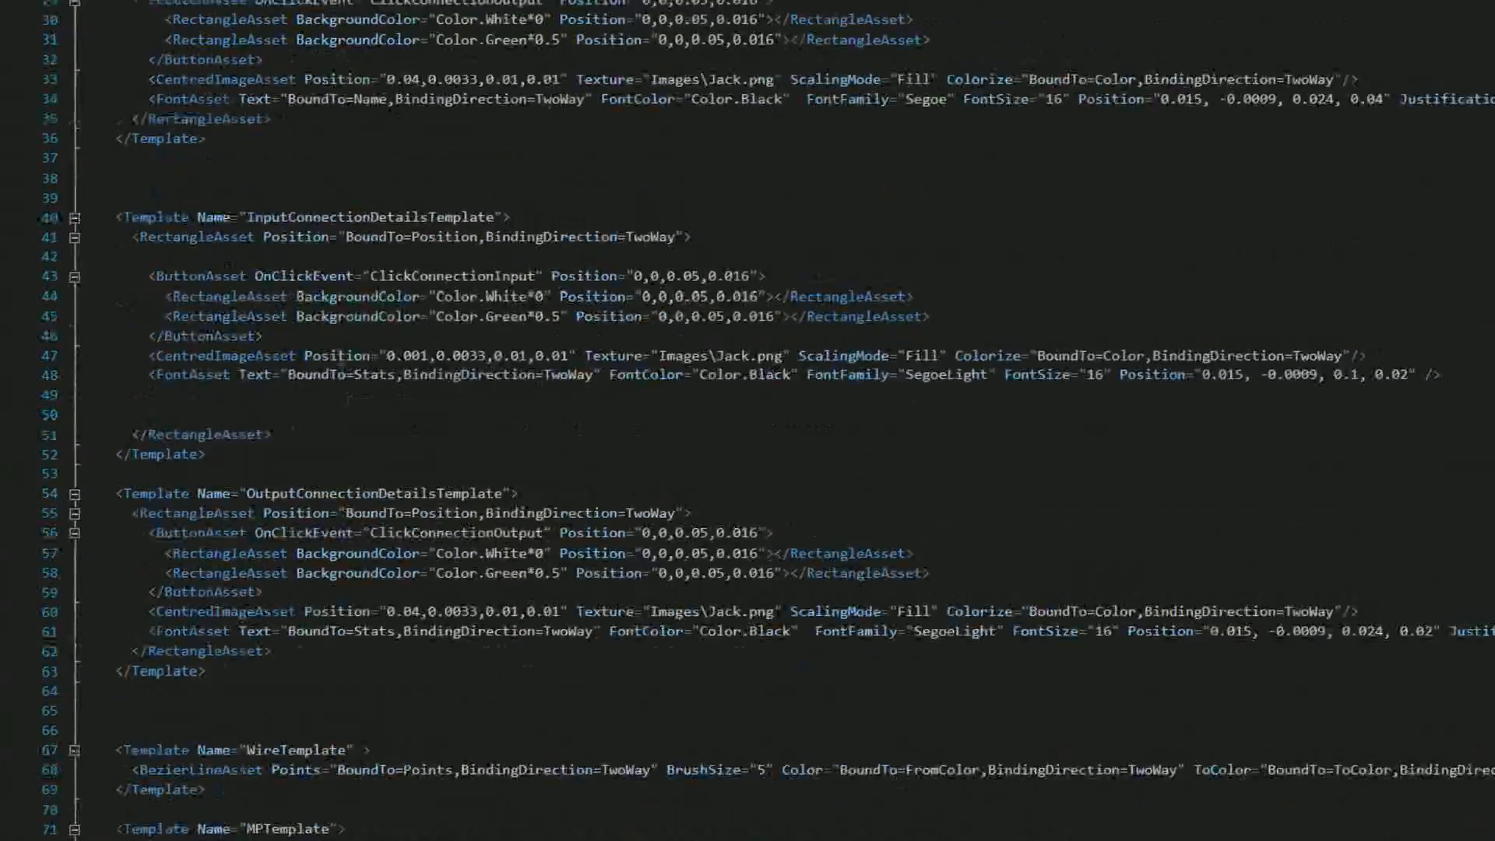
scroll(341, 360, down, 8)
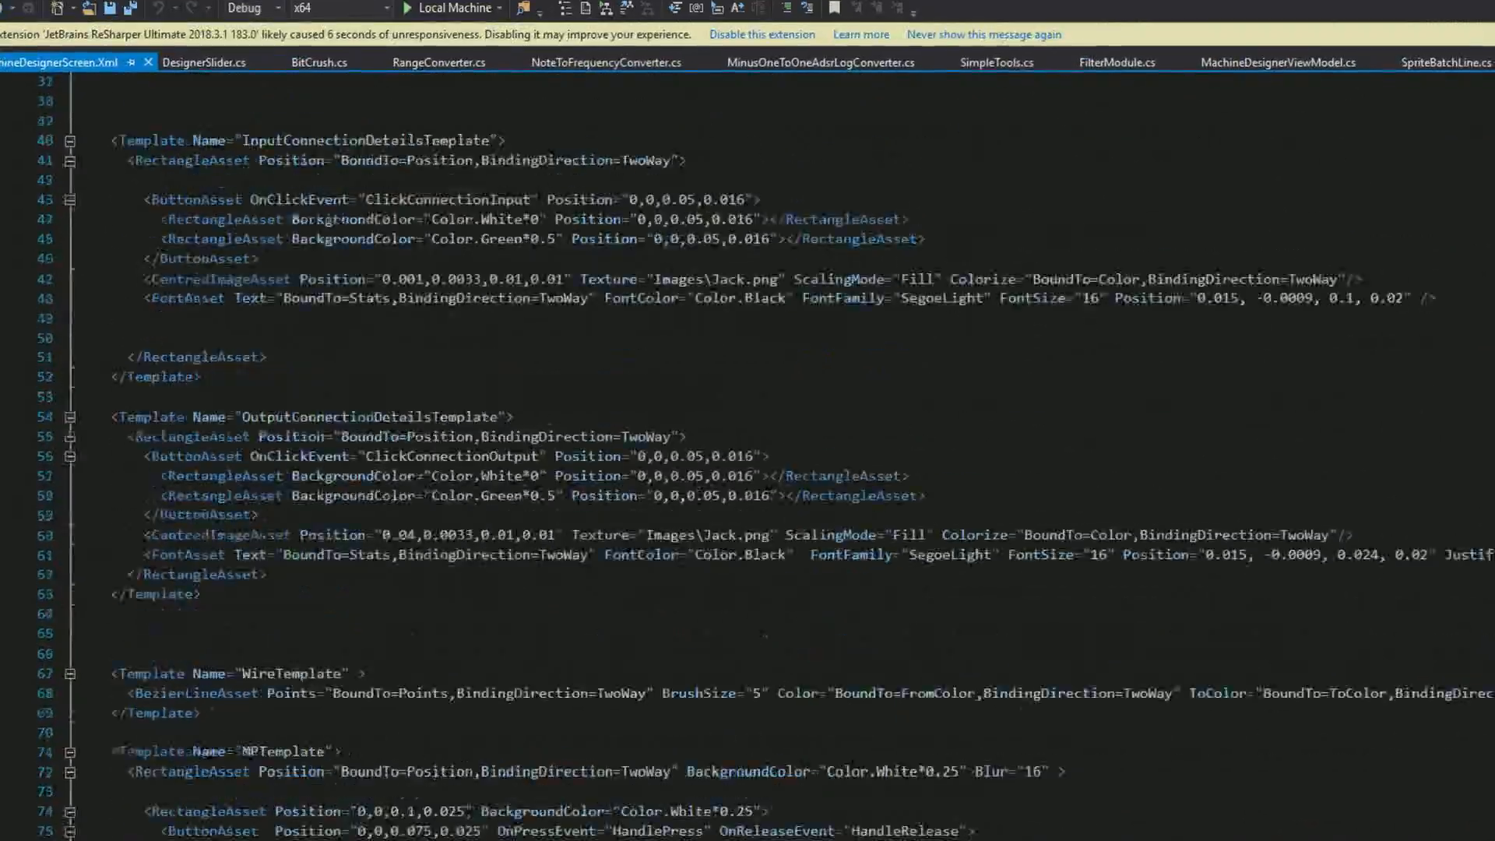
scroll(309, 610, down, 15)
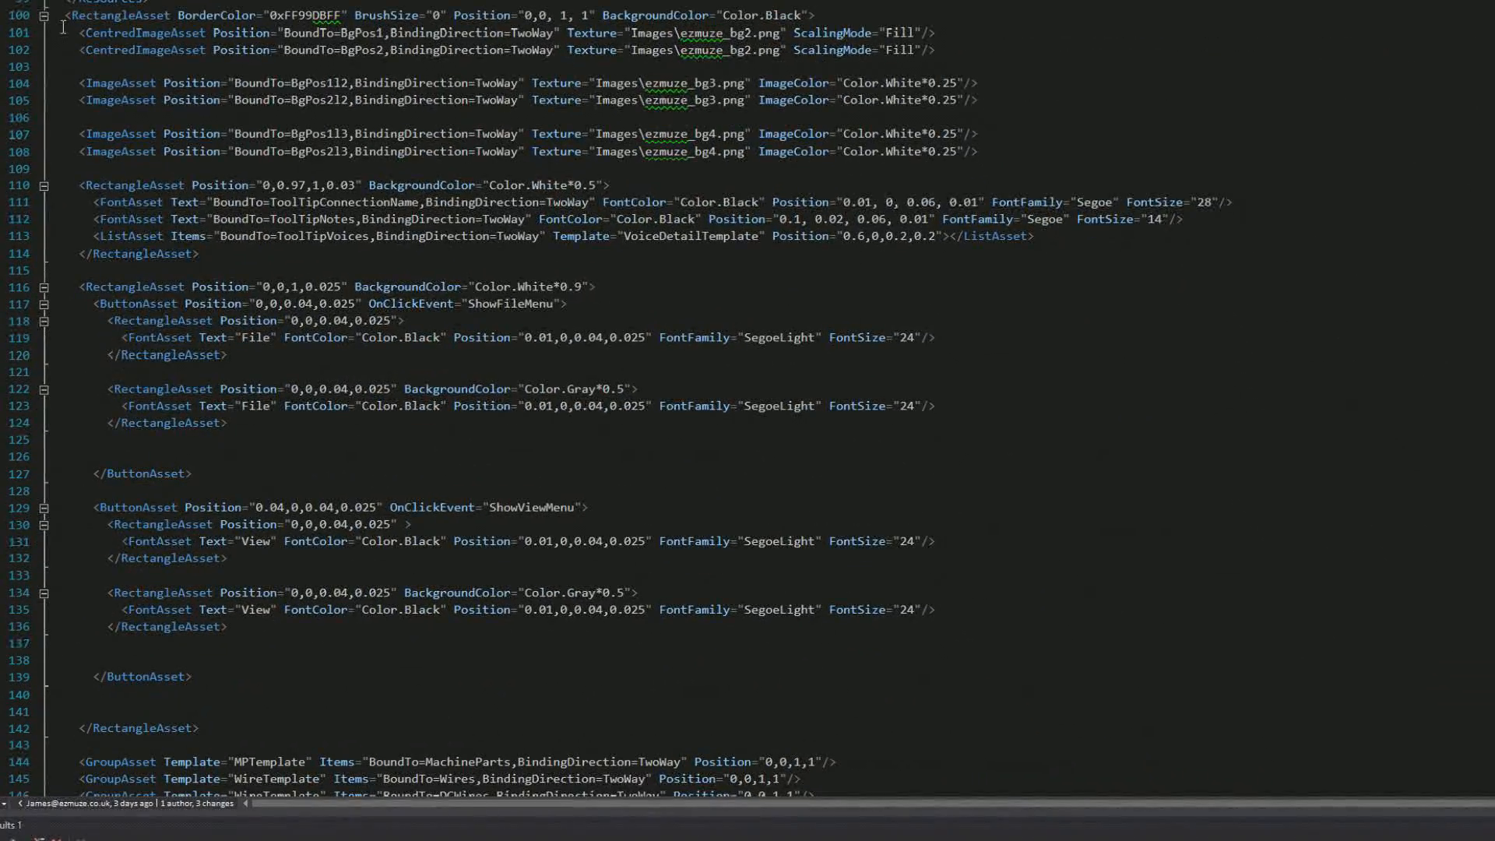
drag(66, 16, 669, 532)
click(660, 490)
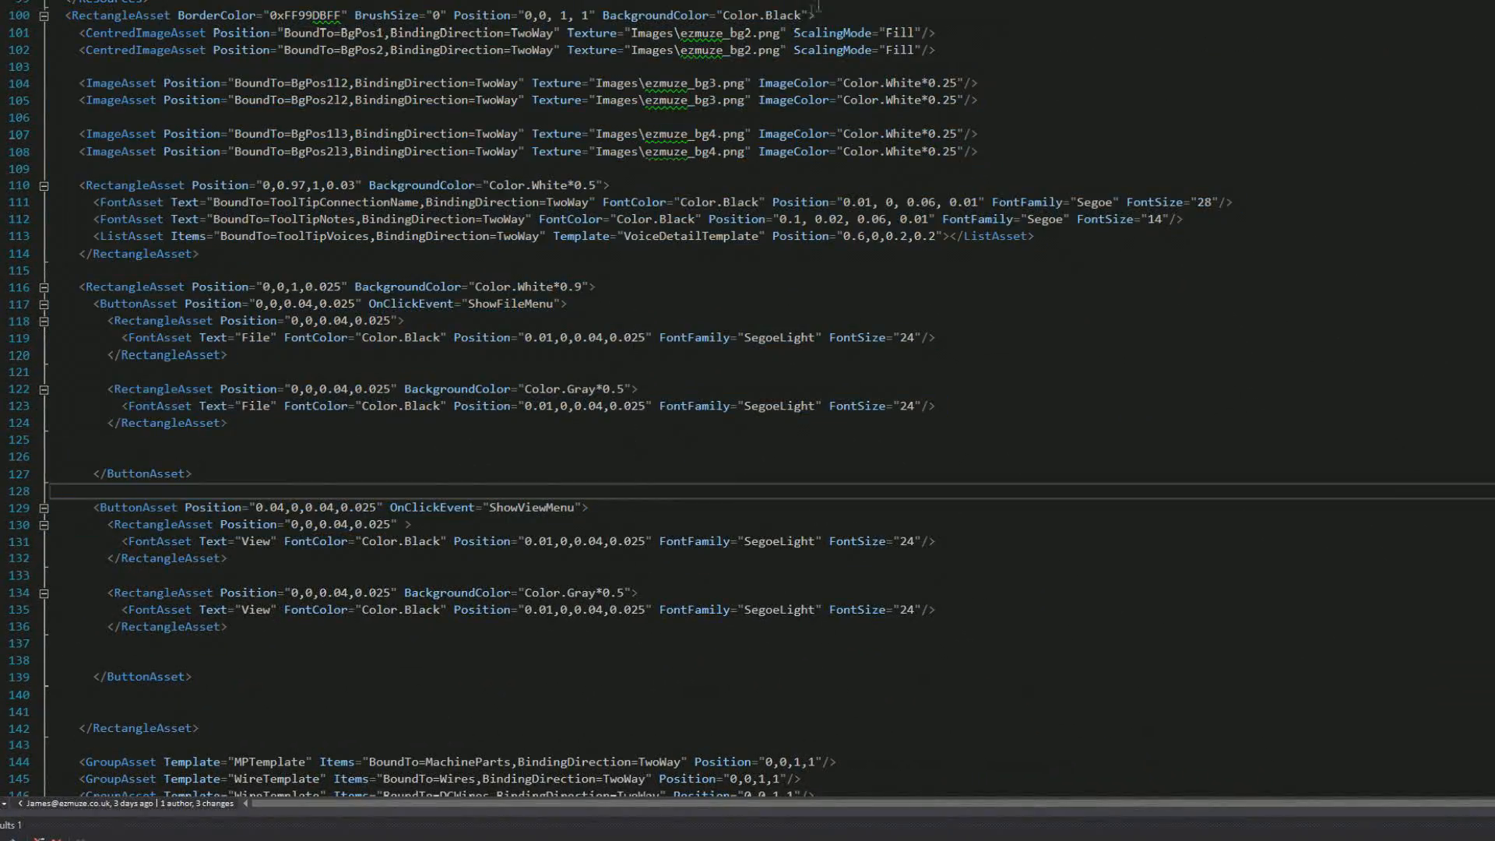
Highlight the CentredImageAsset and ImageAsset background lines in the root RectangleAsset to point out their BgPos position bindings
drag(808, 16, 939, 67)
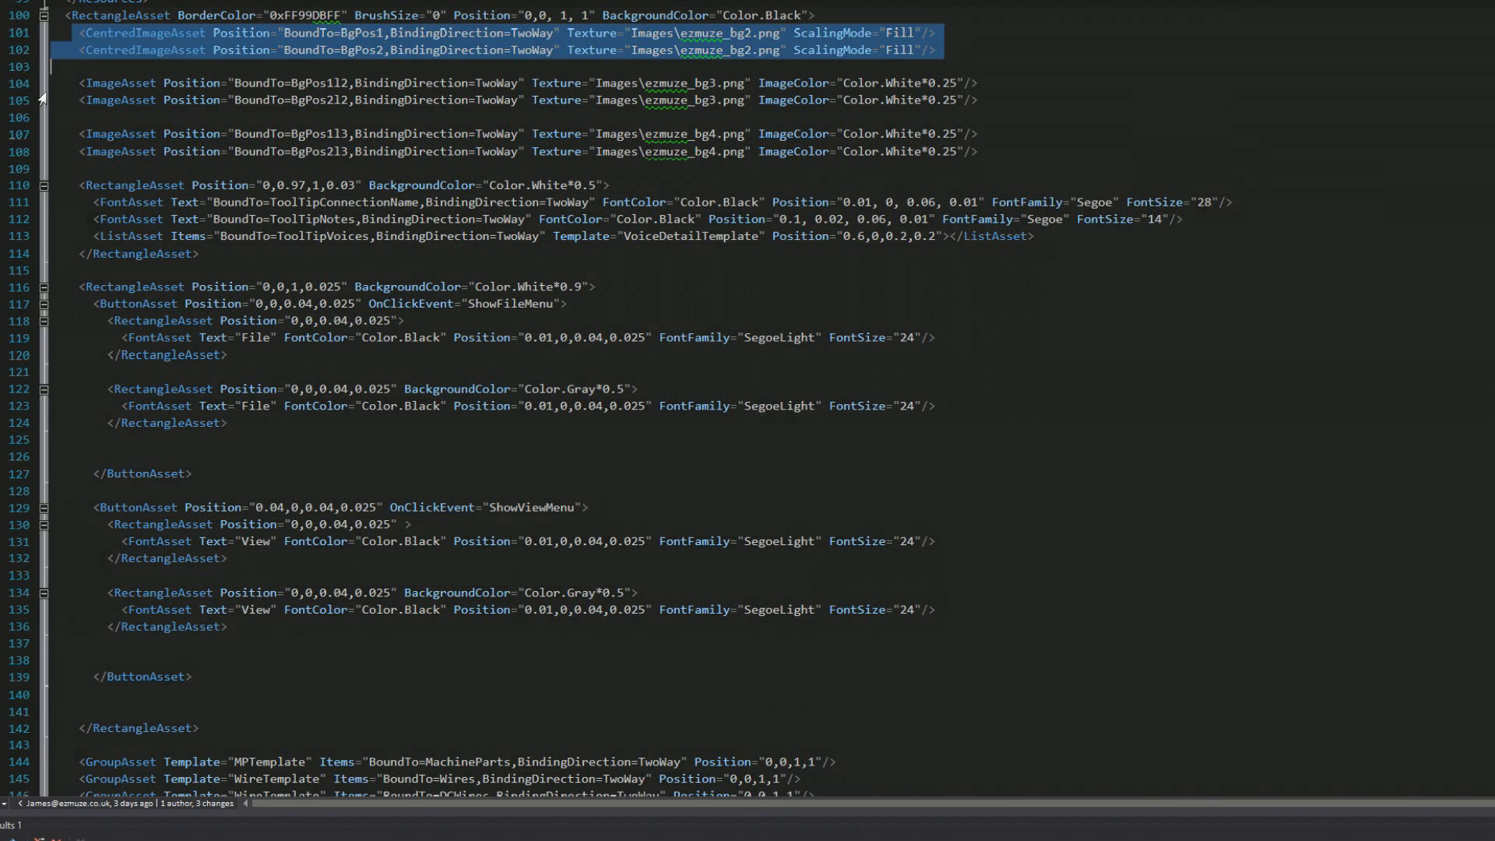
drag(74, 83, 1005, 152)
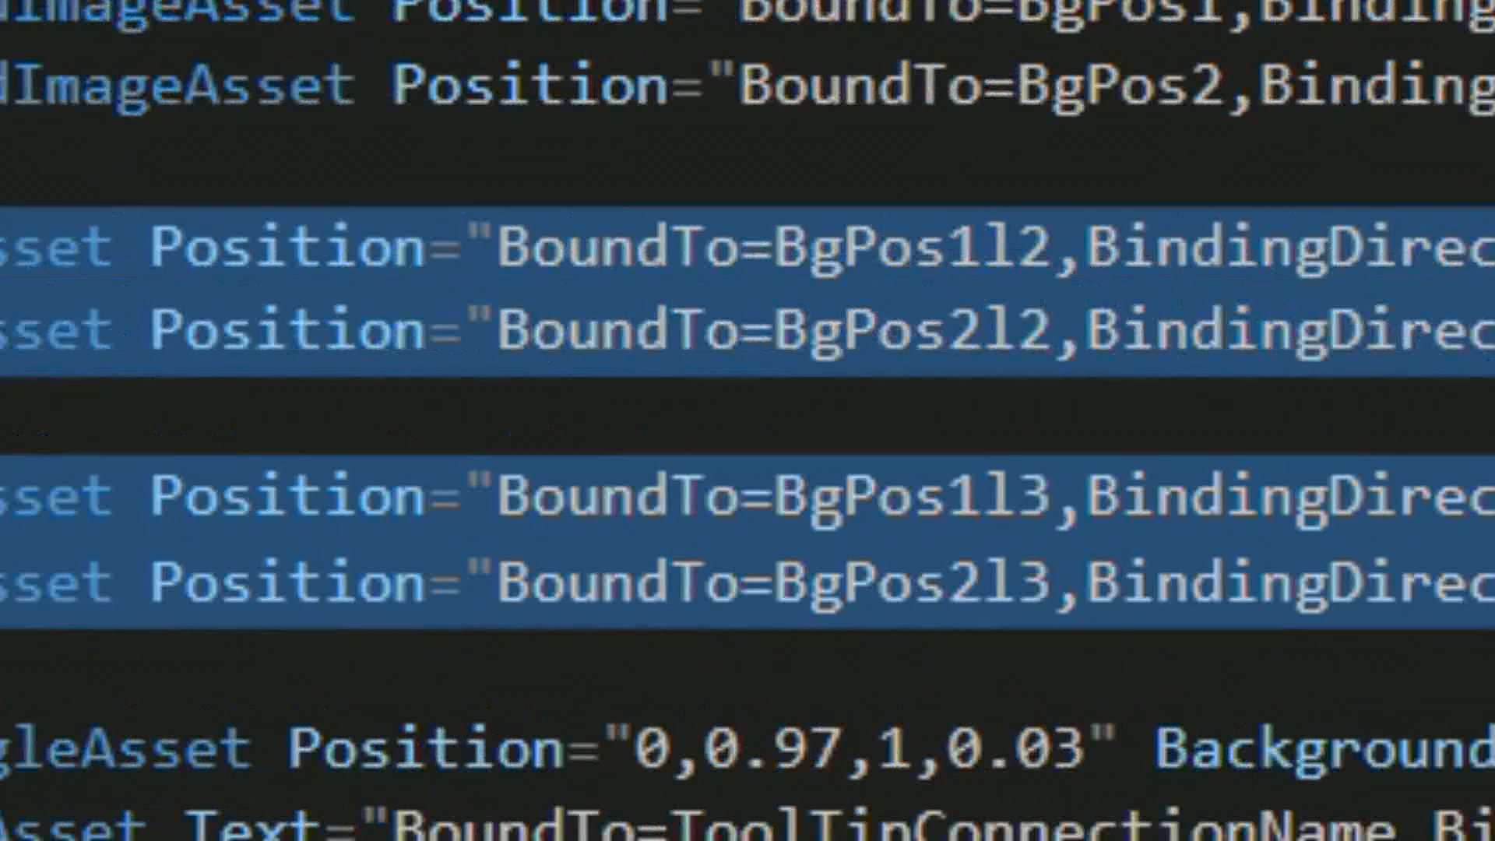
click(245, 139)
drag(571, 505, 541, 309)
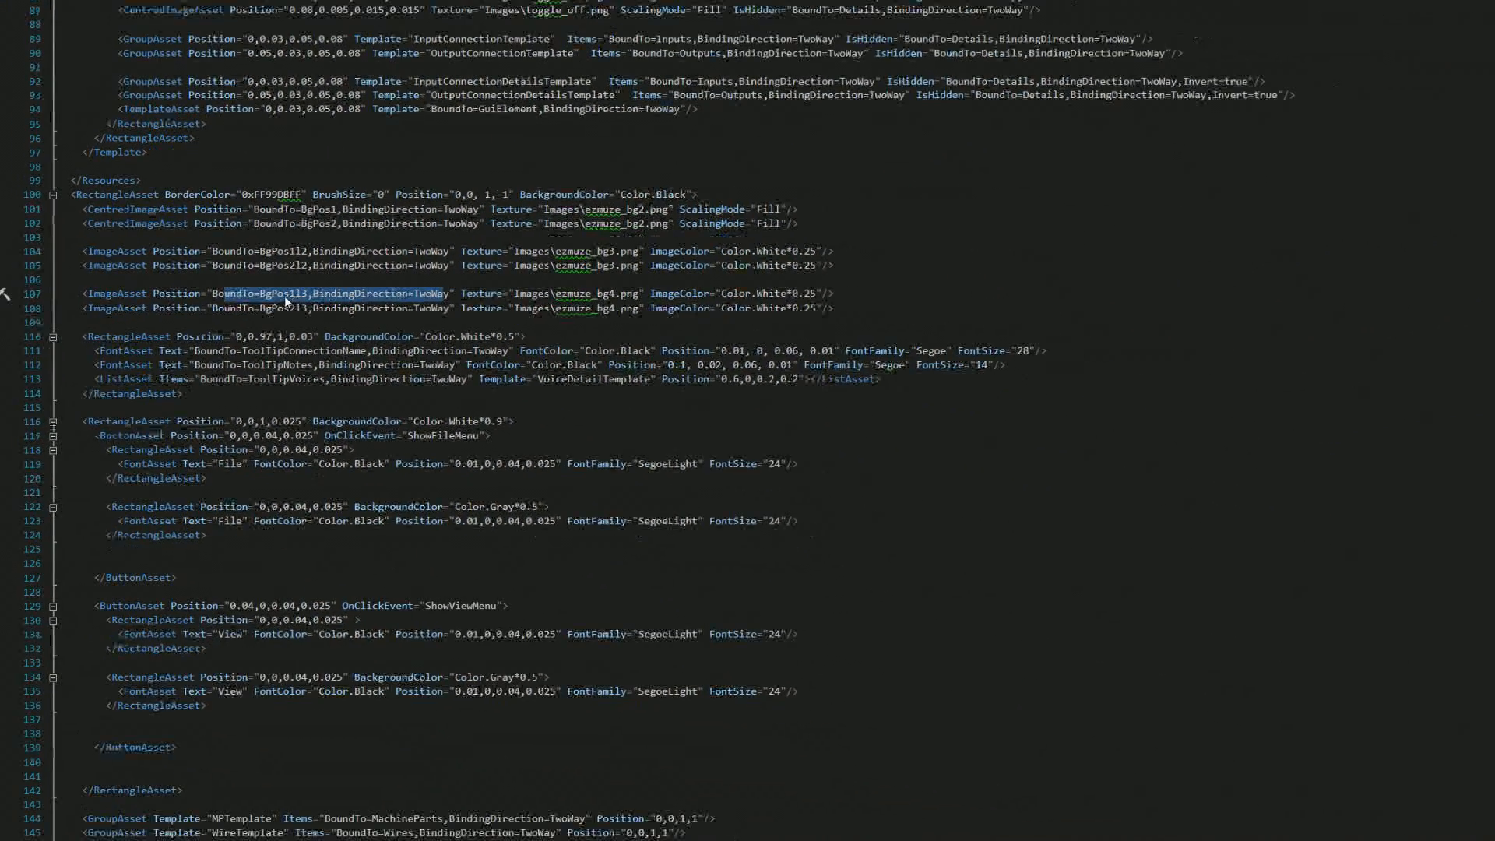
click(286, 298)
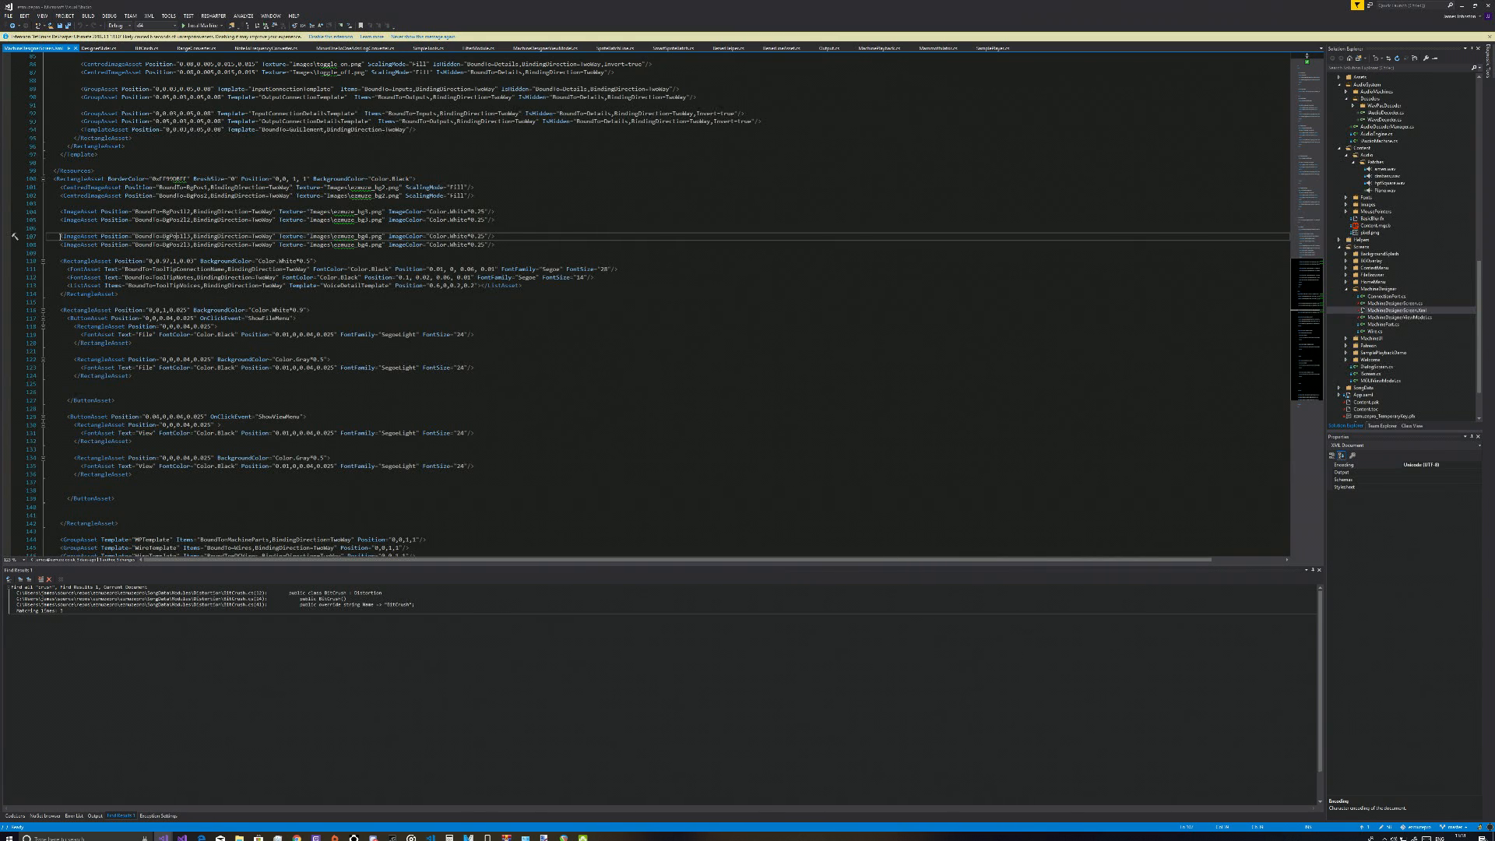
Take the BgPos1l3 binding name from line 107, open MachineDesignerViewModel.cs and search it for that name
drag(60, 236, 516, 240)
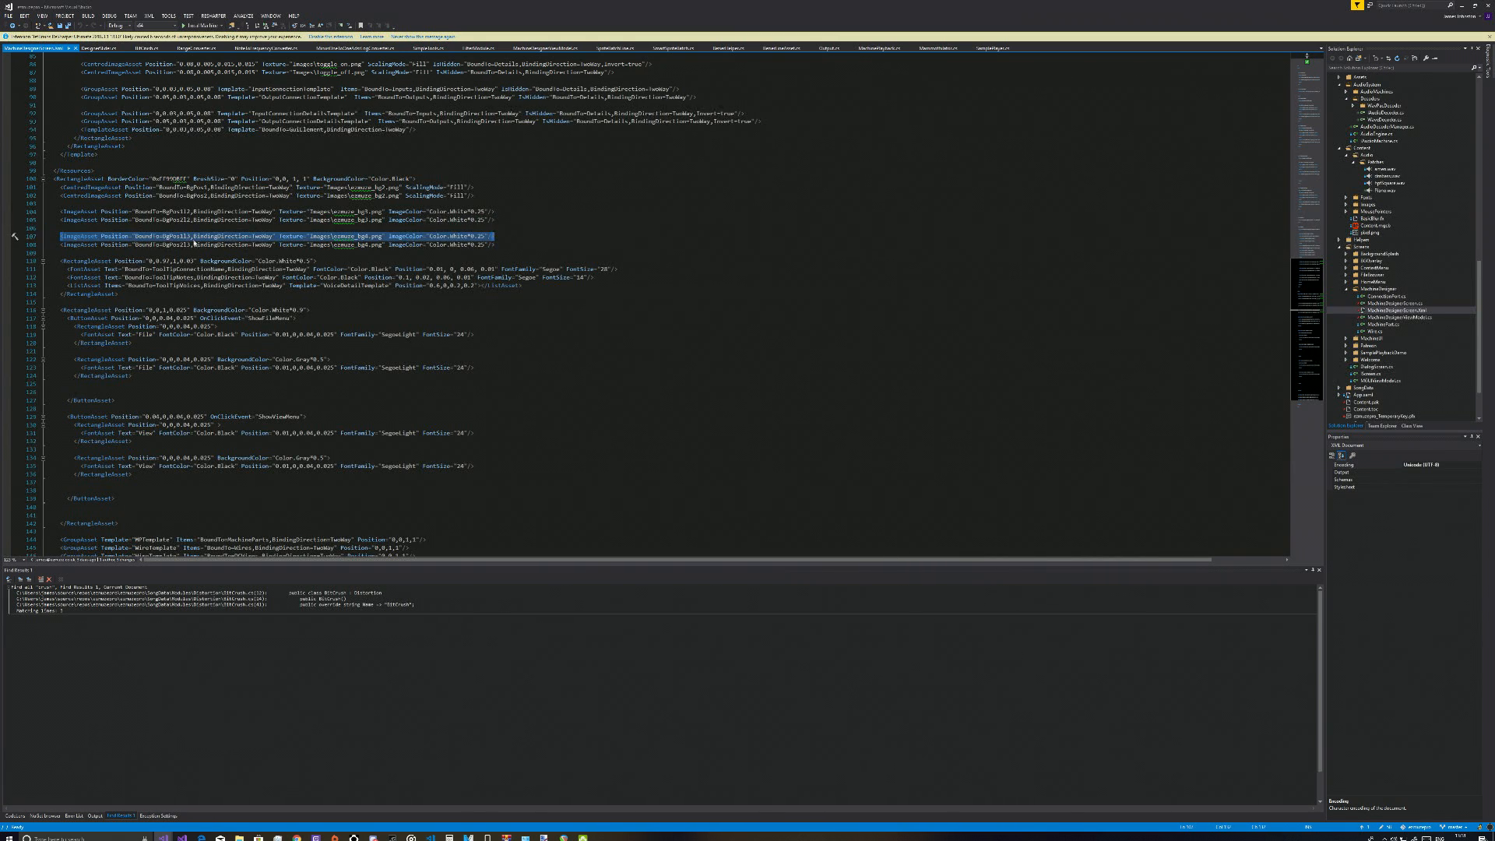
click(191, 237)
double_click(177, 236)
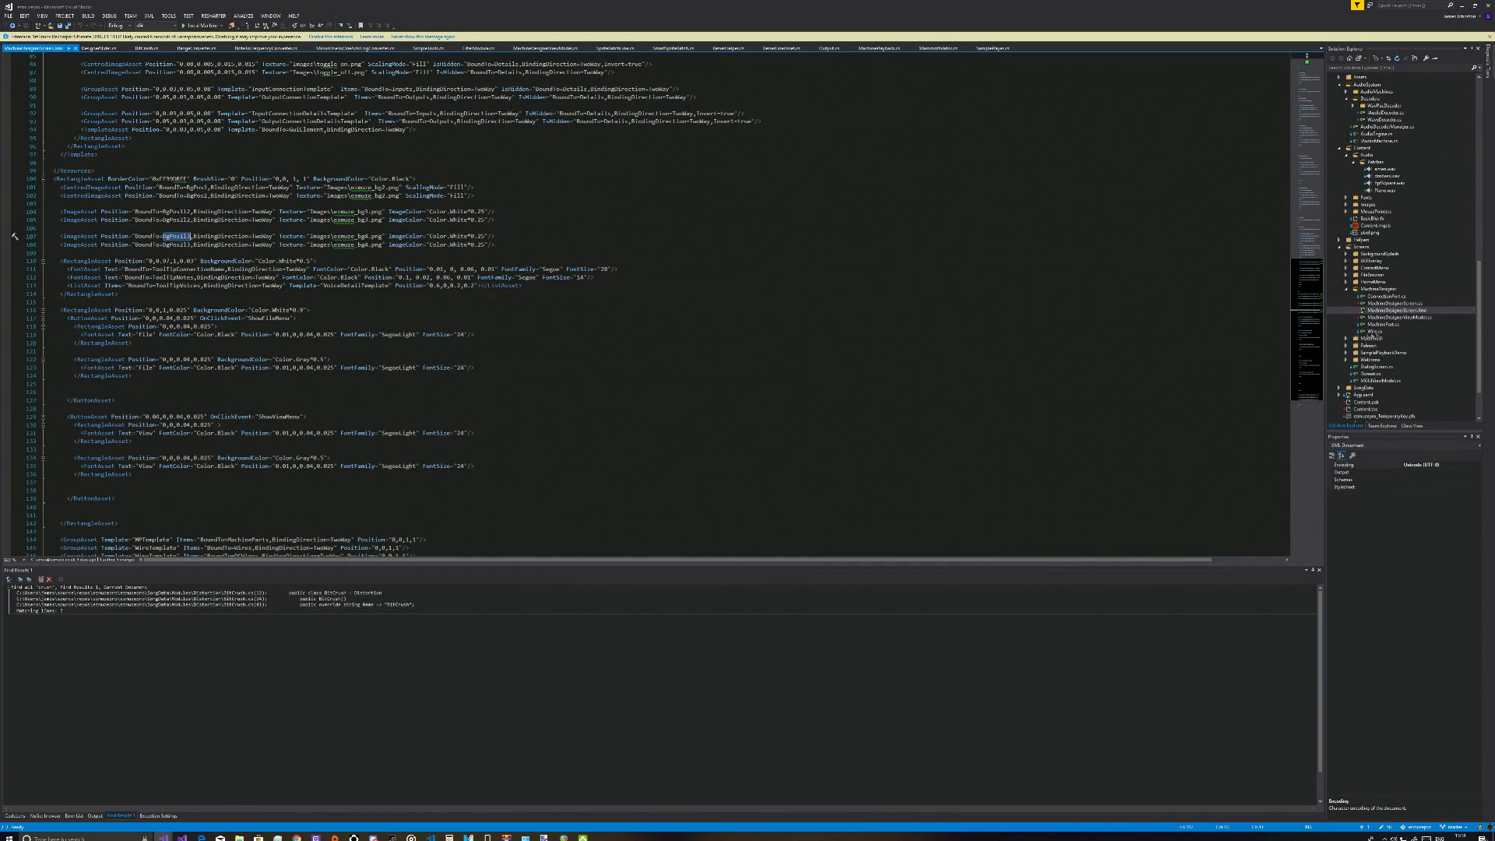
double_click(1398, 317)
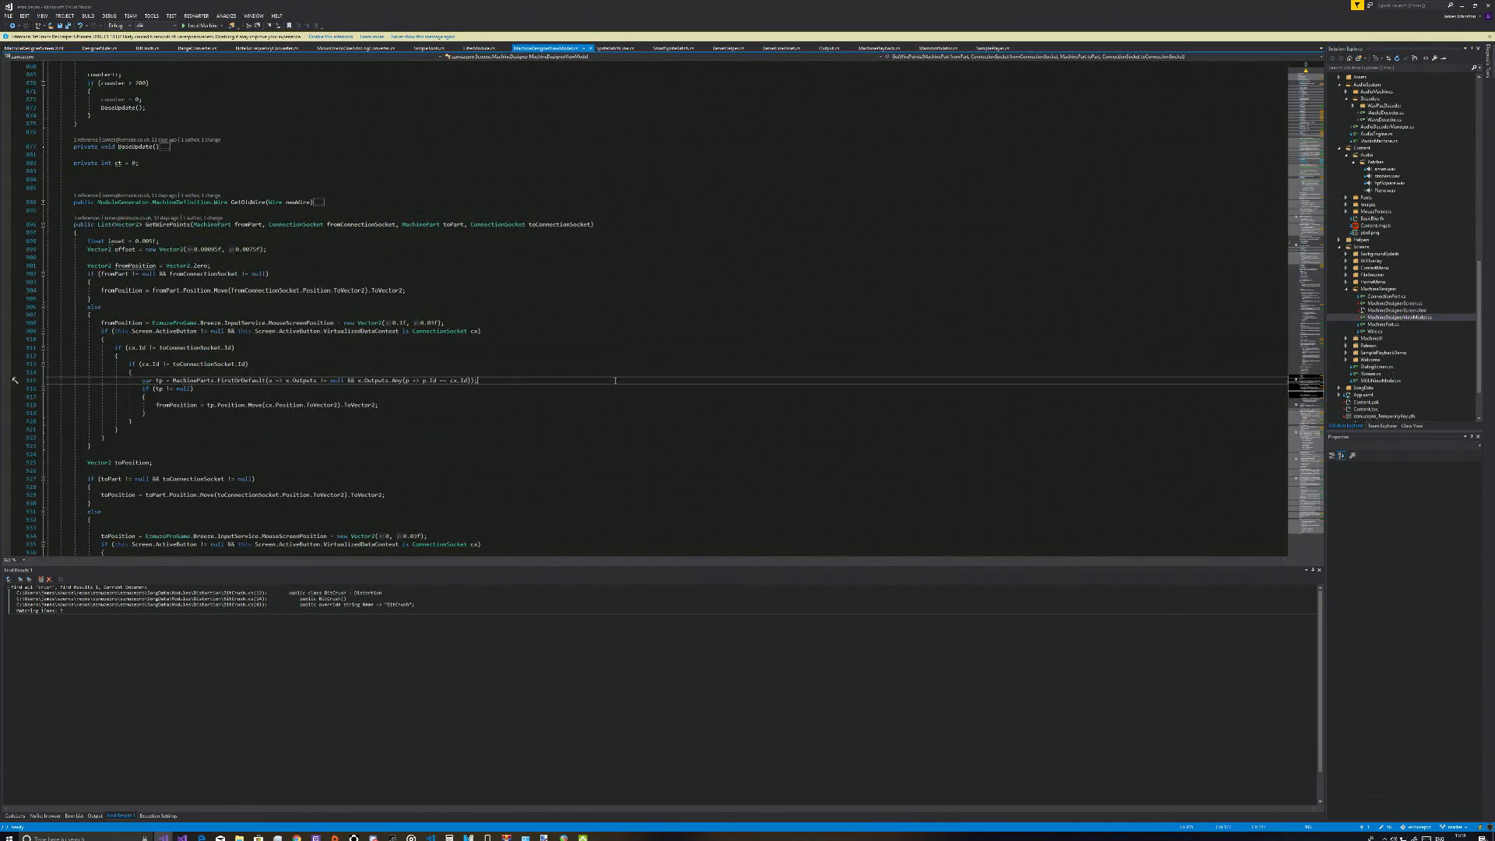
key(ctrl+Home)
key(ctrl+f)
text(BgPos1l3)
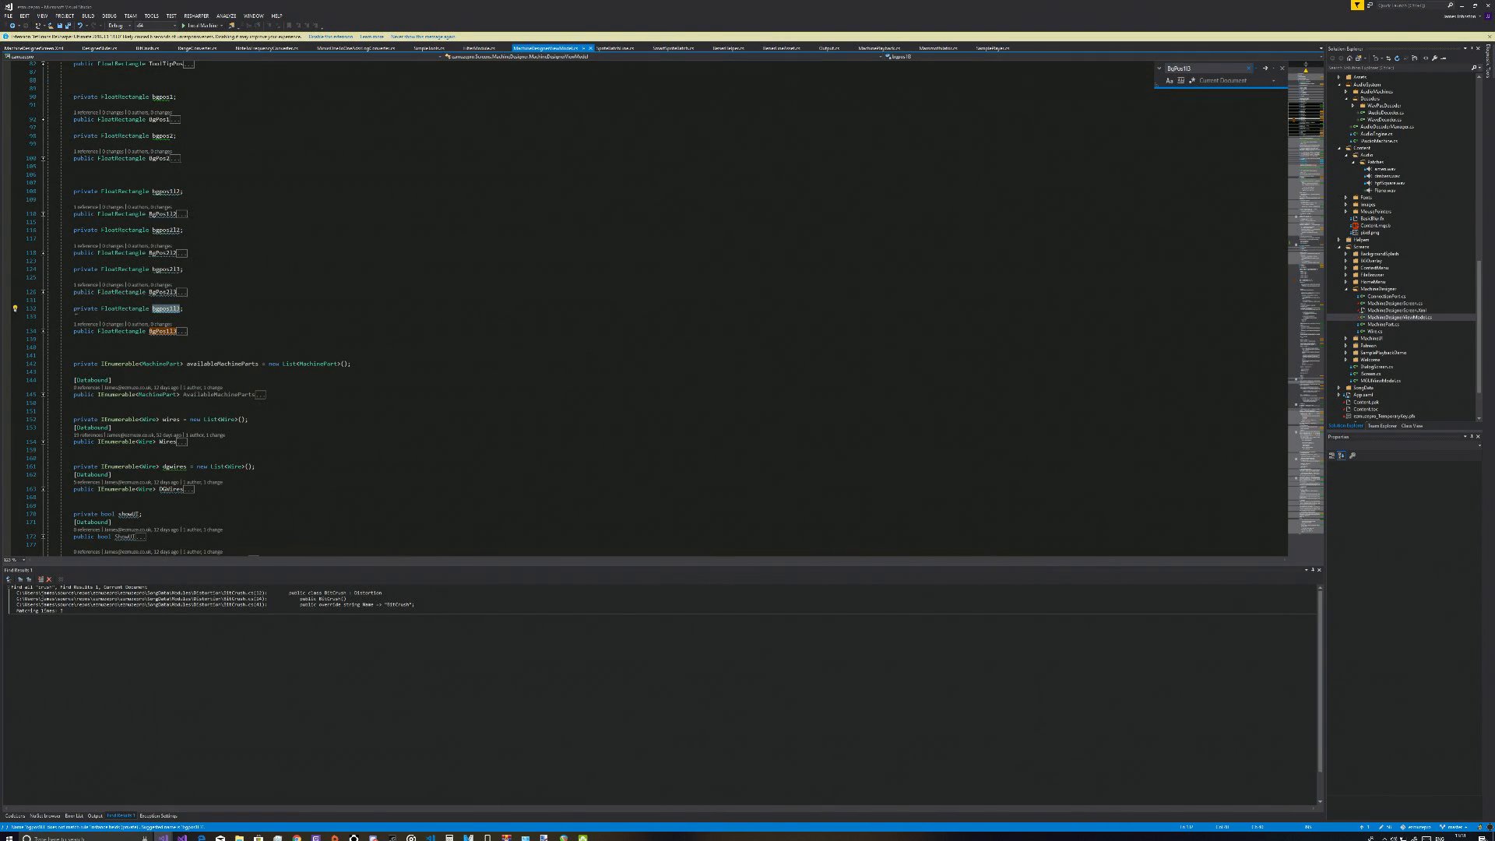
Expand the BgPos1l3 property in the view model and highlight its getter and setter
click(78, 310)
click(90, 332)
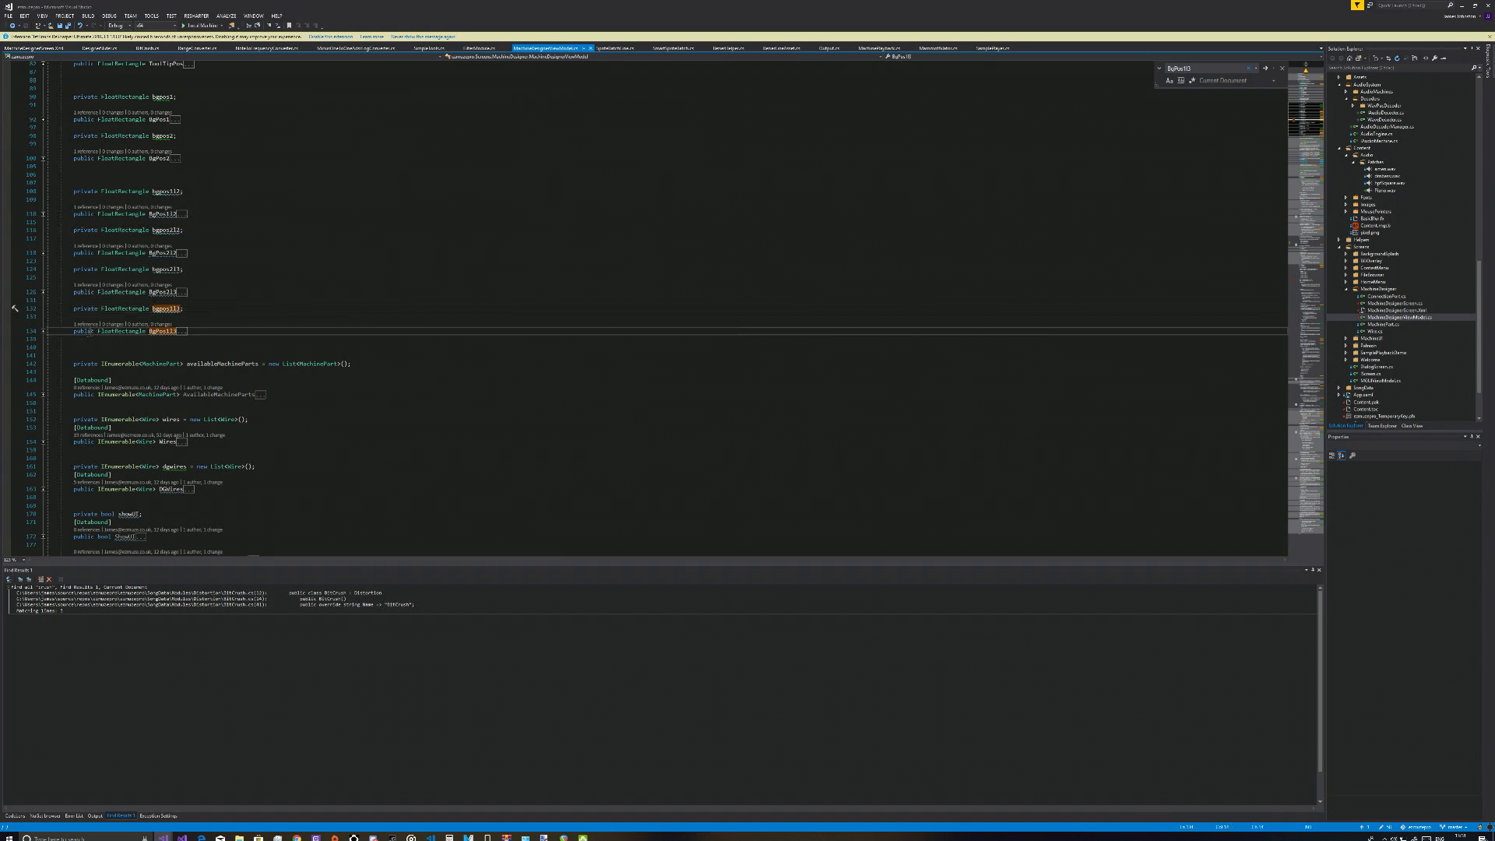
click(43, 331)
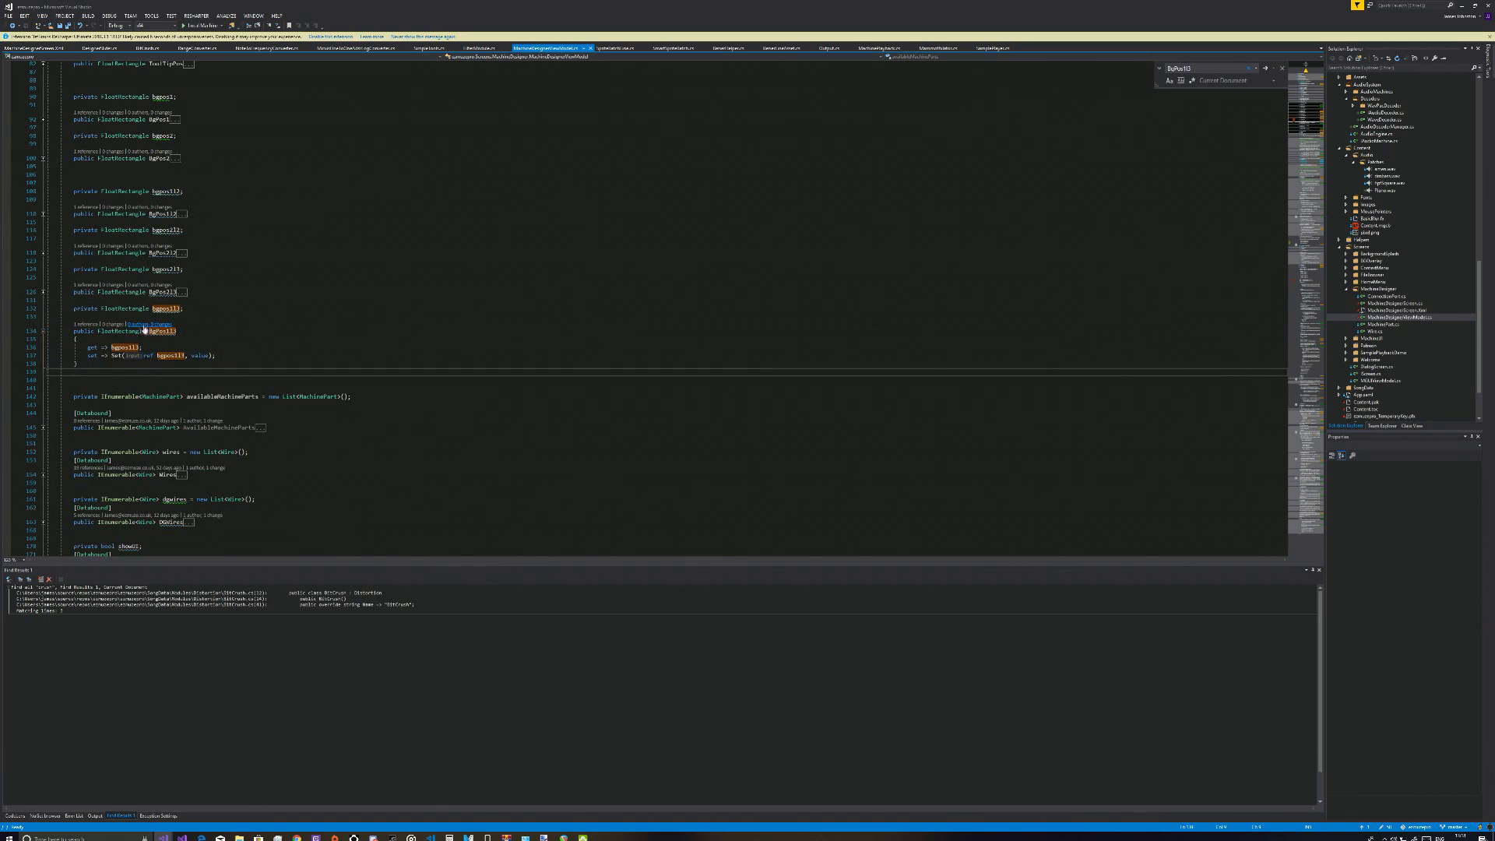
drag(83, 347, 197, 371)
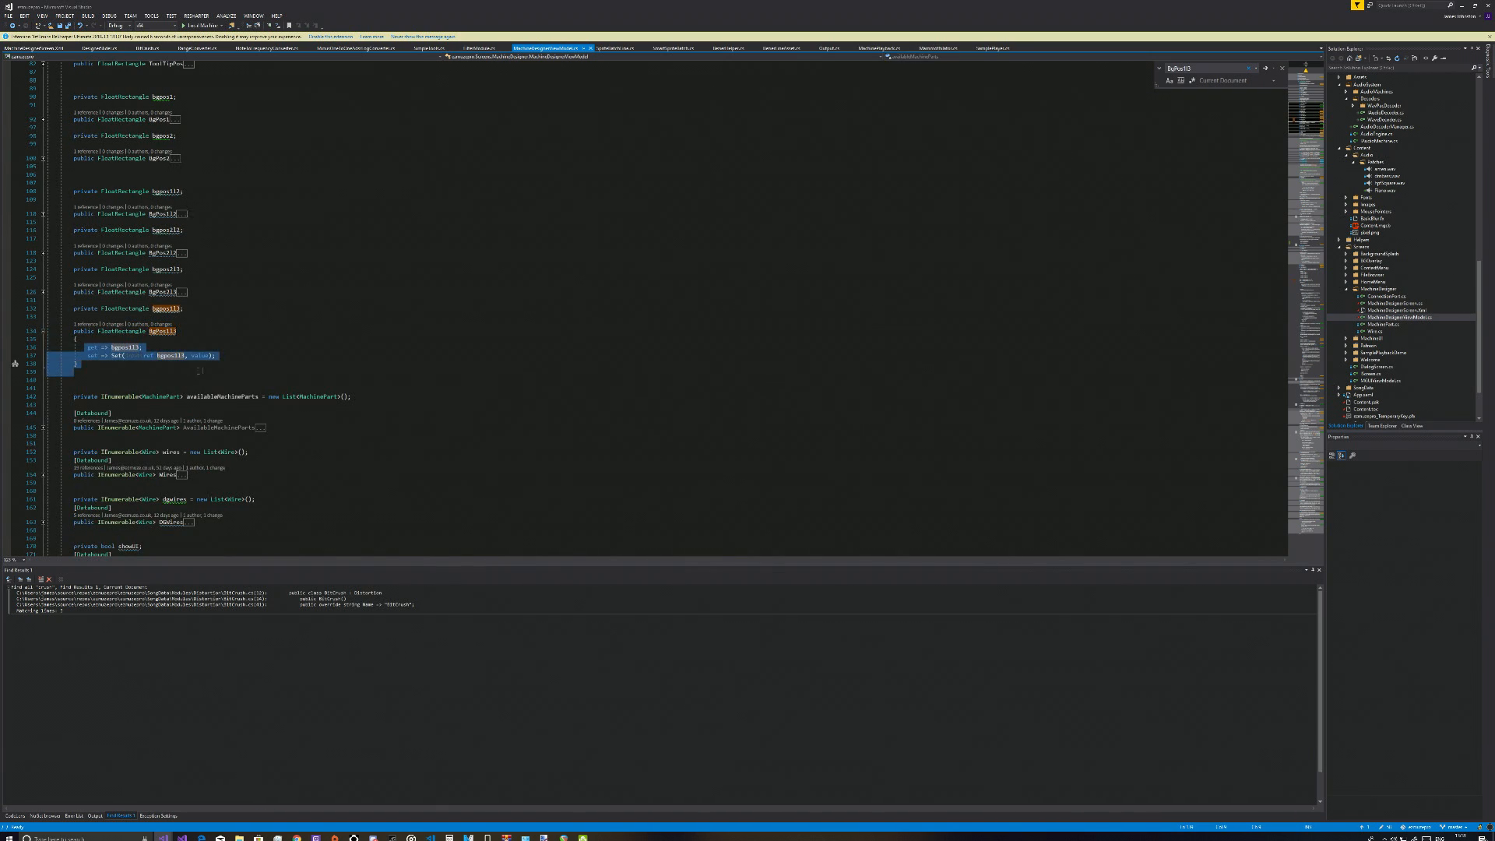
click(284, 366)
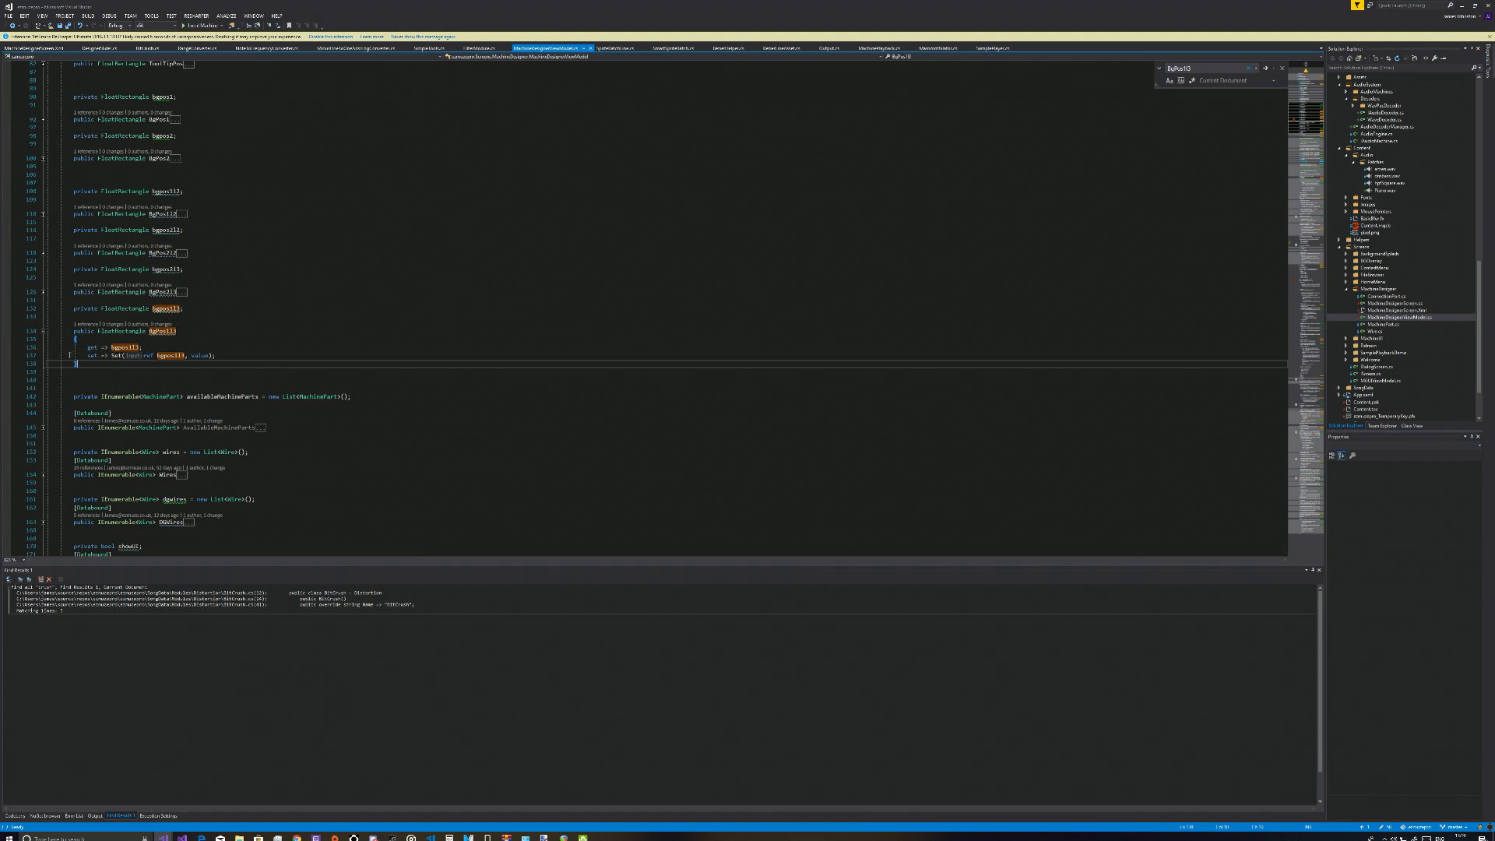
Examine how the Update method recalculates the background positions, highlighting the line that assigns BgPos1l3 a new FloatRectangle
click(85, 324)
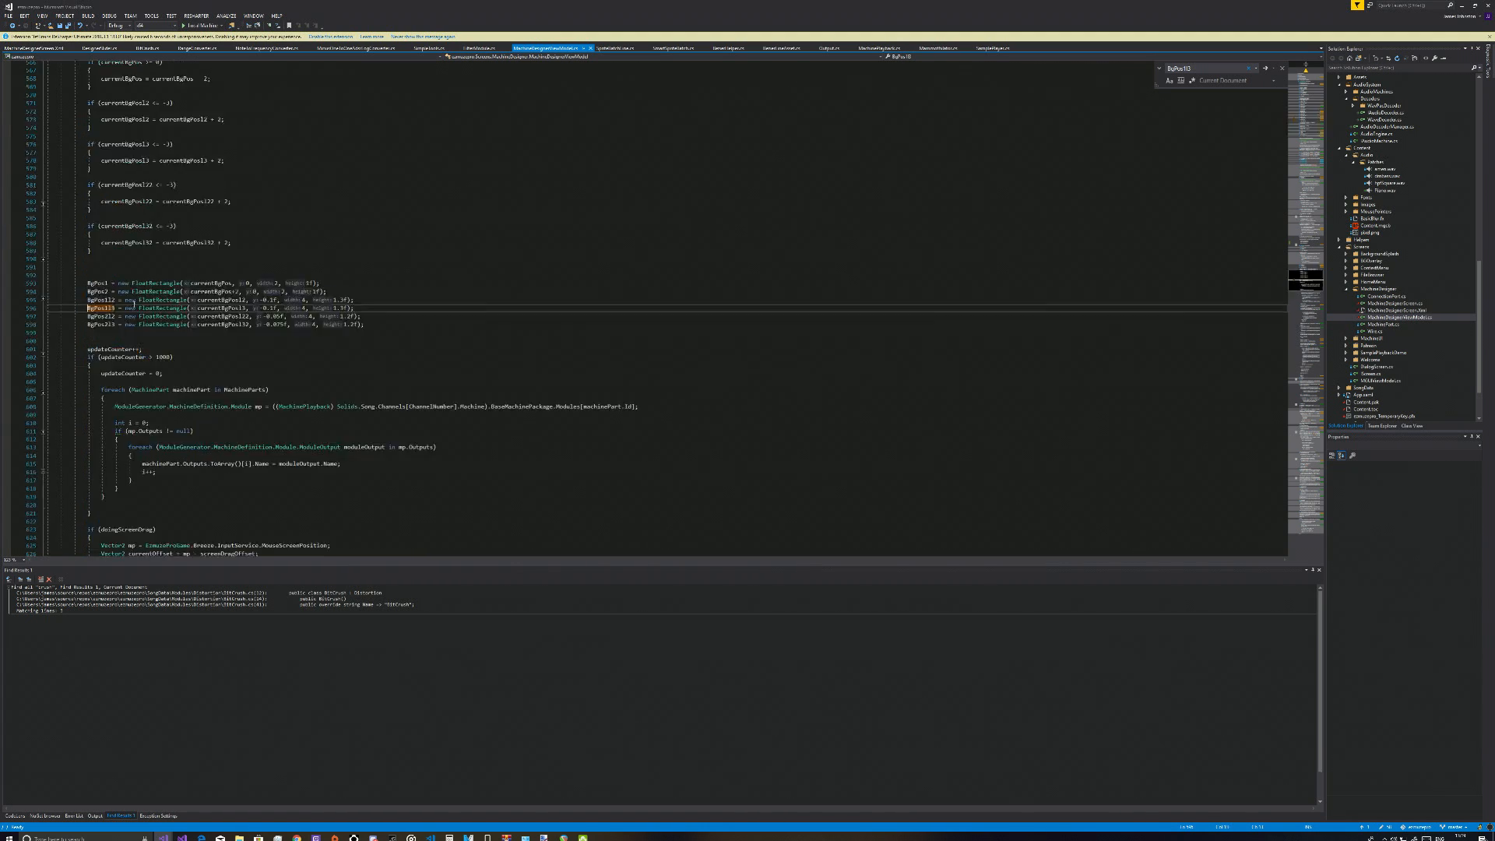
double_click(124, 302)
scroll(271, 391, up, 20)
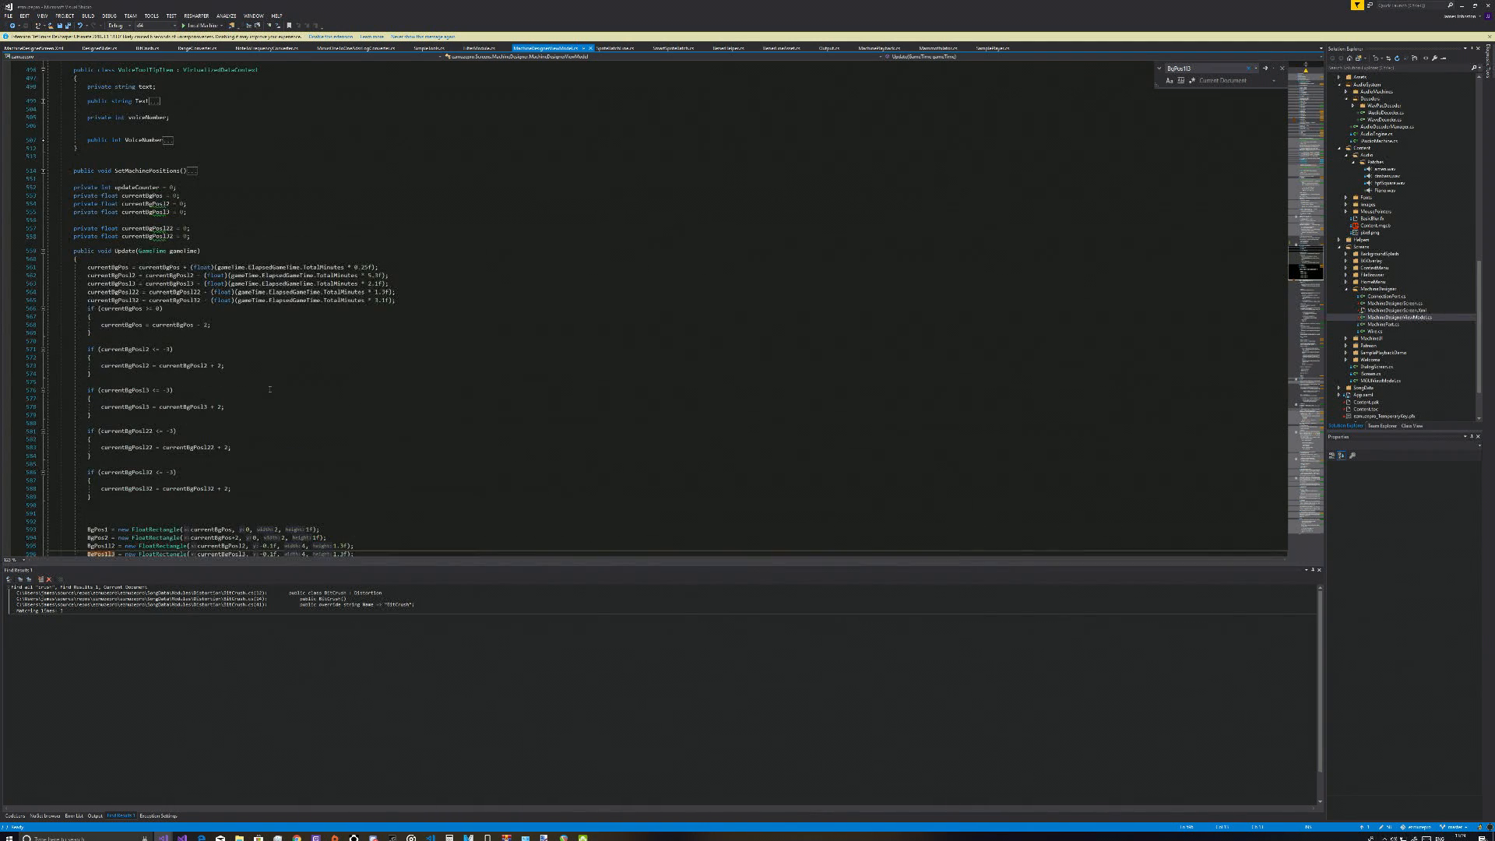
scroll(270, 389, down, 3)
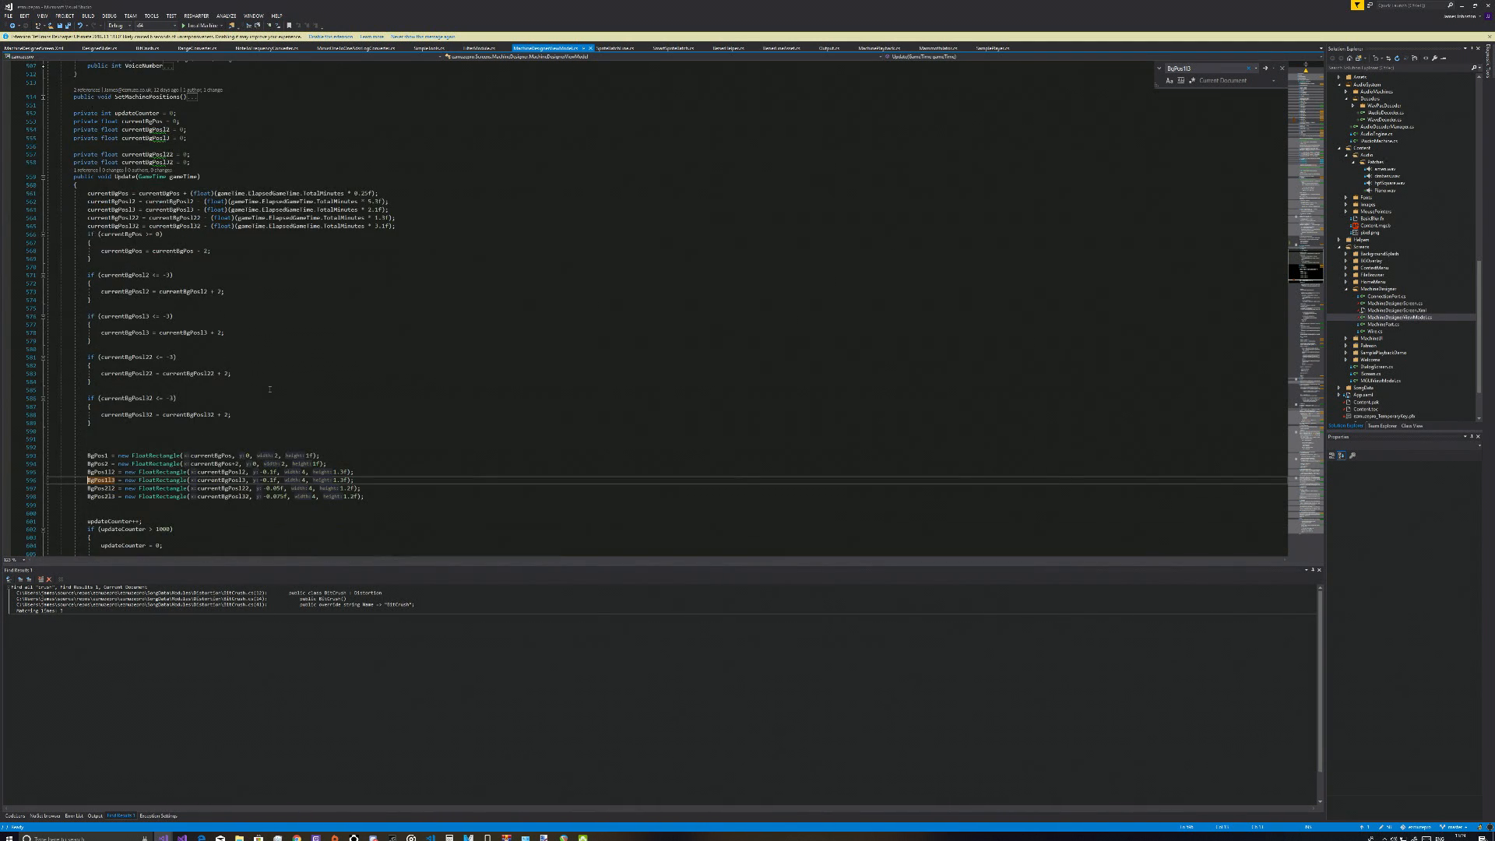
click(128, 179)
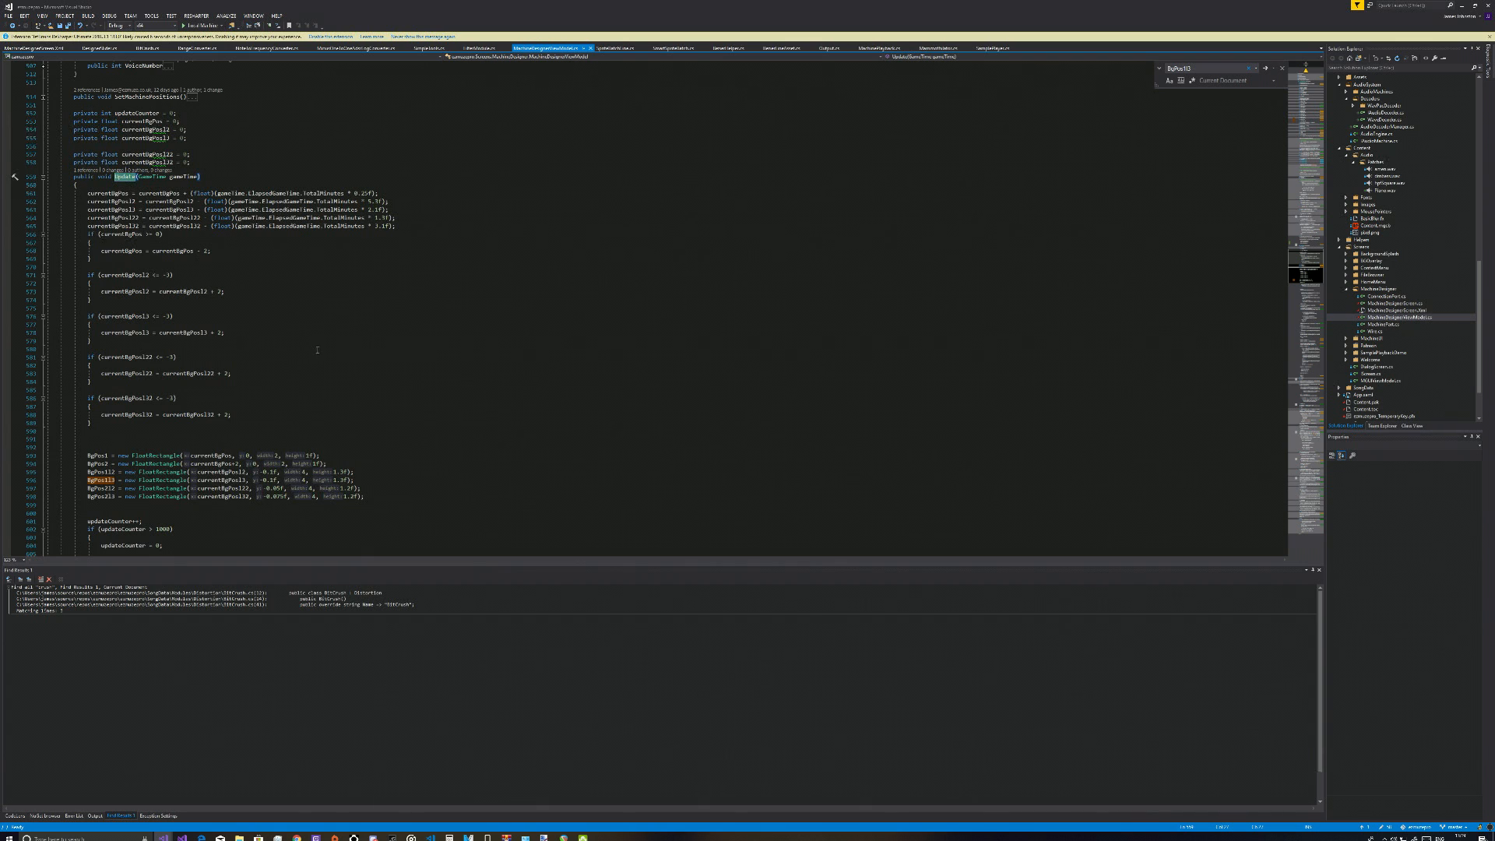
scroll(318, 352, down, 2)
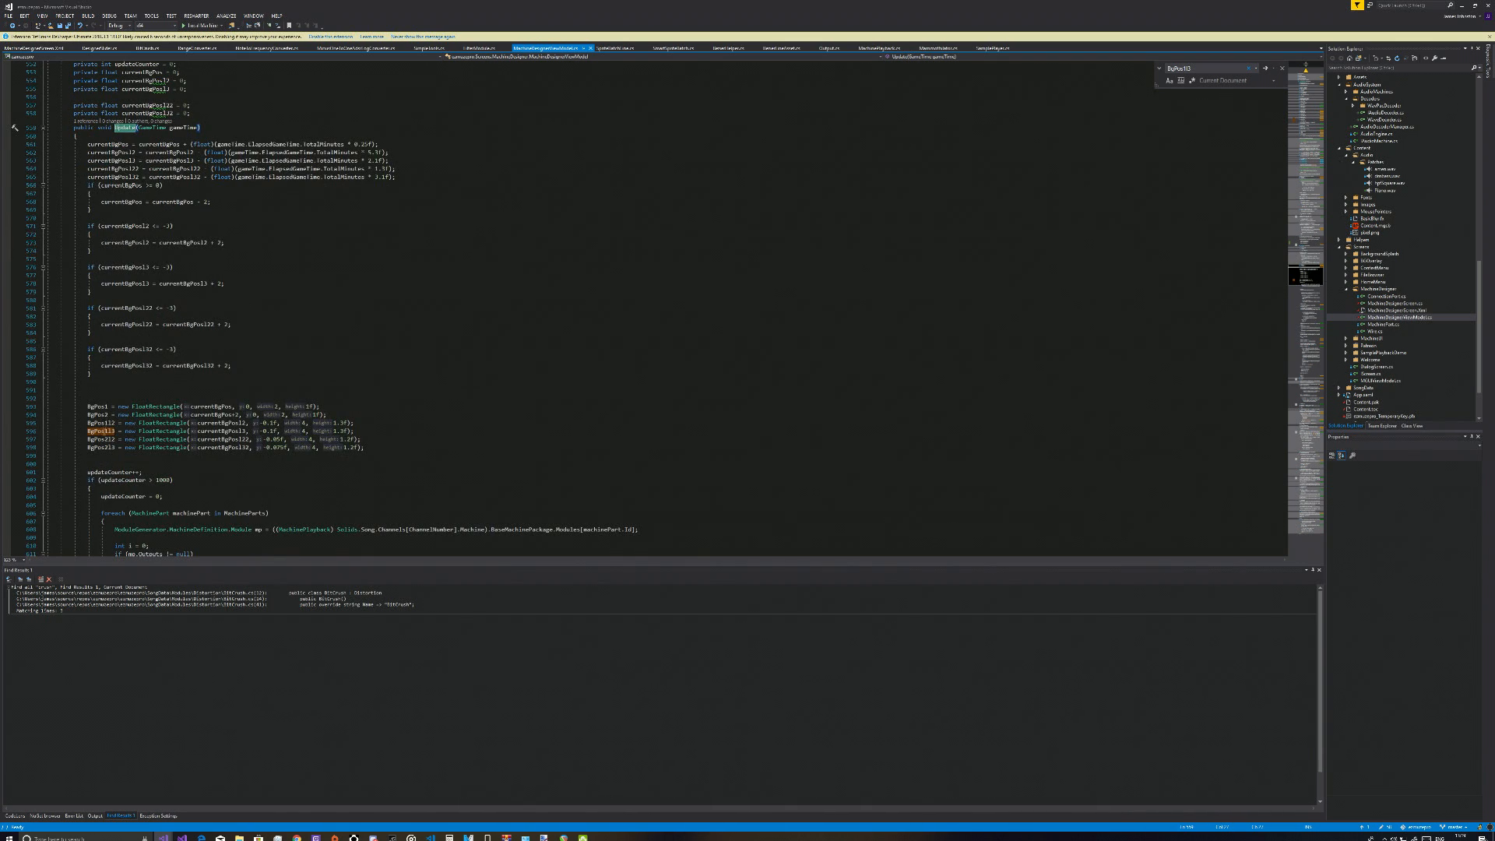
double_click(104, 433)
double_click(217, 433)
drag(366, 432, 78, 432)
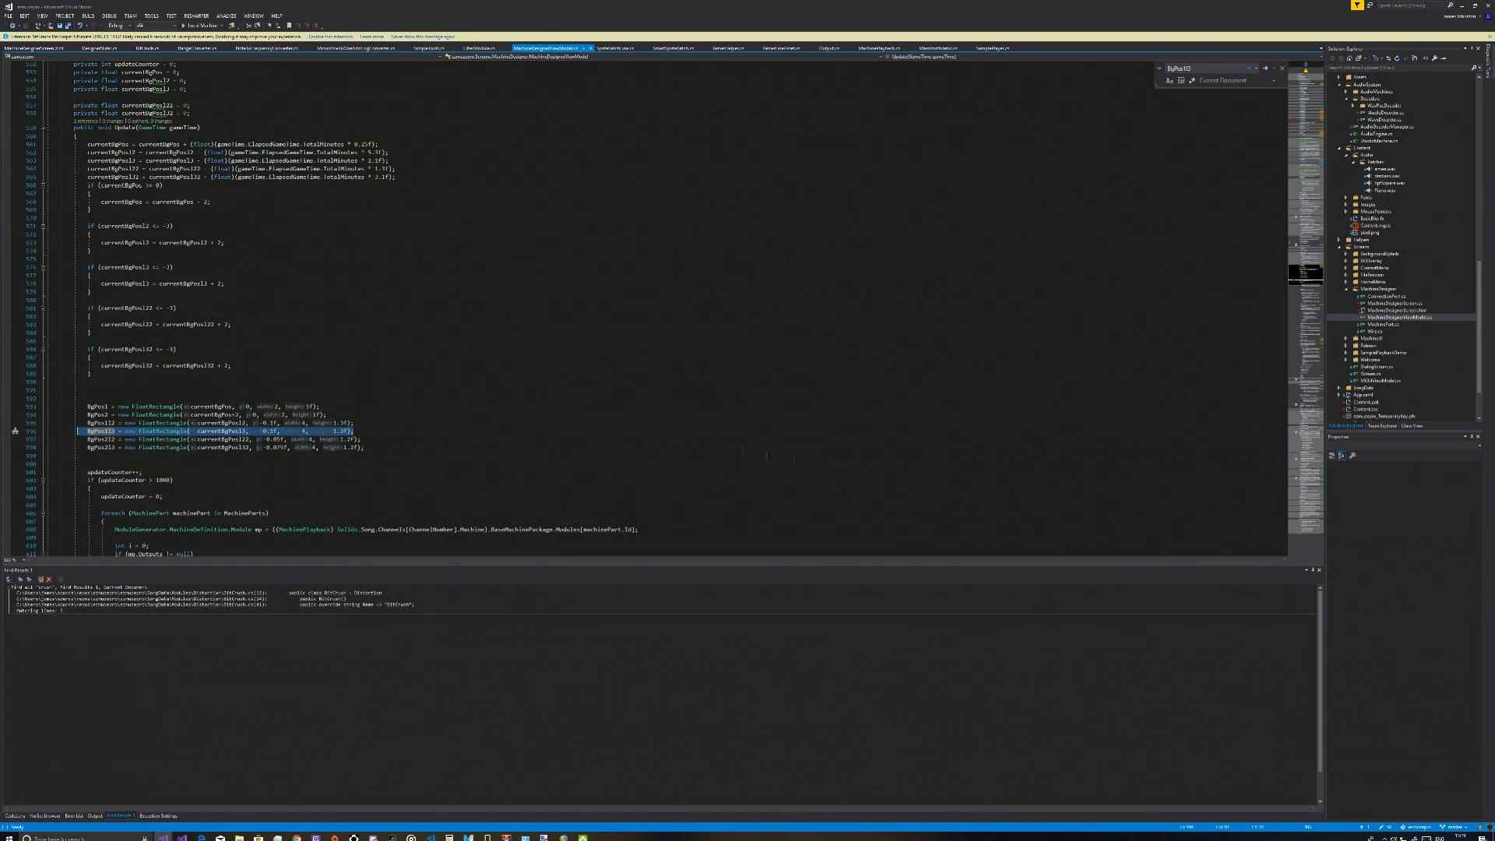
Return to MachineDesignerScreen.Xml and view the remaining markup down to the GroupAsset lines at its end
double_click(1365, 311)
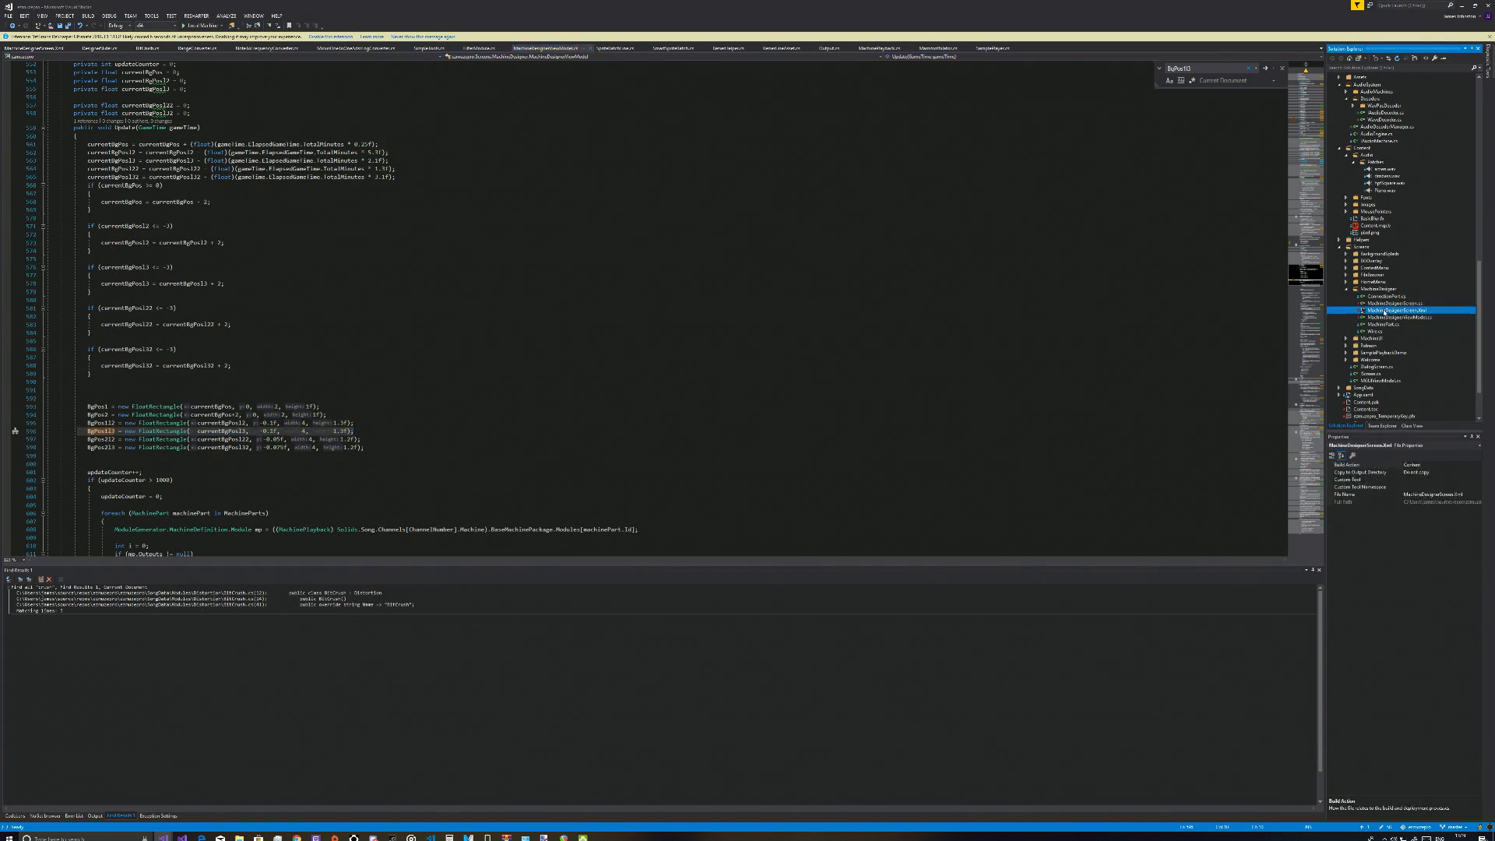
scroll(477, 408, down, 5)
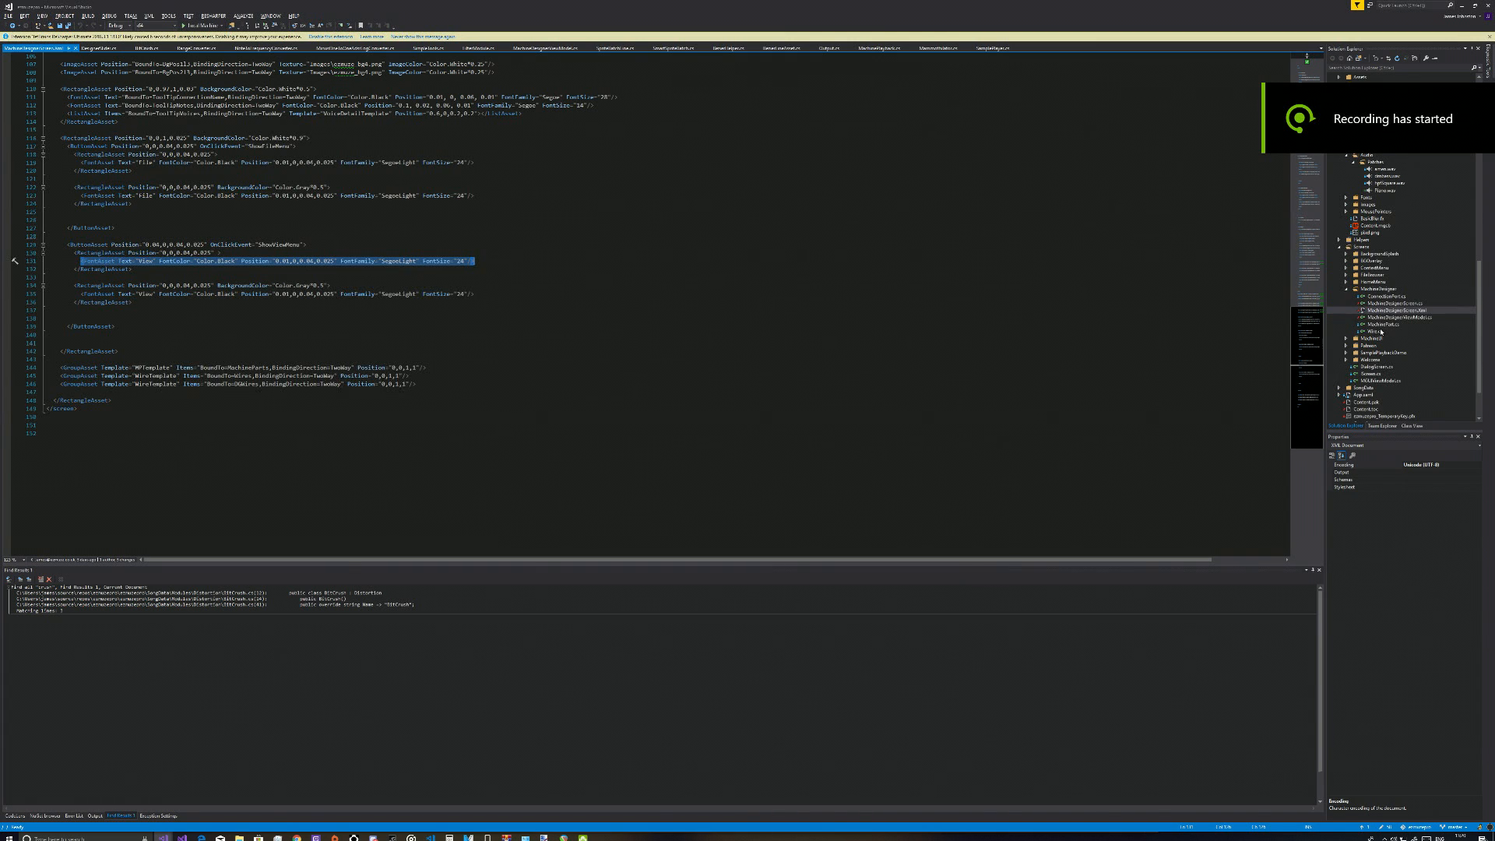
scroll(1385, 331, up, 2)
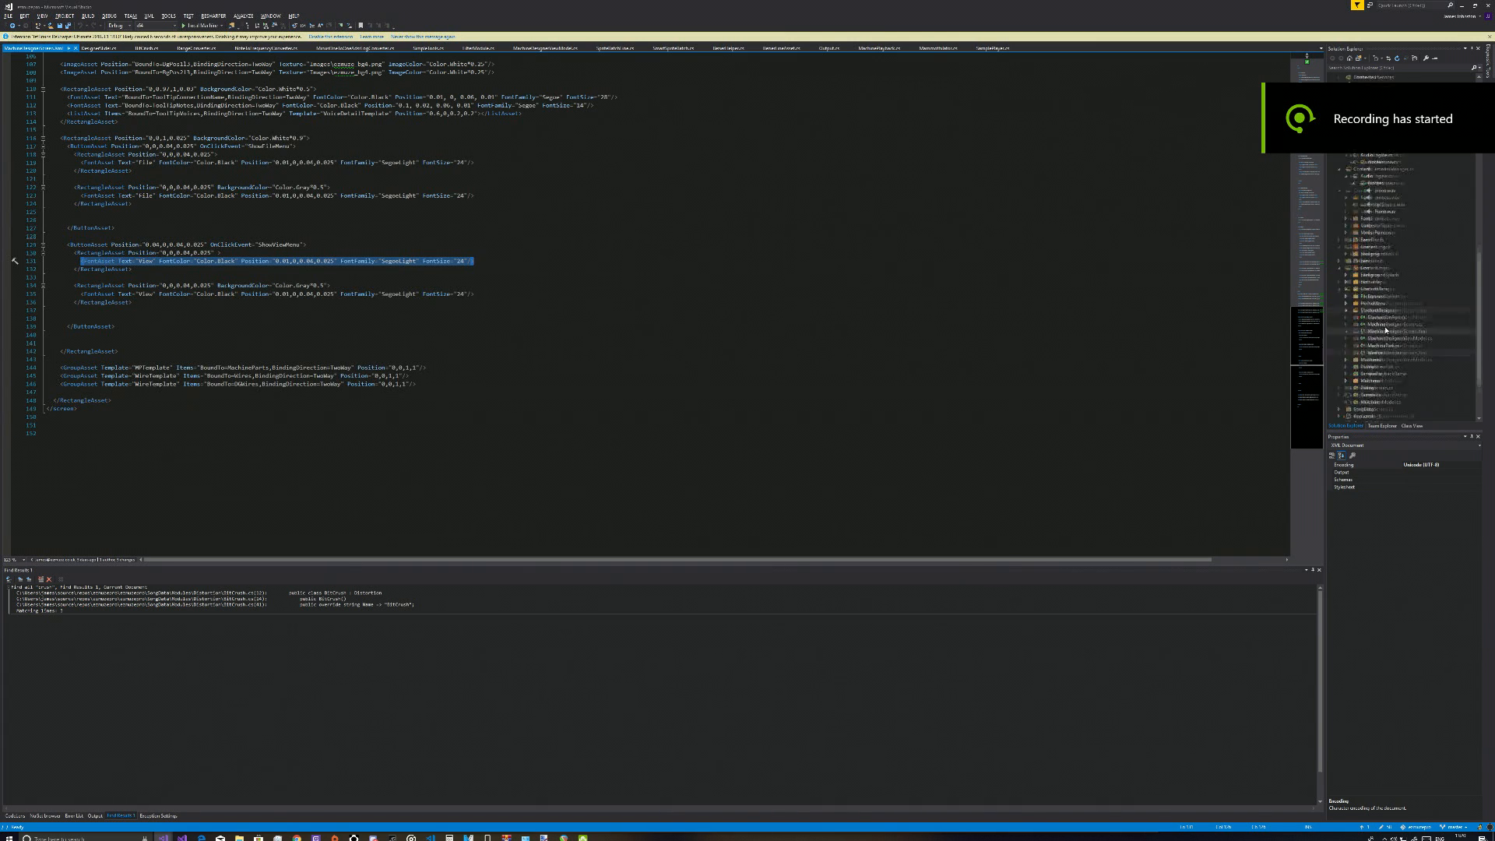
Collapse the Screens folder and expand SongData in the solution to show the module source files
scroll(1386, 331, up, 5)
scroll(1385, 331, down, 8)
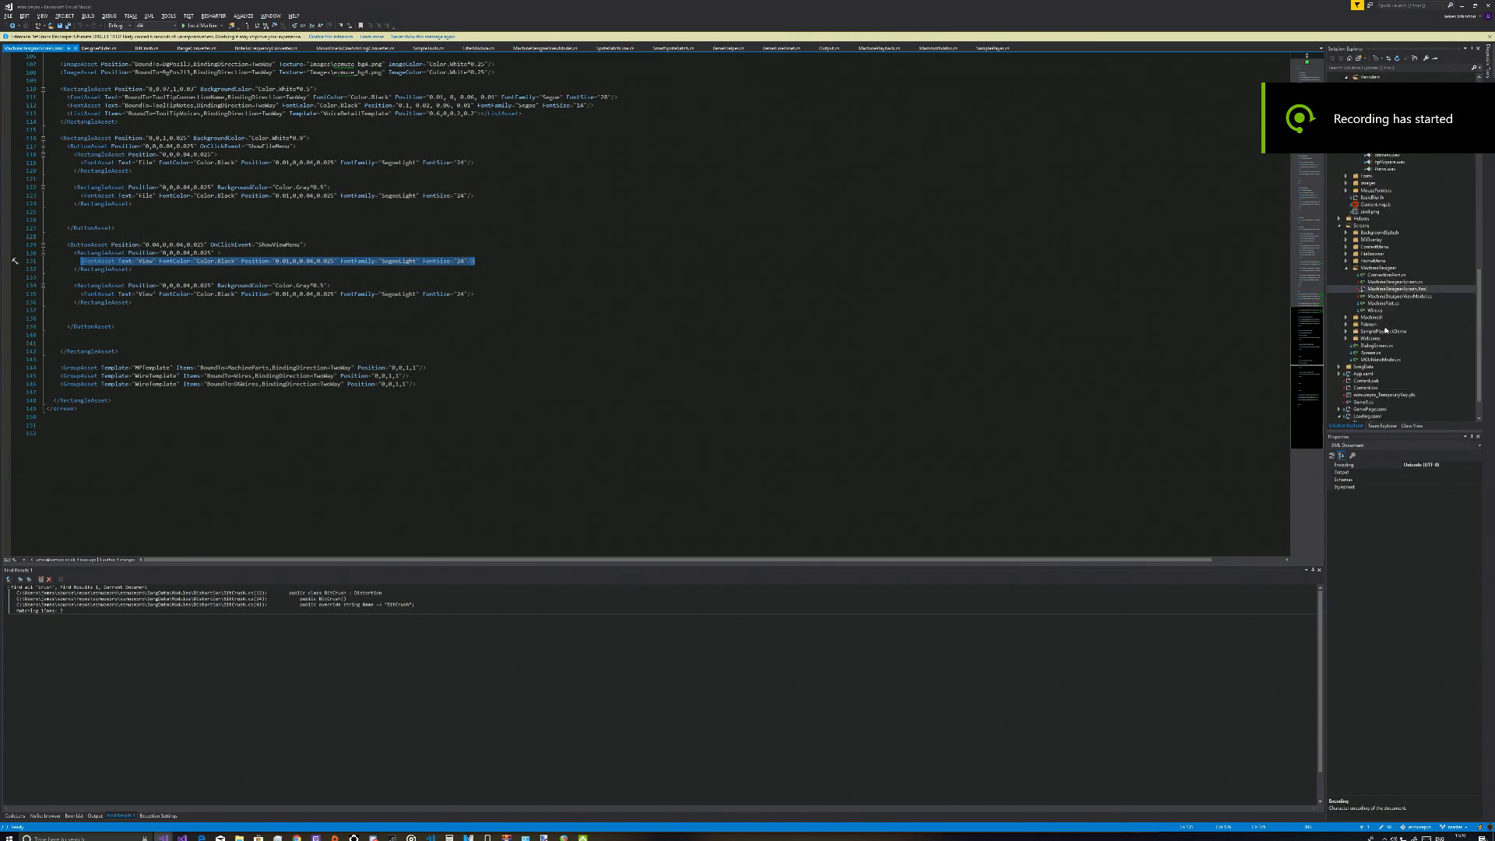
scroll(1386, 330, down, 1)
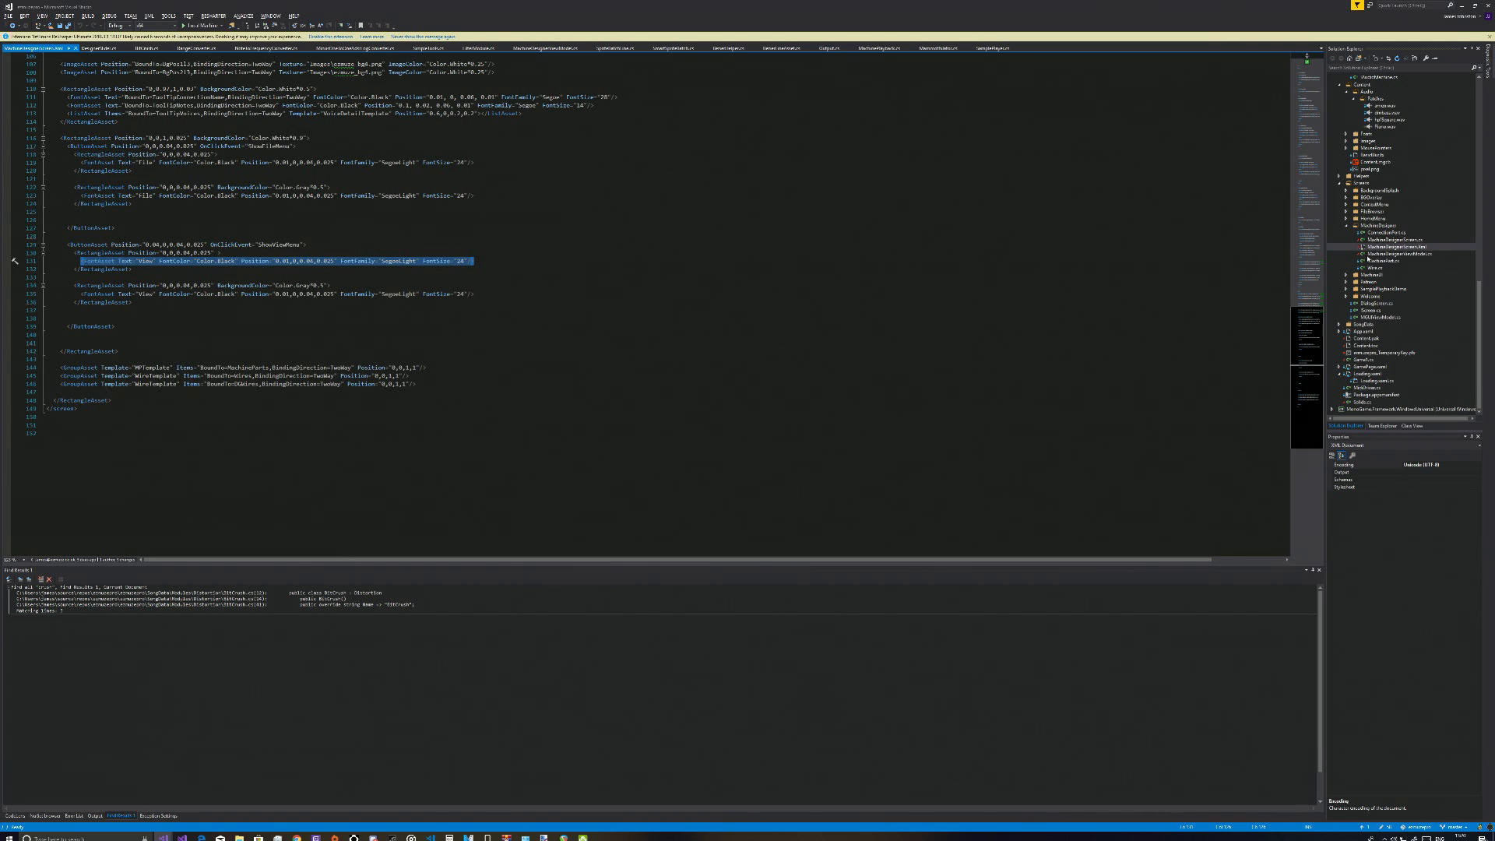
click(1340, 183)
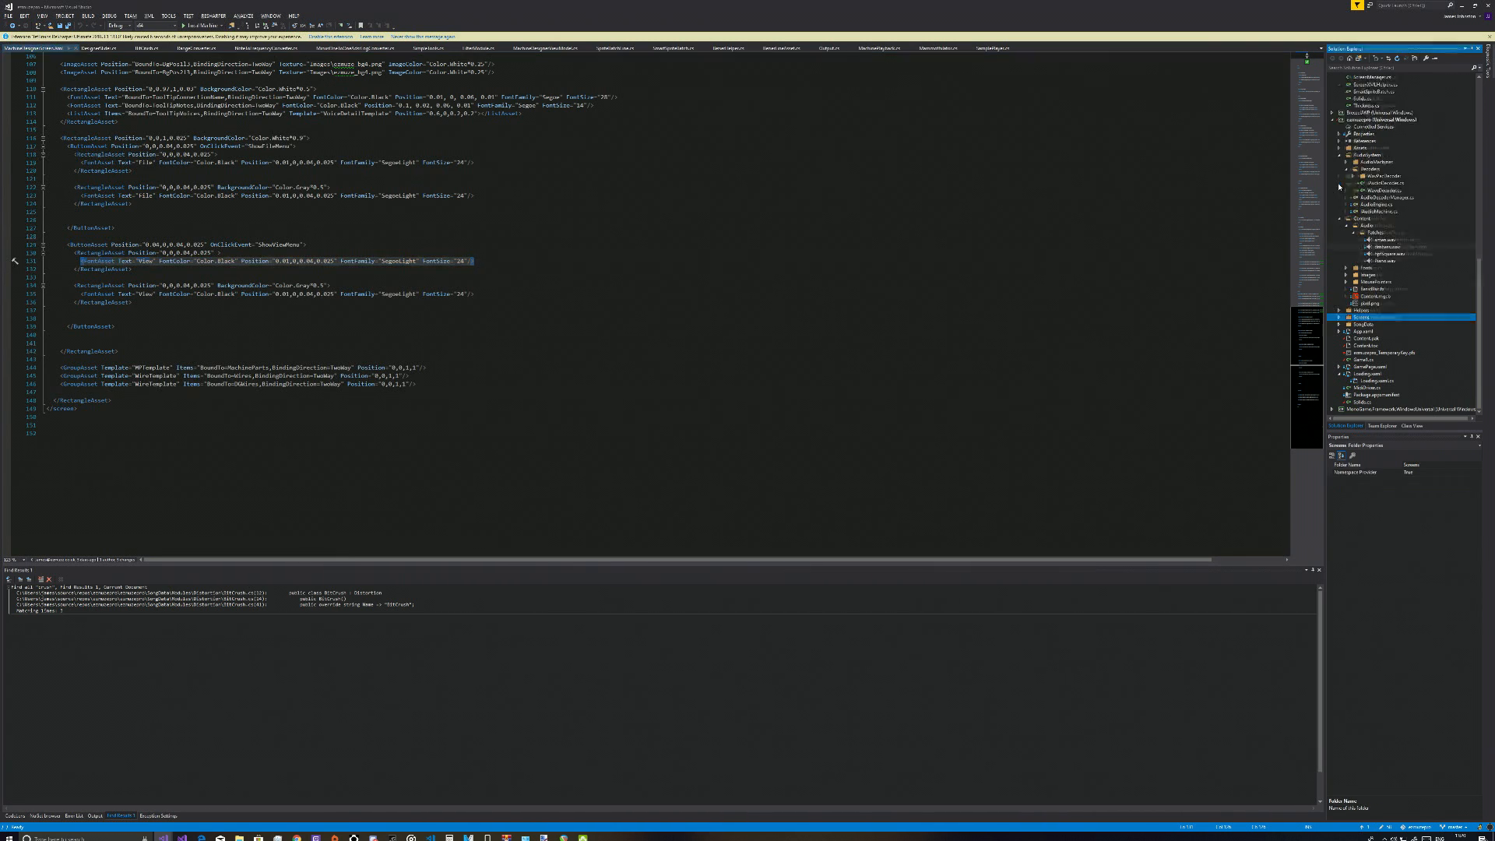
double_click(1363, 324)
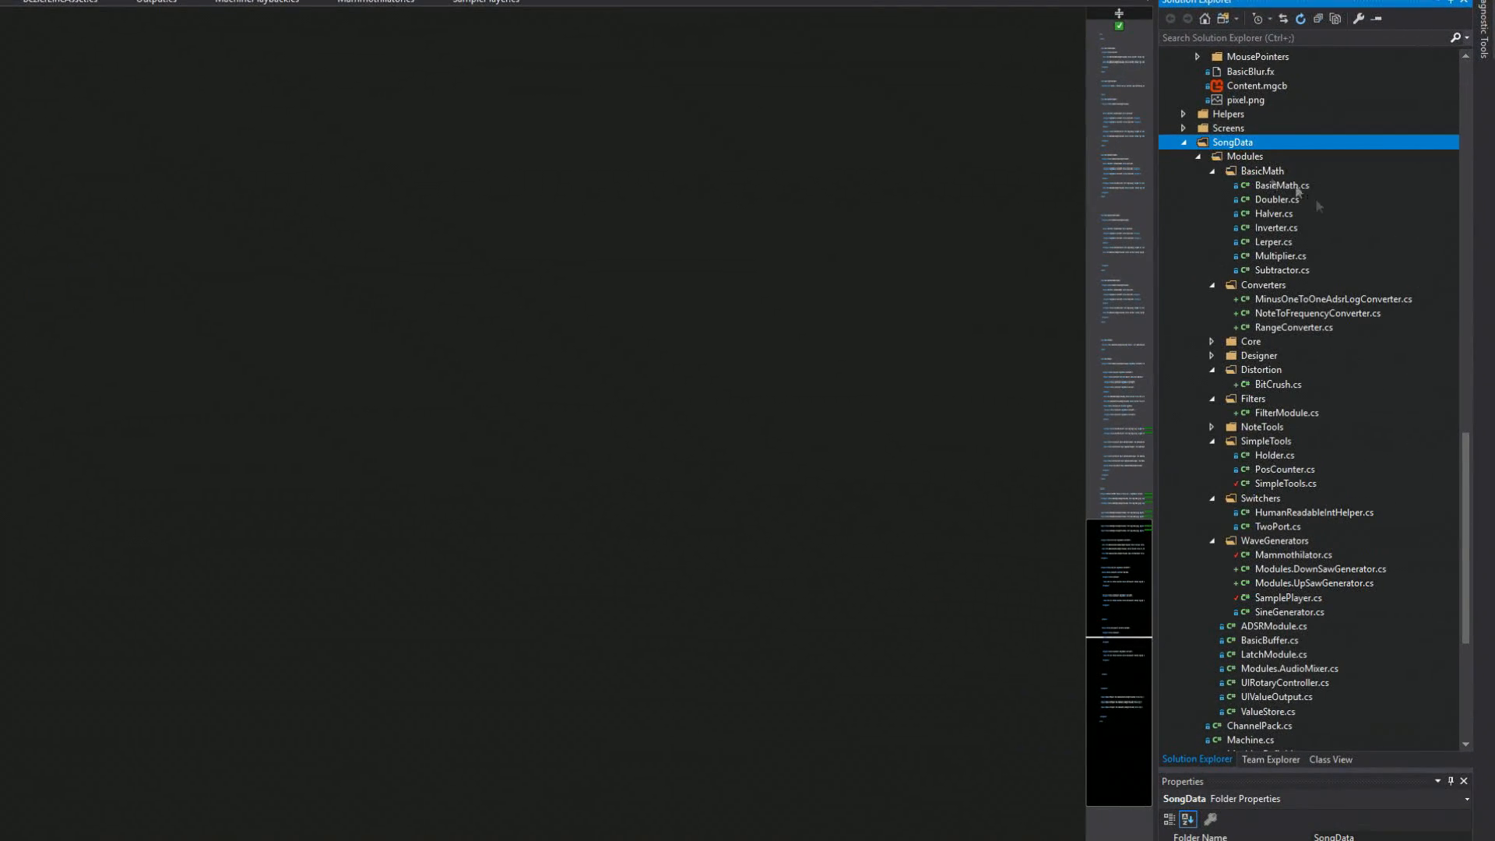
scroll(1243, 391, up, 1)
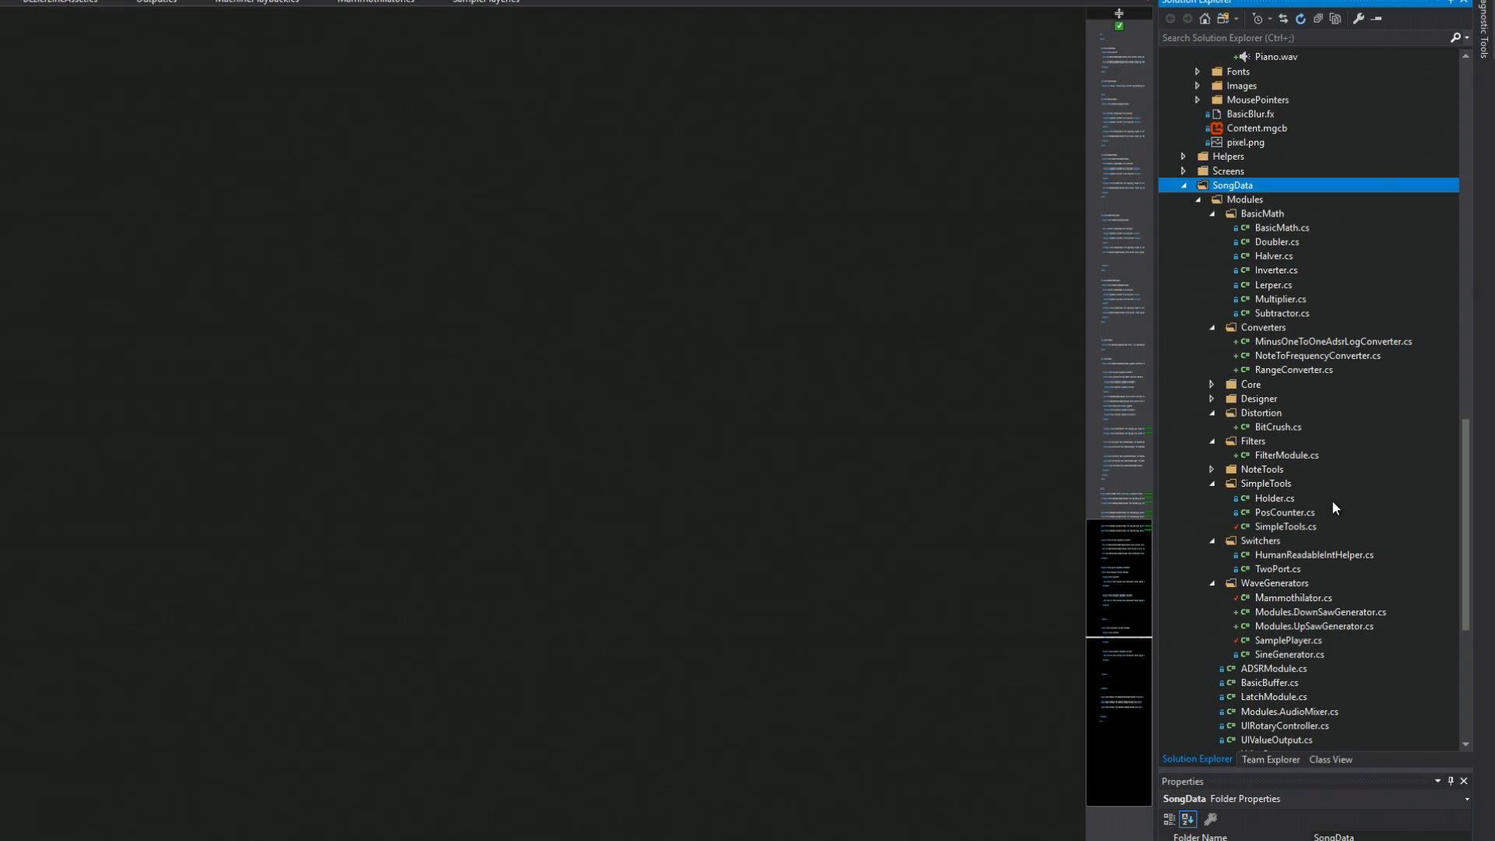
Open Lerper.cs from the BasicMath folder and highlight its BasicMath base class and Inputs array
click(1263, 284)
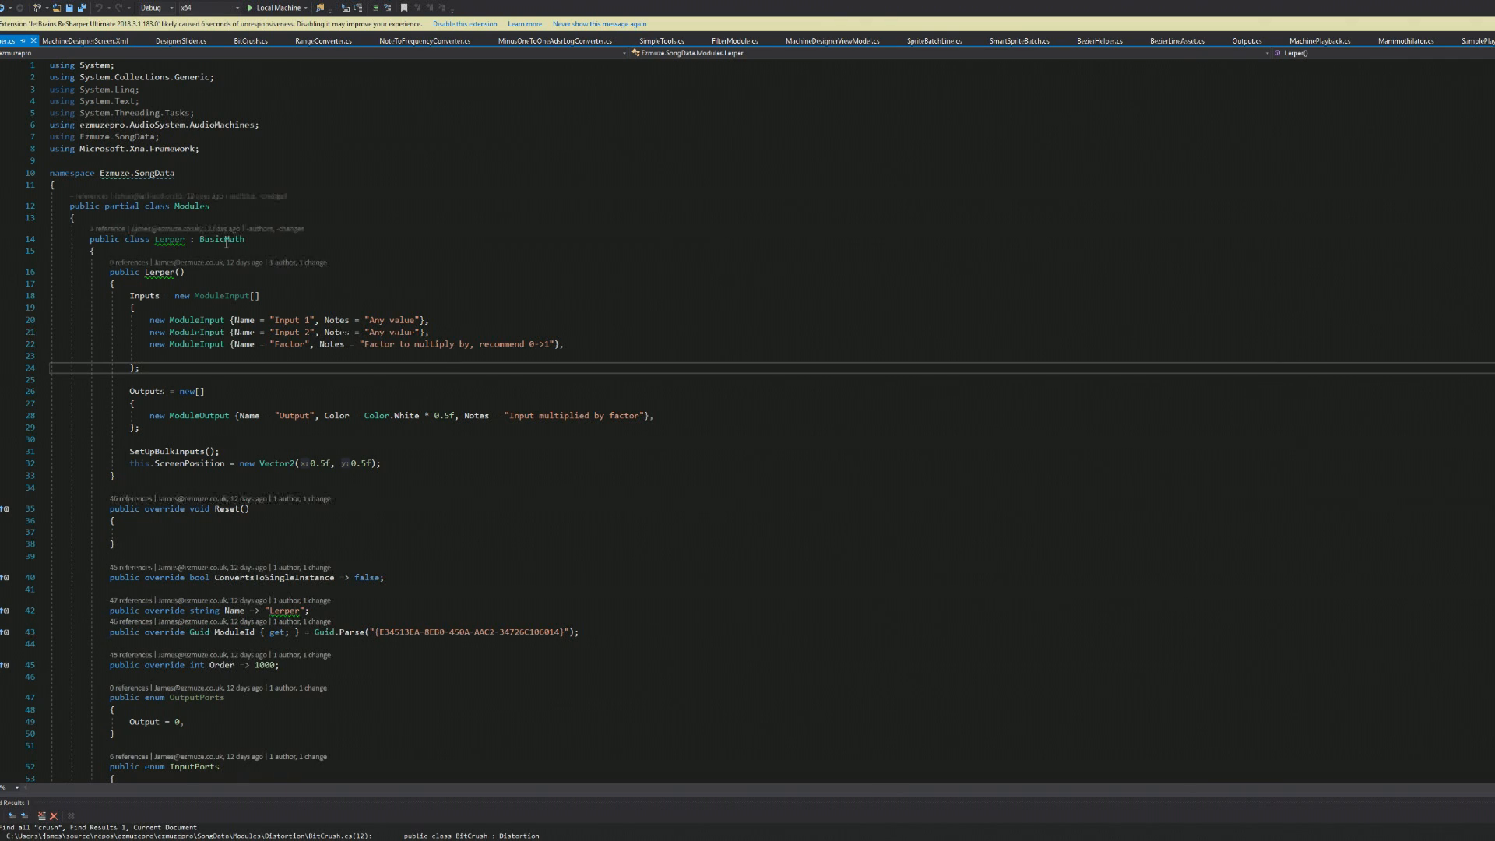
double_click(222, 239)
click(190, 374)
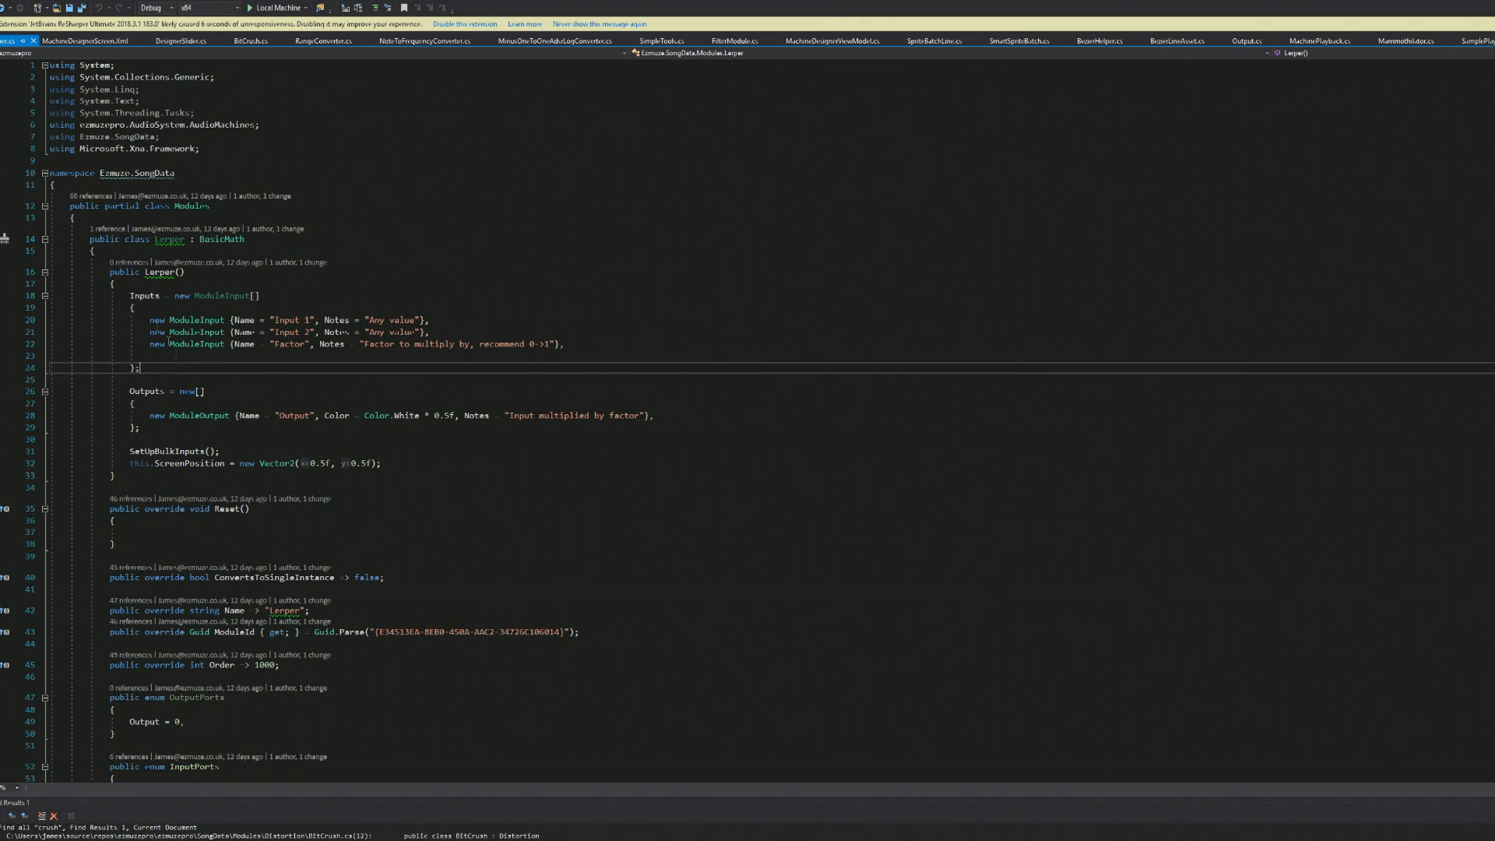
drag(127, 296, 127, 388)
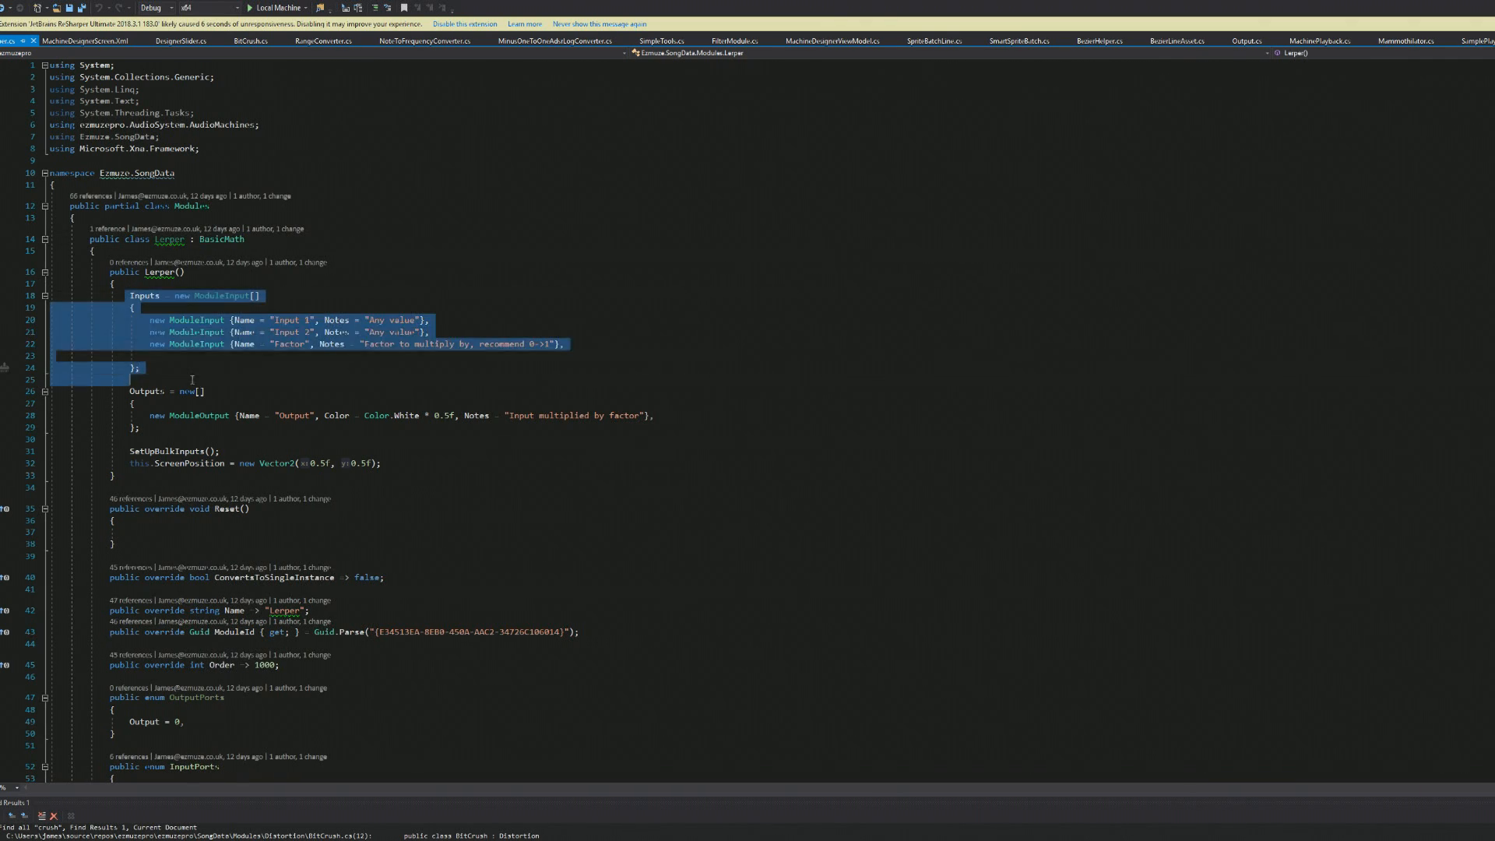
click(389, 438)
Highlight the Name and ModuleId overrides of the Lerper class
scroll(269, 549, down, 4)
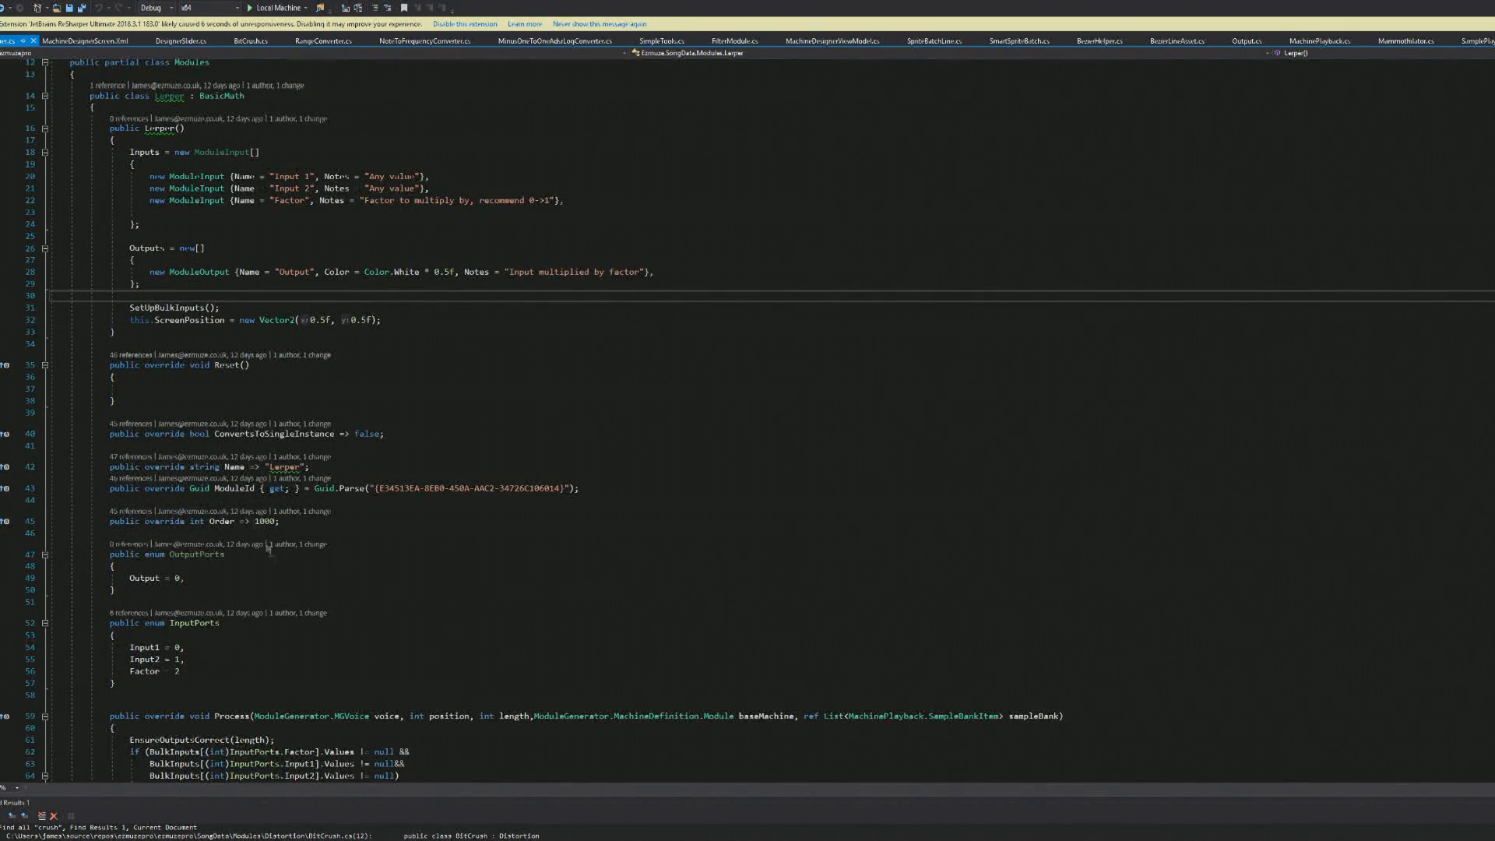
click(297, 468)
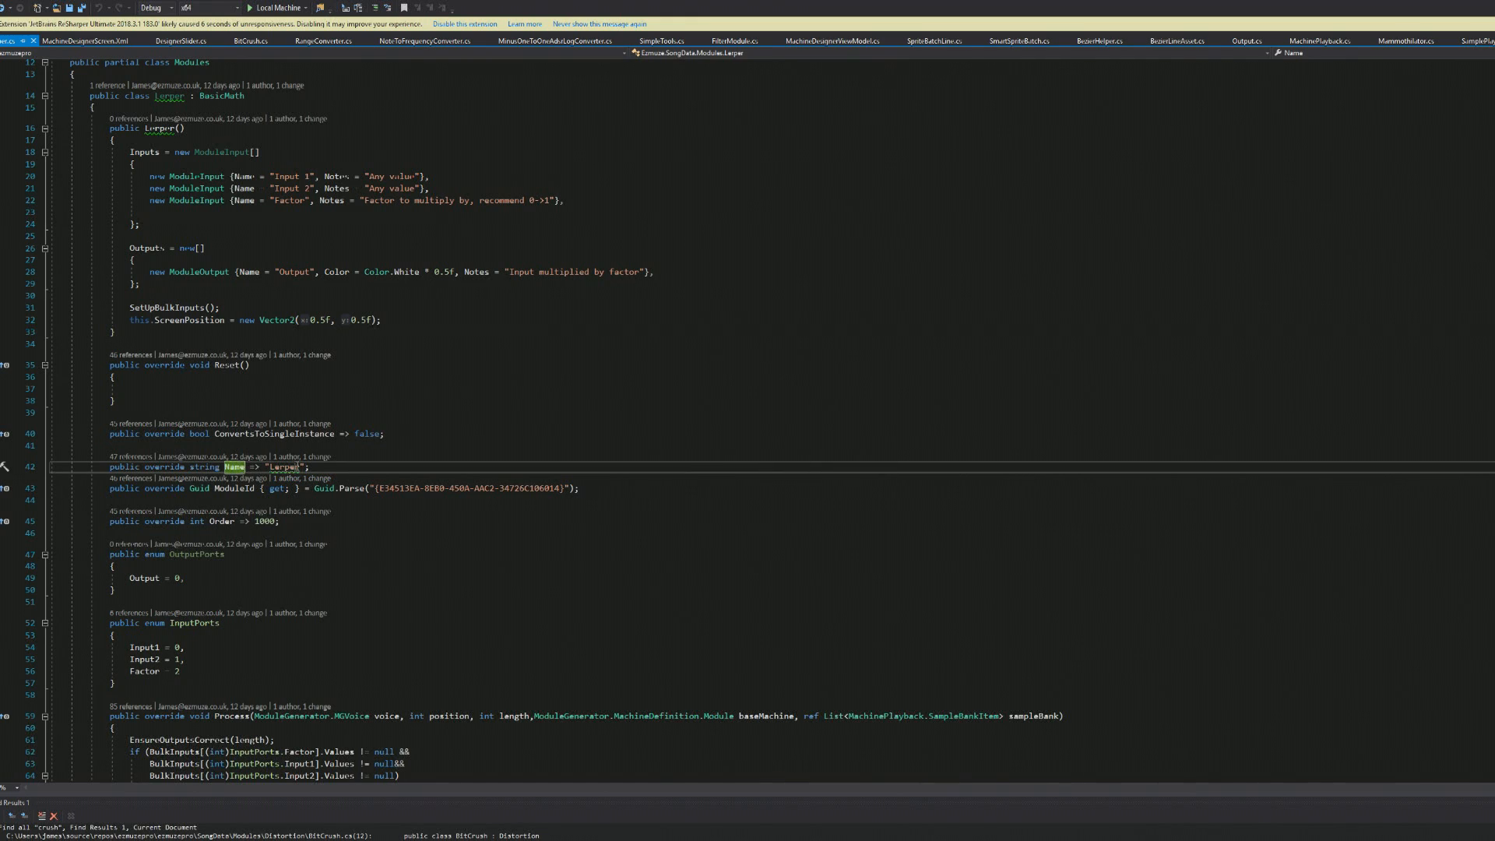
double_click(297, 467)
drag(588, 493, 50, 489)
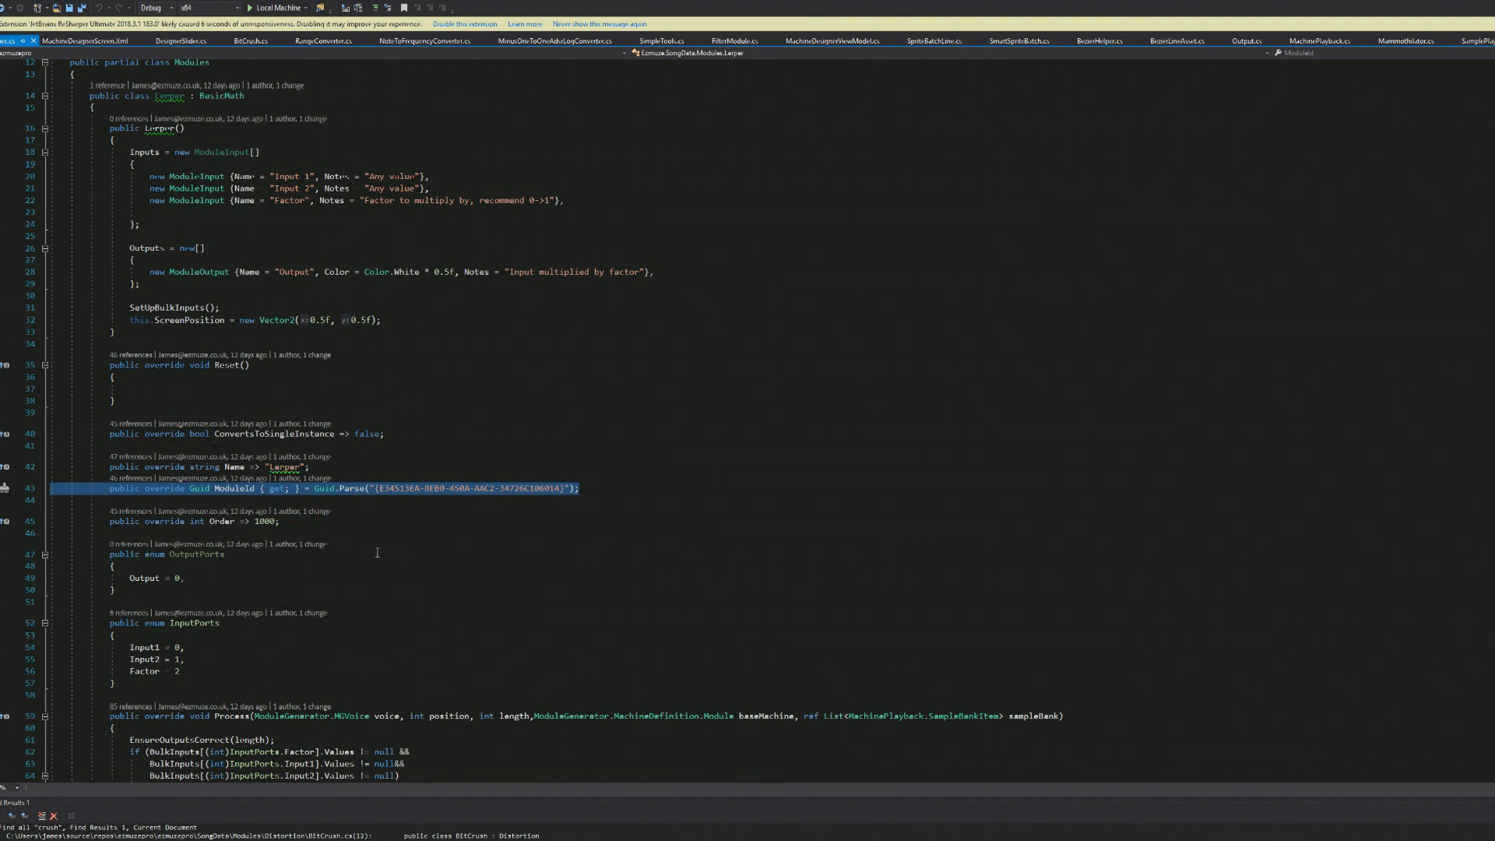
Highlight the OutputPorts and InputPorts enums and the input checks with the MathHelper.Lerp loop in the Process method
scroll(308, 506, down, 3)
scroll(306, 499, down, 1)
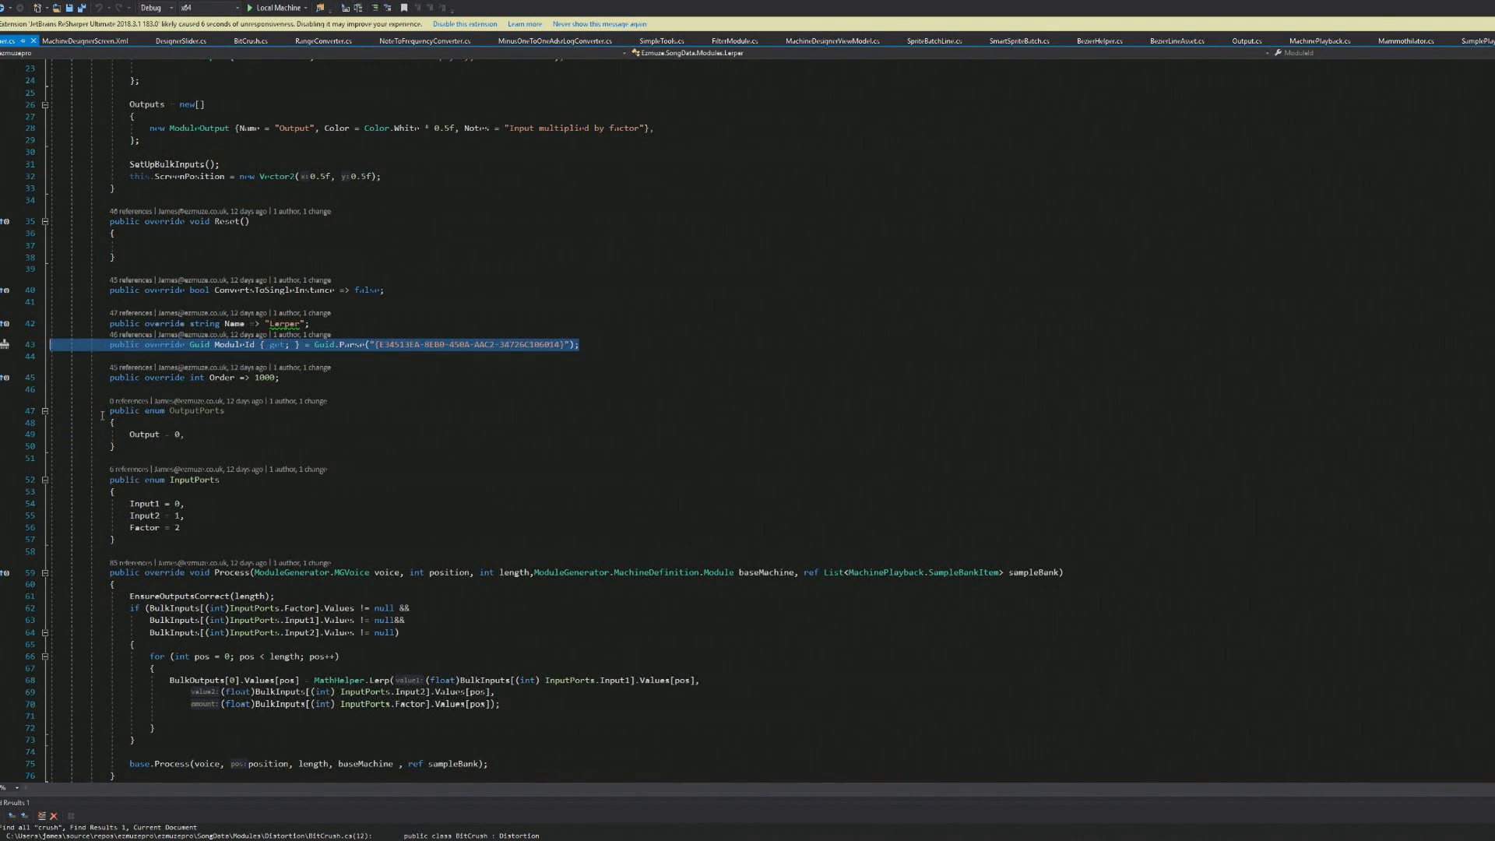
drag(102, 415, 193, 549)
click(289, 526)
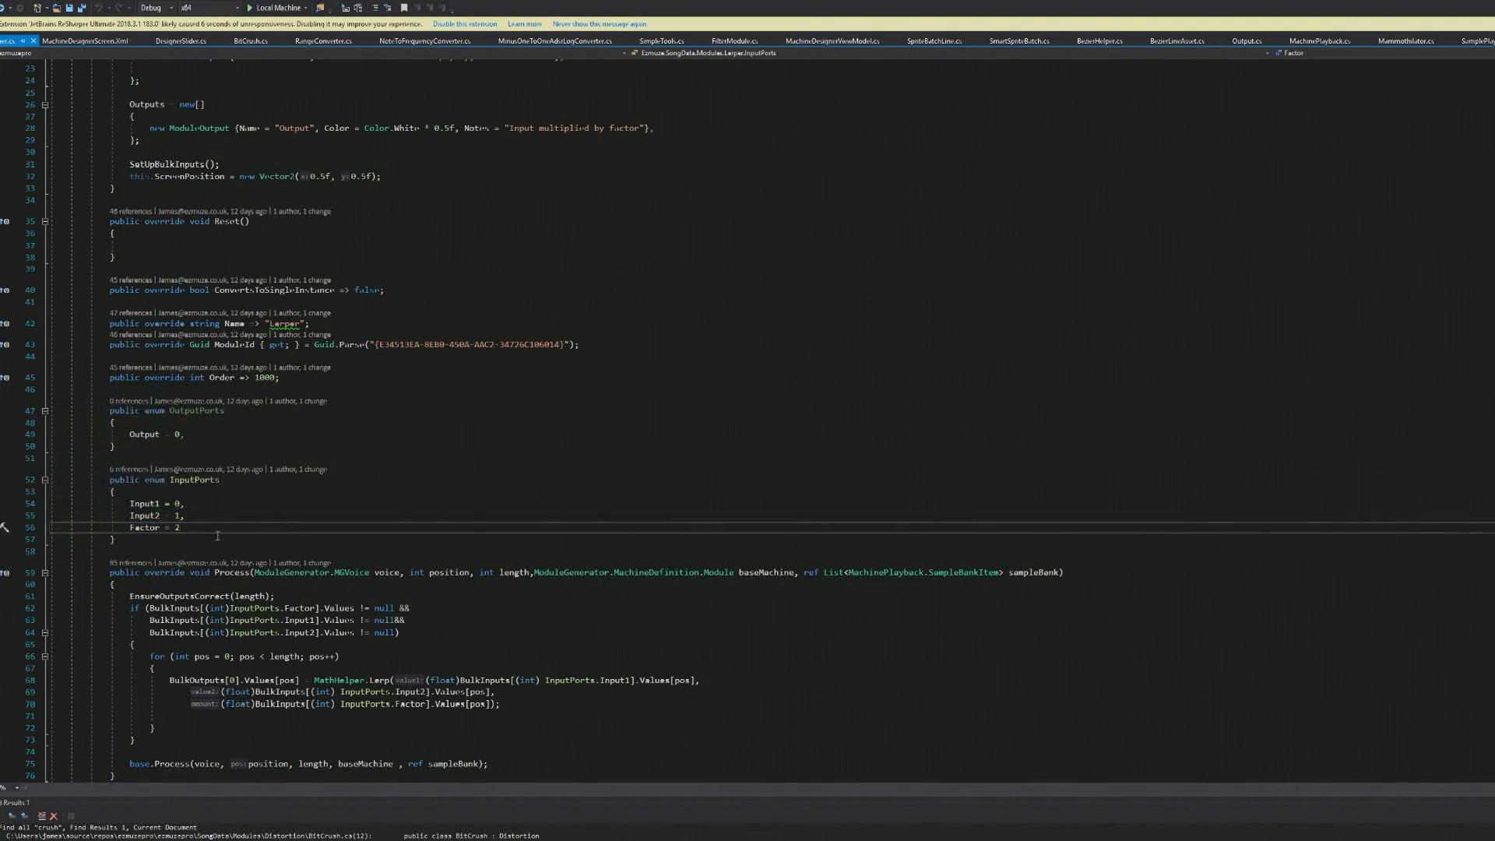
scroll(298, 504, down, 3)
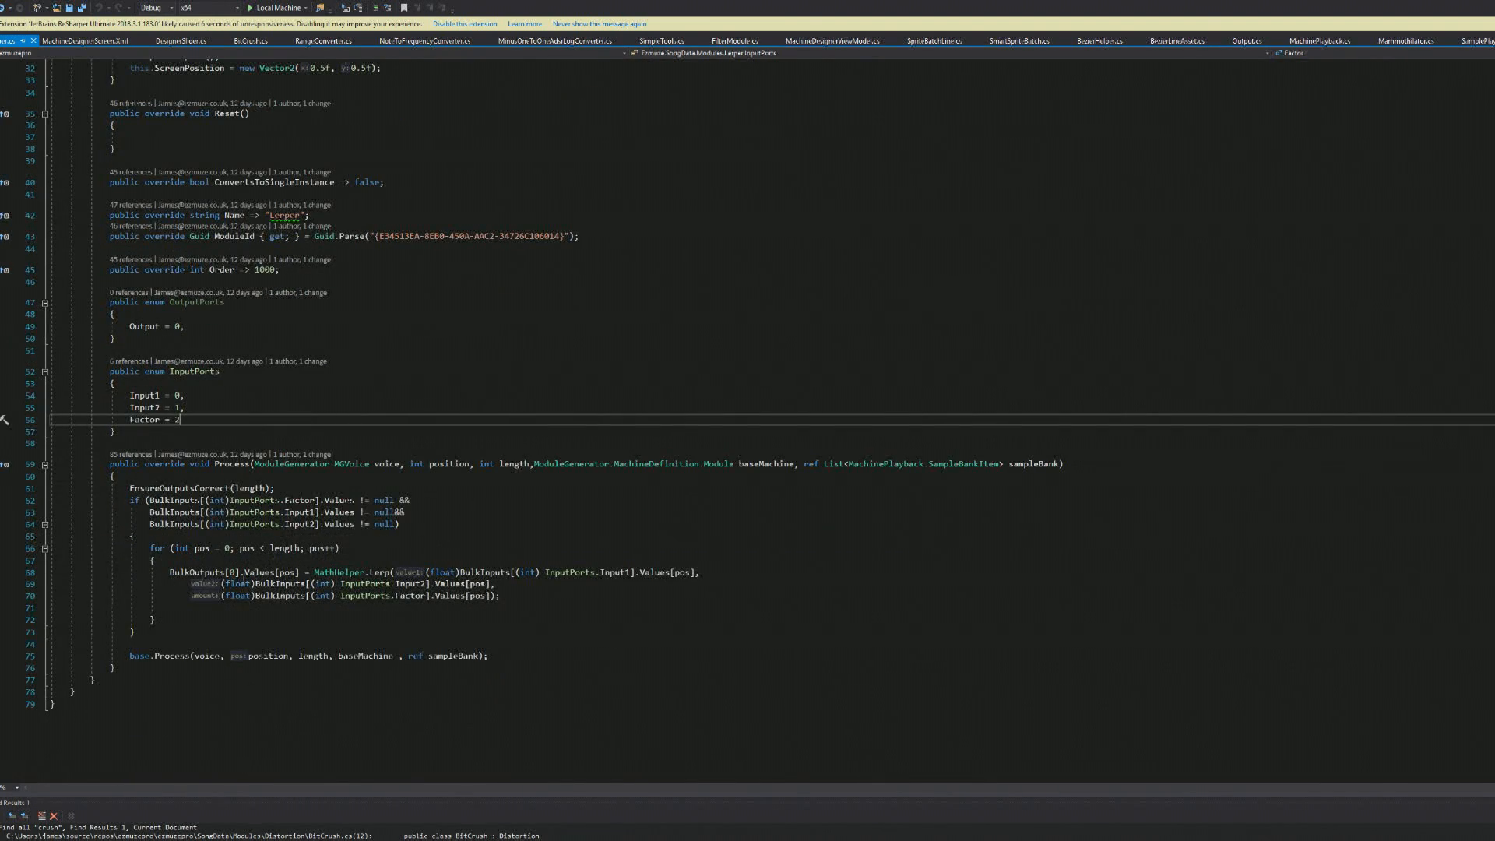
drag(117, 501, 5, 631)
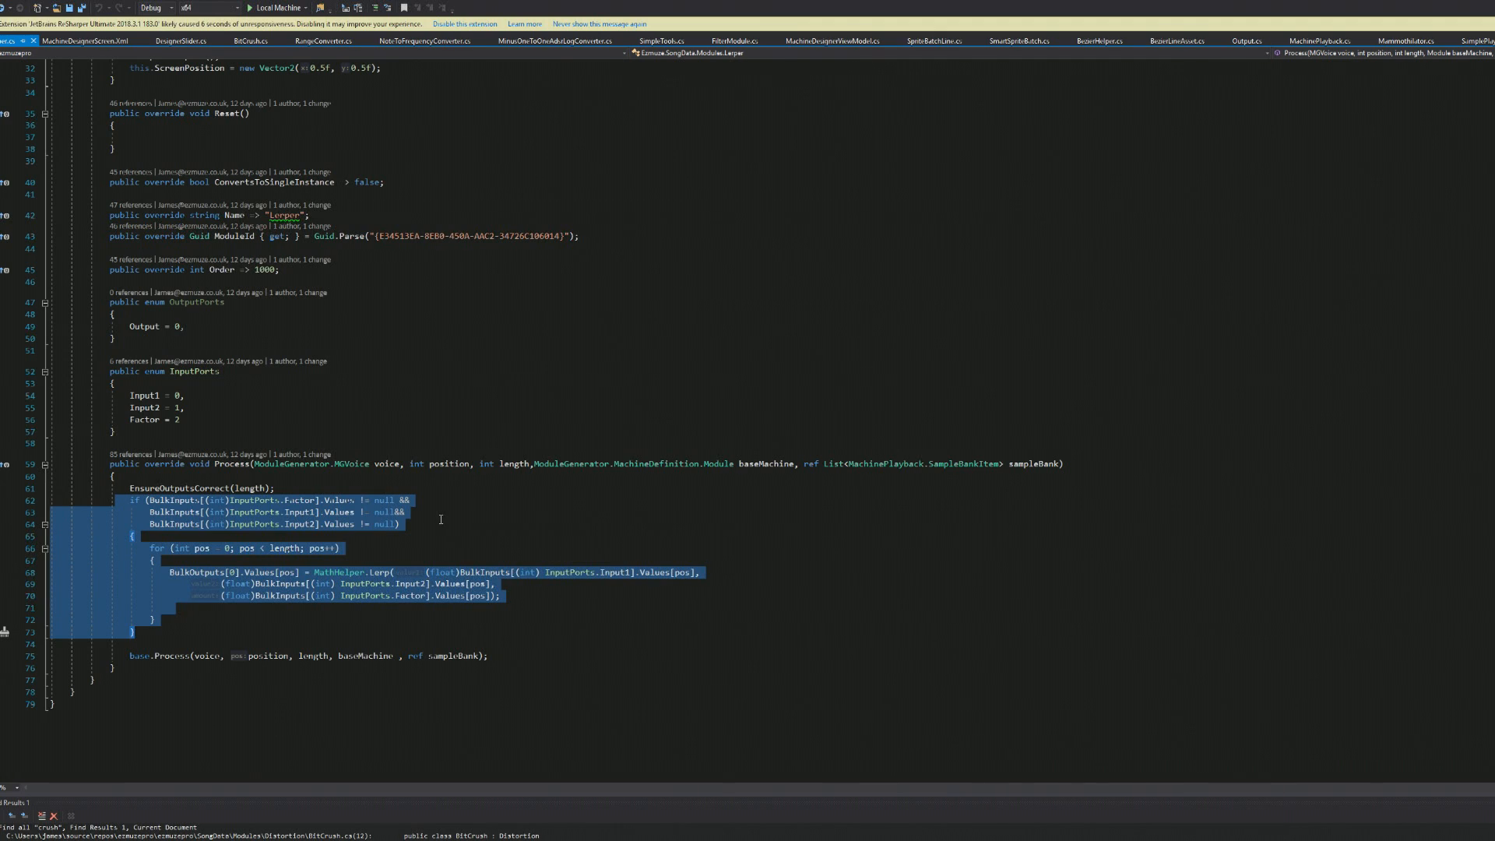